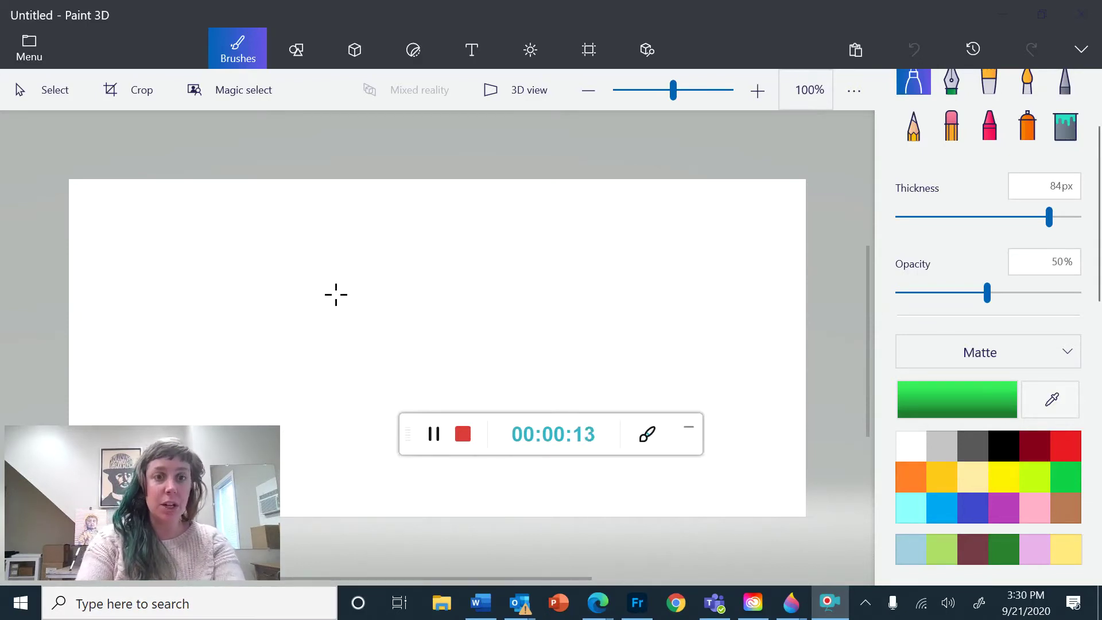
# Step: Launch Paint 3D from the Windows search
pyautogui.moveTo(201, 515)
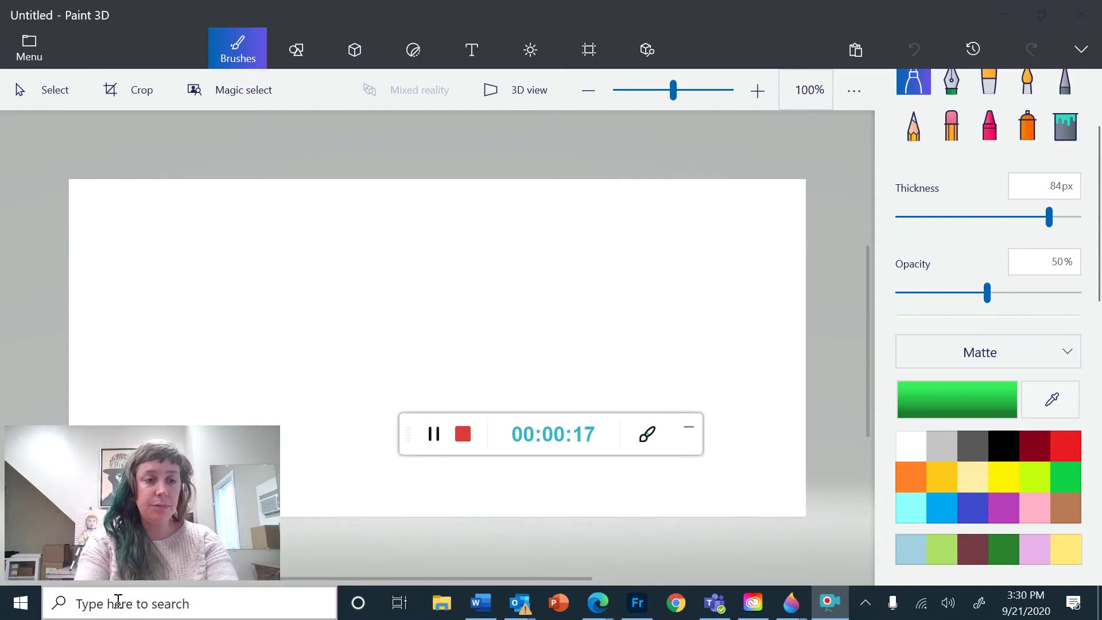
pyautogui.click(118, 600)
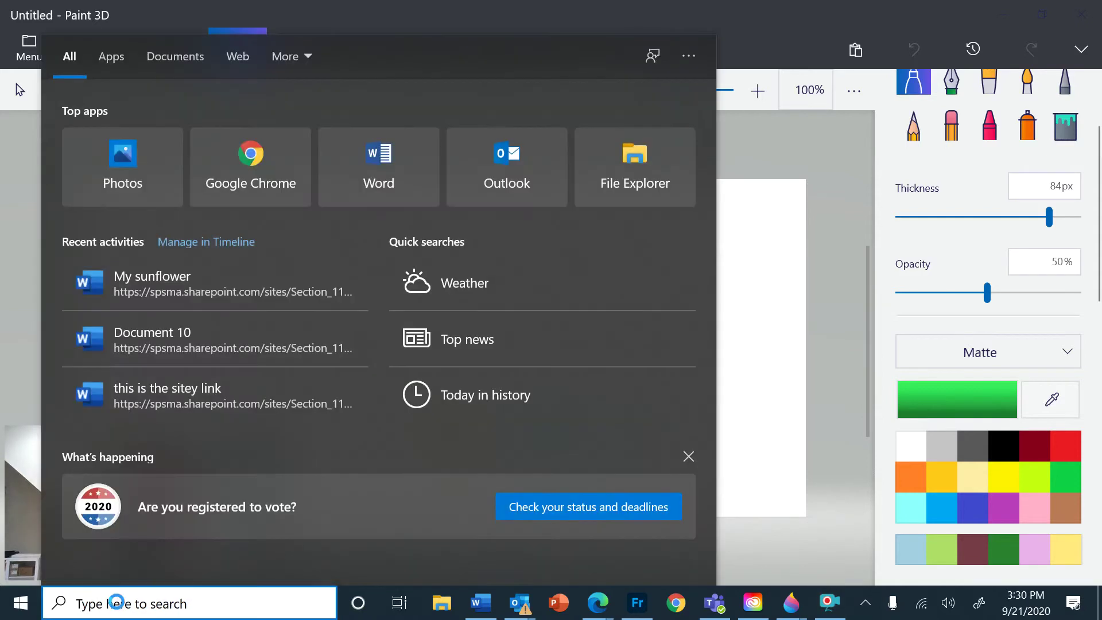
pyautogui.write('p')
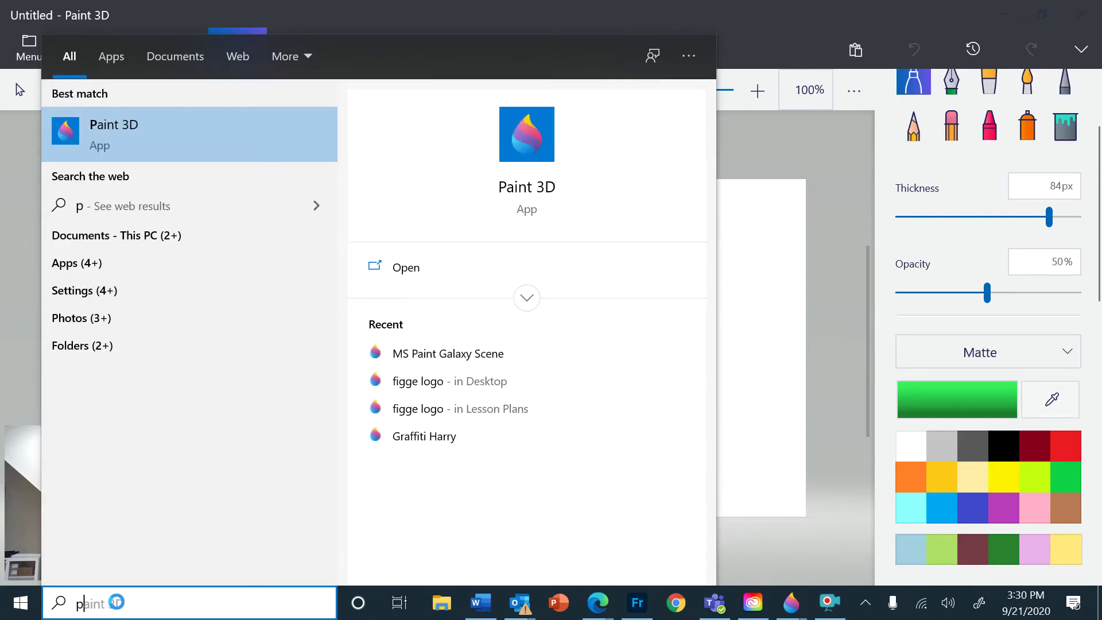
pyautogui.write('aint')
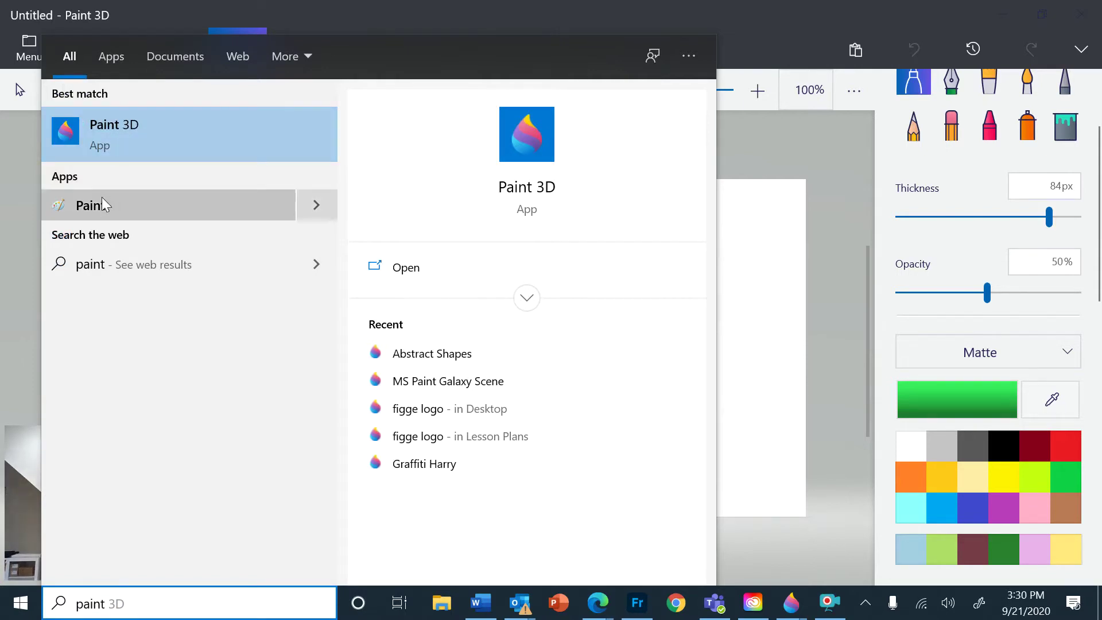
pyautogui.click(125, 127)
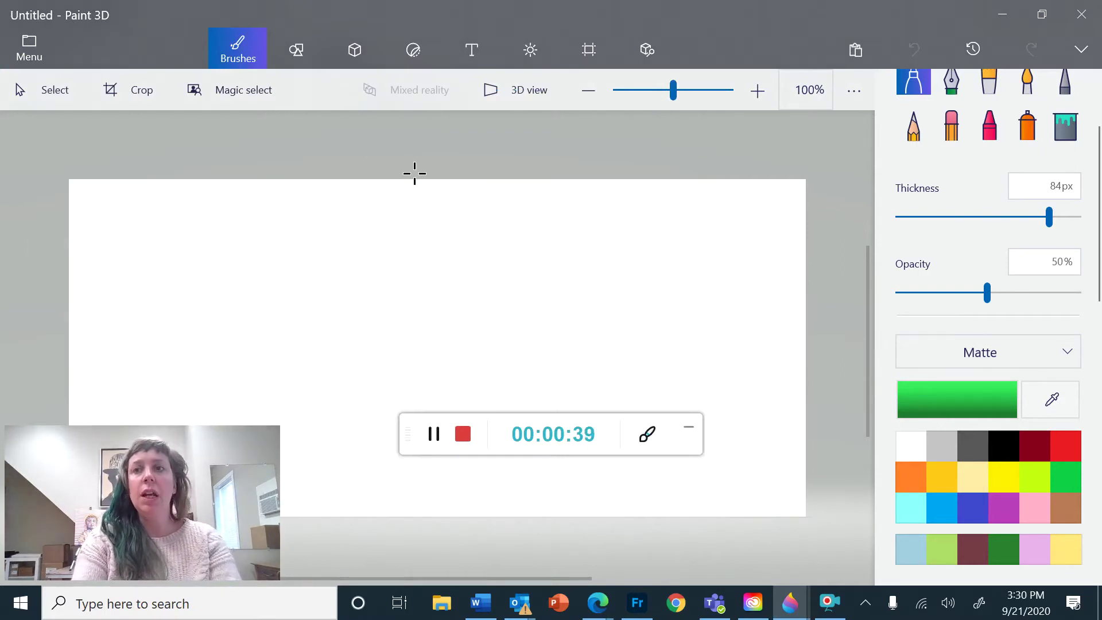
# Step: Zoom the canvas out to about 91%
pyautogui.scroll(3, 657, 351)
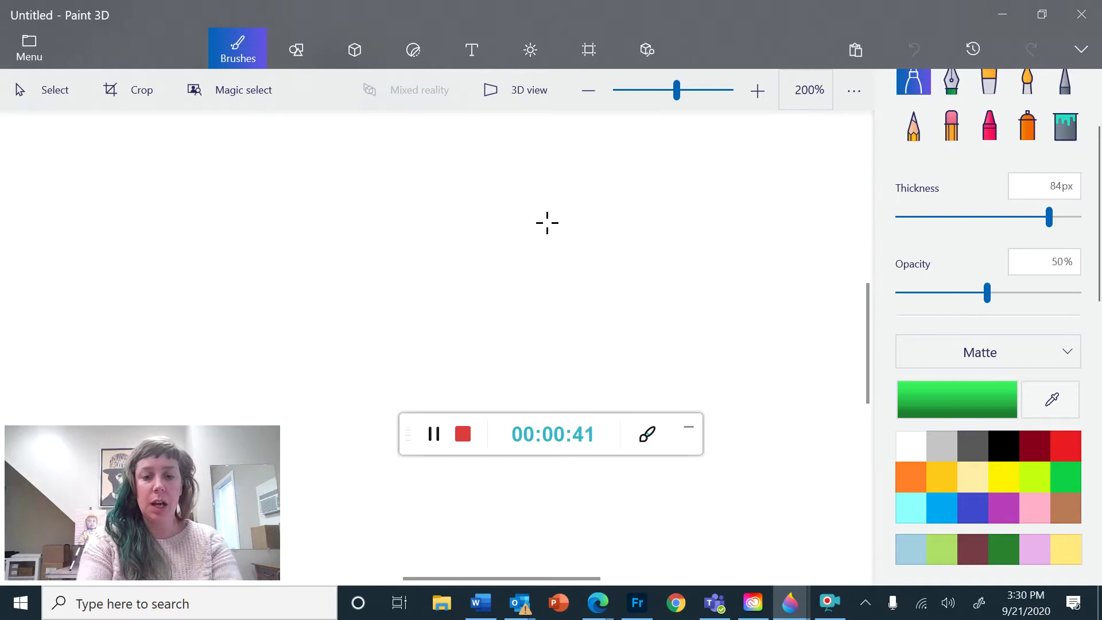
pyautogui.scroll(-3, 547, 222)
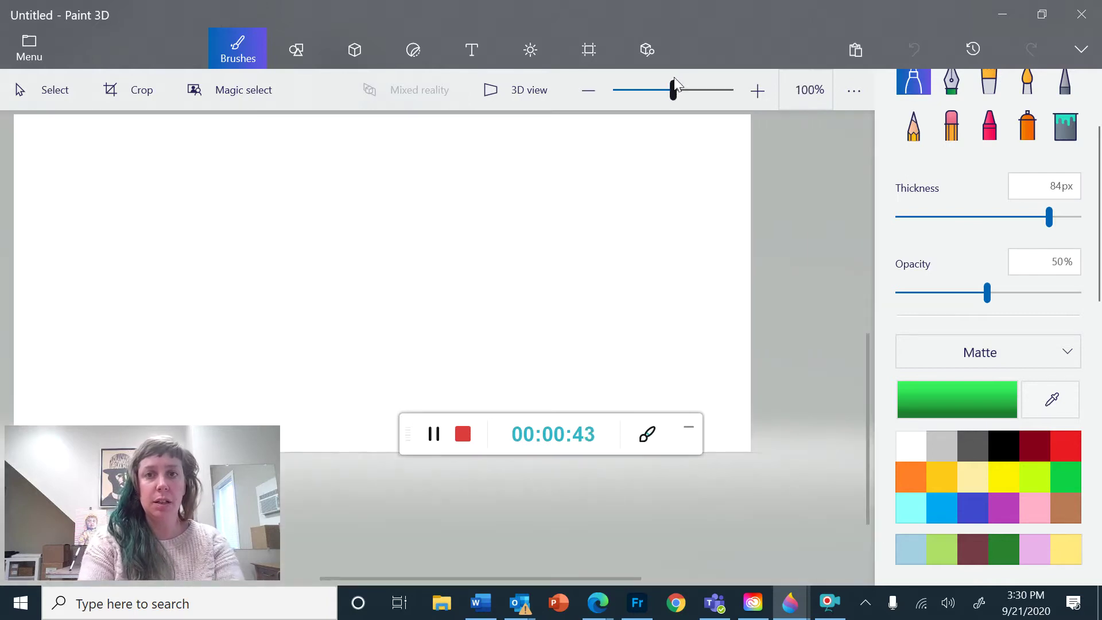
pyautogui.click(672, 87)
pyautogui.moveTo(673, 89); pyautogui.dragTo(667, 89)
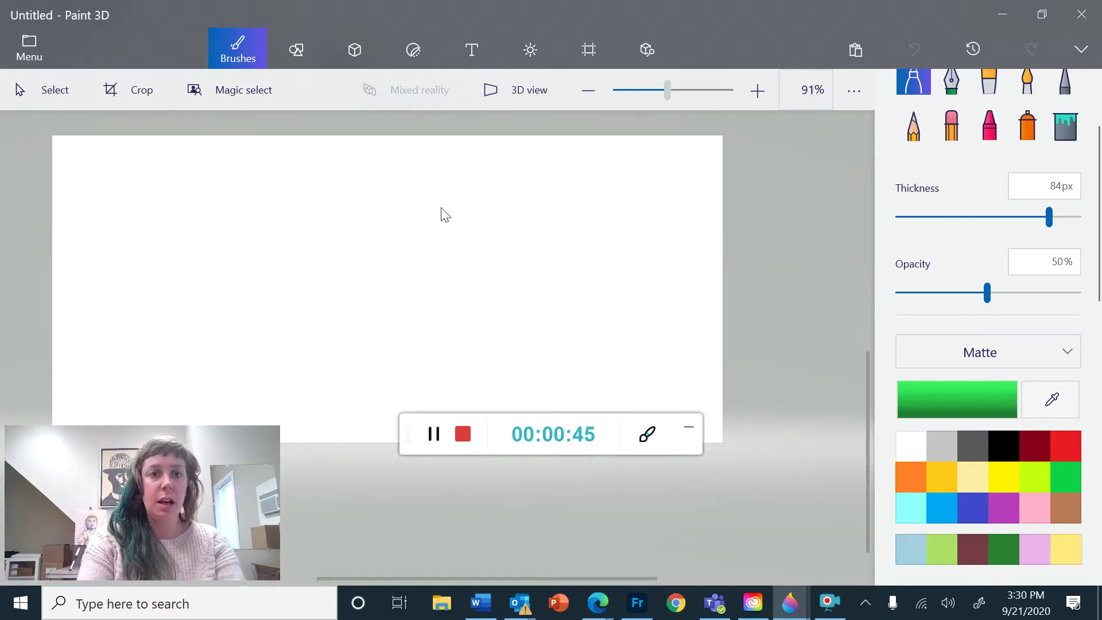
# Step: Look at the saved projects page, then begin a new drawing but cancel the save prompt
pyautogui.hotkey('ctrl', 'o')
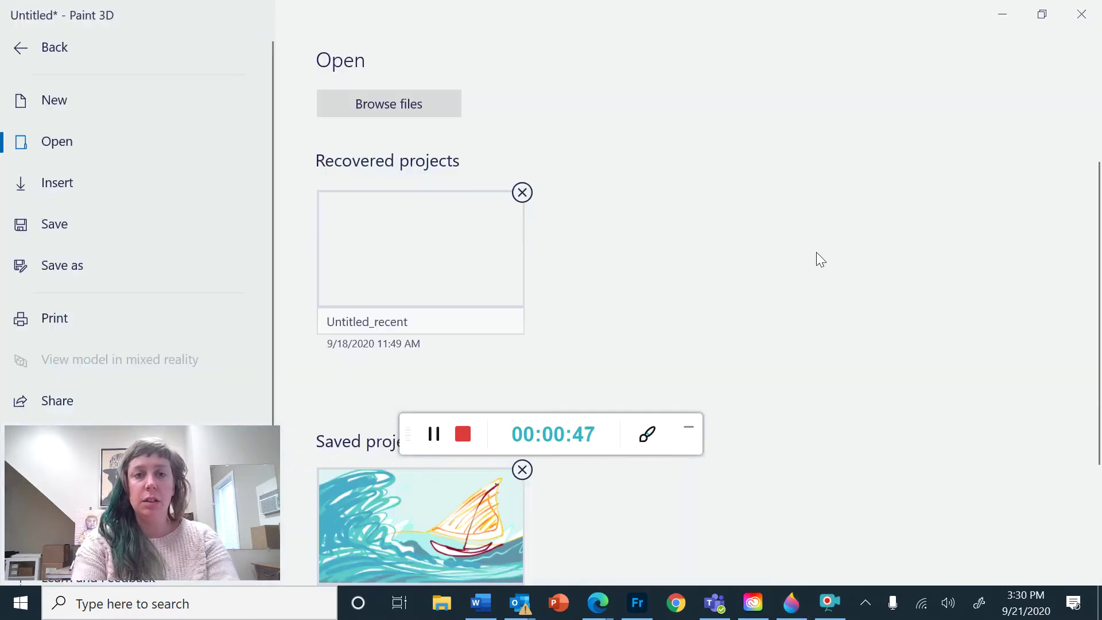
pyautogui.click(86, 51)
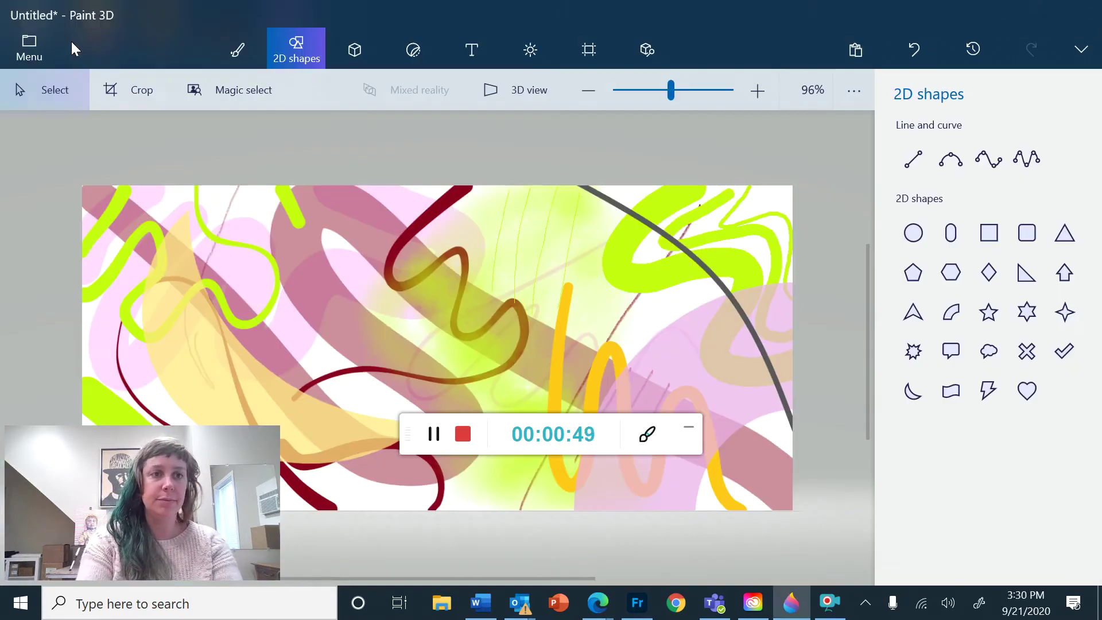
pyautogui.click(29, 44)
pyautogui.click(57, 102)
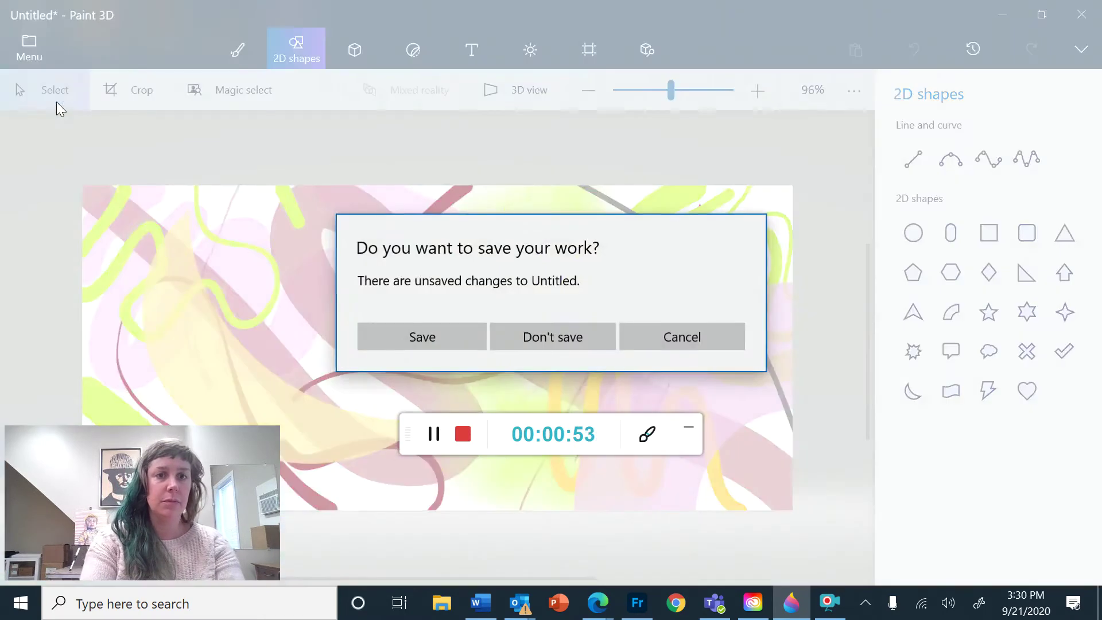
pyautogui.click(661, 335)
# Step: Start a new blank canvas with Don't save, and pick the Marker brush
pyautogui.click(42, 49)
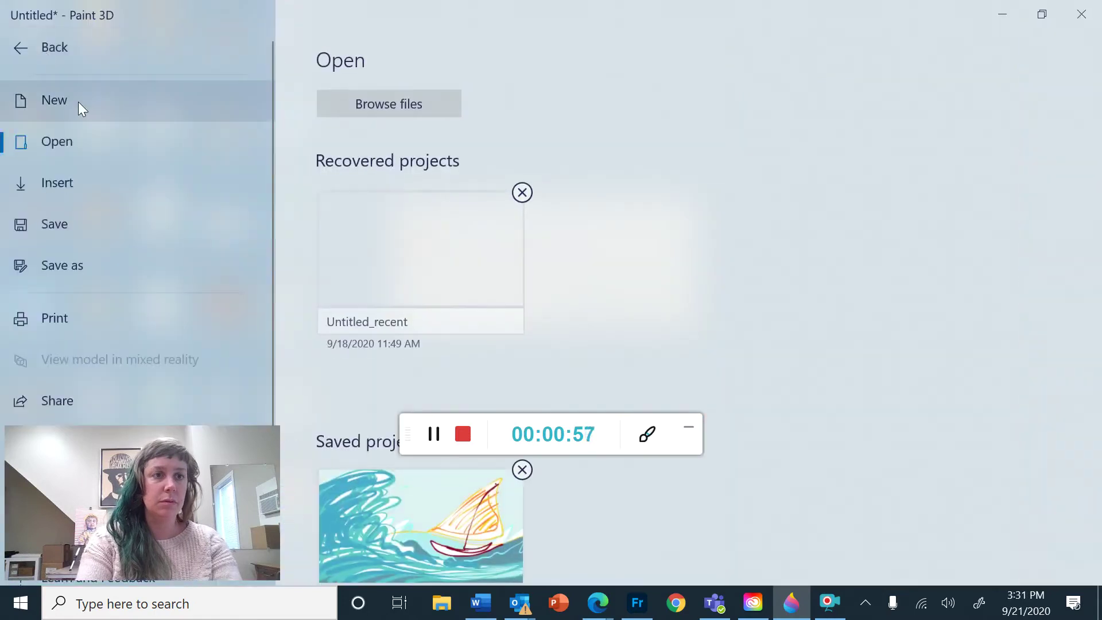
pyautogui.click(49, 112)
pyautogui.click(508, 332)
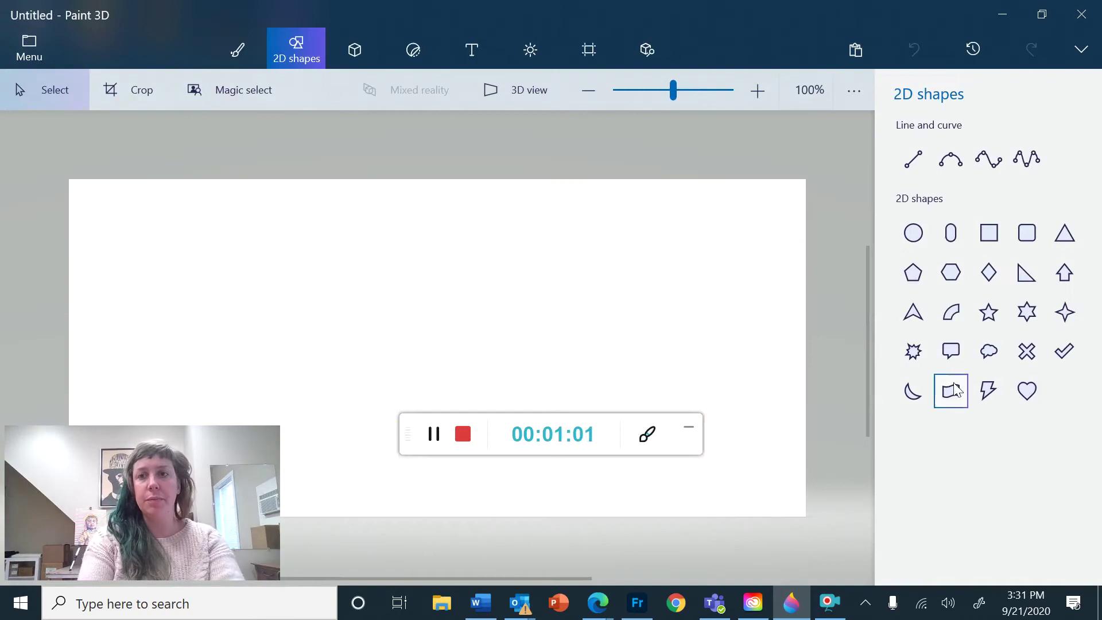
pyautogui.click(230, 62)
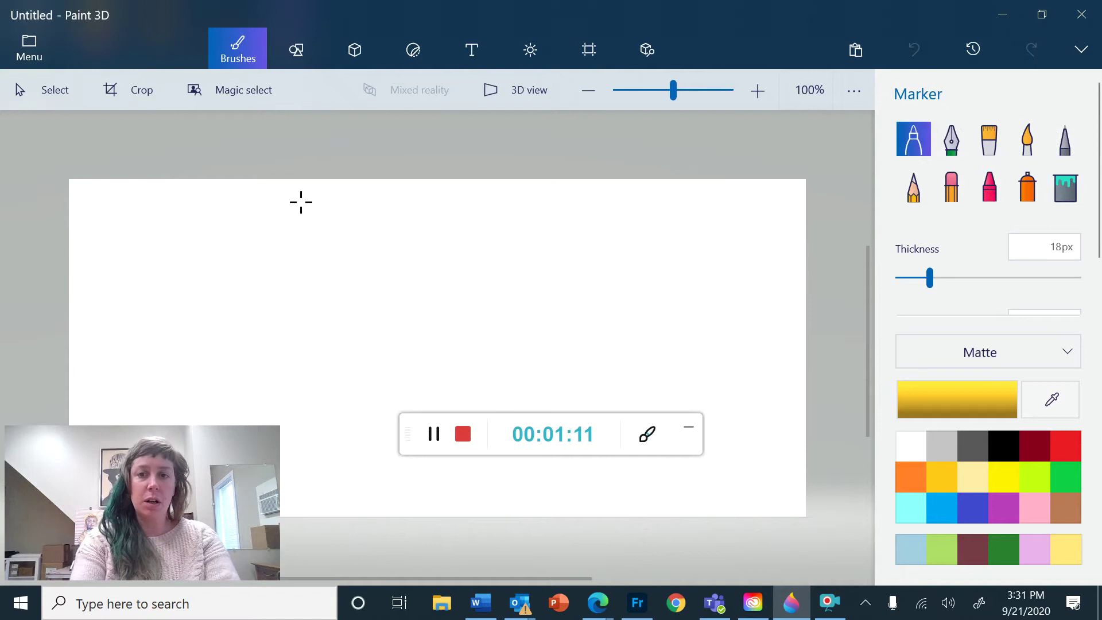
# Step: Draw yellow marker loops, raise thickness to 65px for bolder strokes, then undo the last two
pyautogui.moveTo(222, 160)
pyautogui.mouseDown()
pyautogui.moveTo(96, 330)
pyautogui.moveTo(339, 271)
pyautogui.moveTo(446, 178)
pyautogui.moveTo(495, 194)
pyautogui.mouseUp()
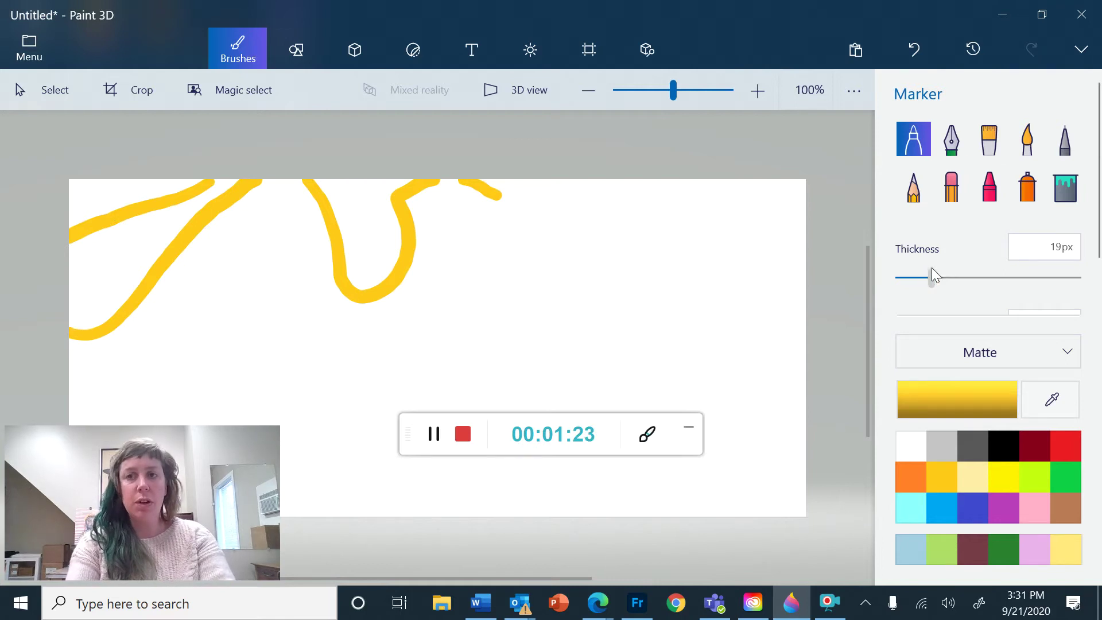
pyautogui.moveTo(929, 278); pyautogui.dragTo(1013, 278)
pyautogui.moveTo(143, 181)
pyautogui.mouseDown()
pyautogui.moveTo(143, 269)
pyautogui.moveTo(402, 190)
pyautogui.moveTo(798, 195)
pyautogui.mouseUp()
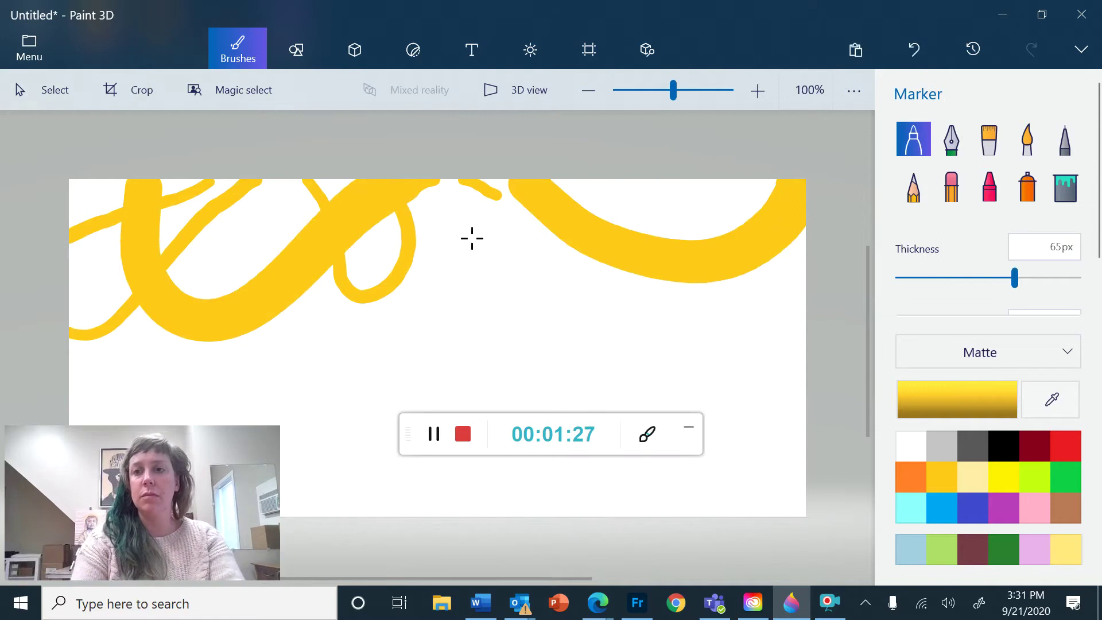
pyautogui.moveTo(275, 183)
pyautogui.mouseDown()
pyautogui.moveTo(500, 206)
pyautogui.moveTo(643, 281)
pyautogui.mouseUp()
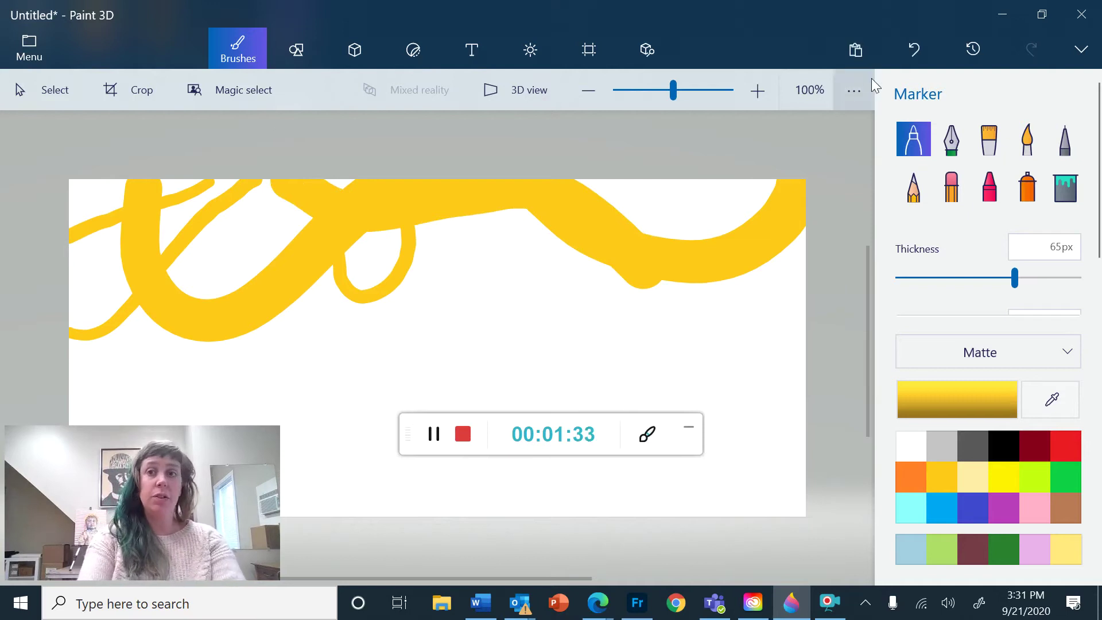
pyautogui.click(910, 48)
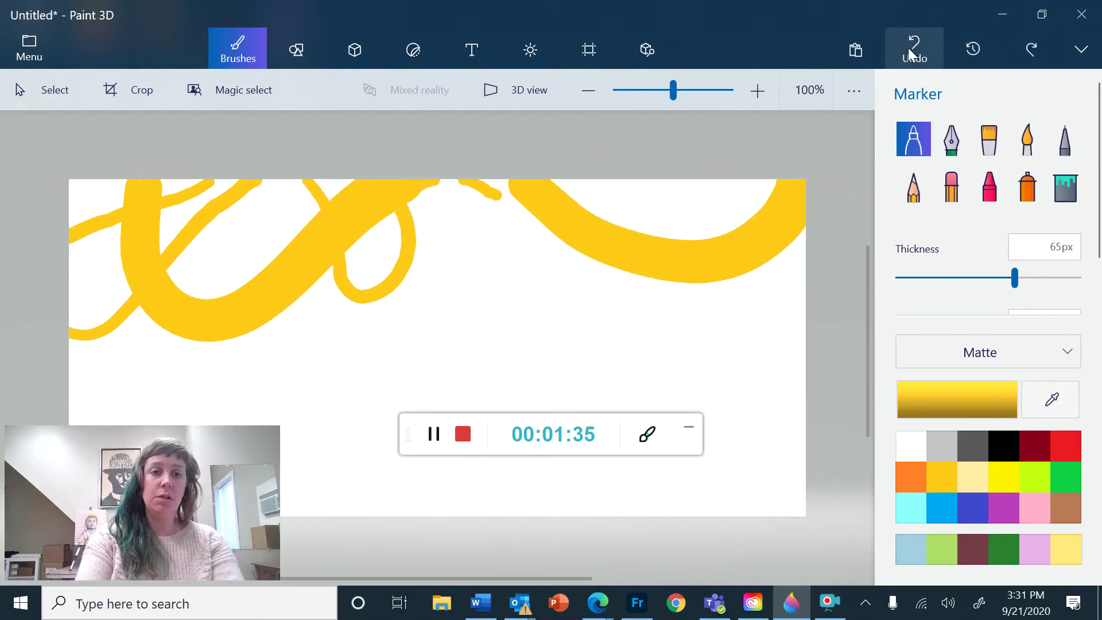
pyautogui.click(907, 47)
# Step: Undo the remaining yellow stroke and redraw bold yellow curves, a hook and a small dot
pyautogui.click(907, 47)
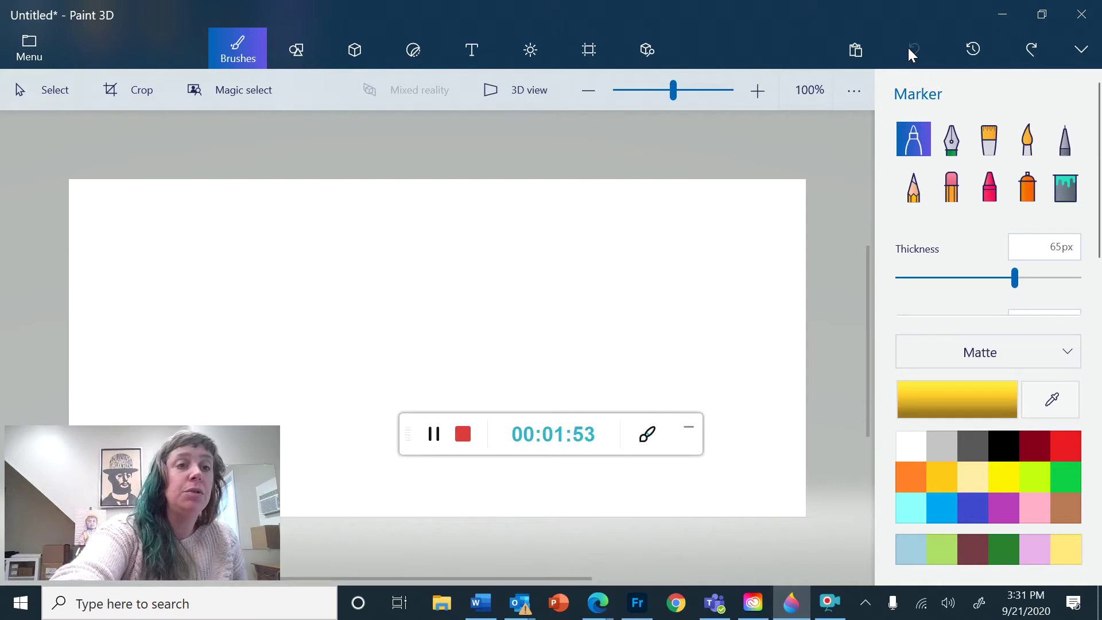
pyautogui.moveTo(129, 184)
pyautogui.mouseDown()
pyautogui.moveTo(86, 201)
pyautogui.moveTo(78, 345)
pyautogui.mouseUp()
pyautogui.moveTo(318, 184)
pyautogui.mouseDown()
pyautogui.moveTo(407, 287)
pyautogui.moveTo(574, 339)
pyautogui.moveTo(803, 218)
pyautogui.moveTo(517, 367)
pyautogui.moveTo(500, 508)
pyautogui.mouseUp()
pyautogui.click(704, 508)
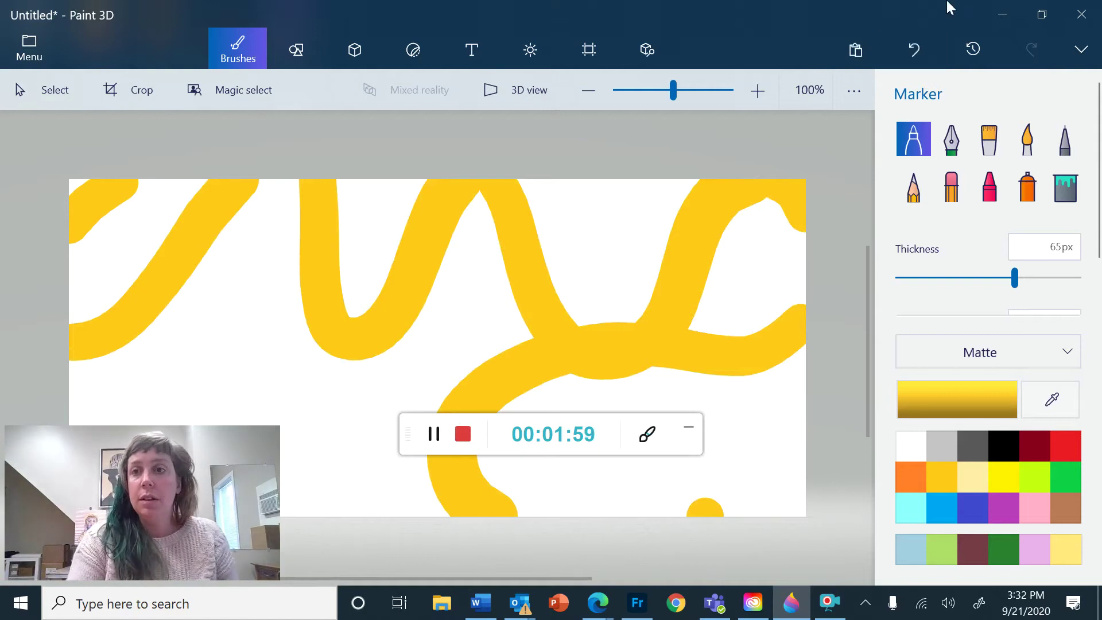
# Step: Set the marker to 13px and draw a thin yellow curve from the top edge
pyautogui.click(921, 278)
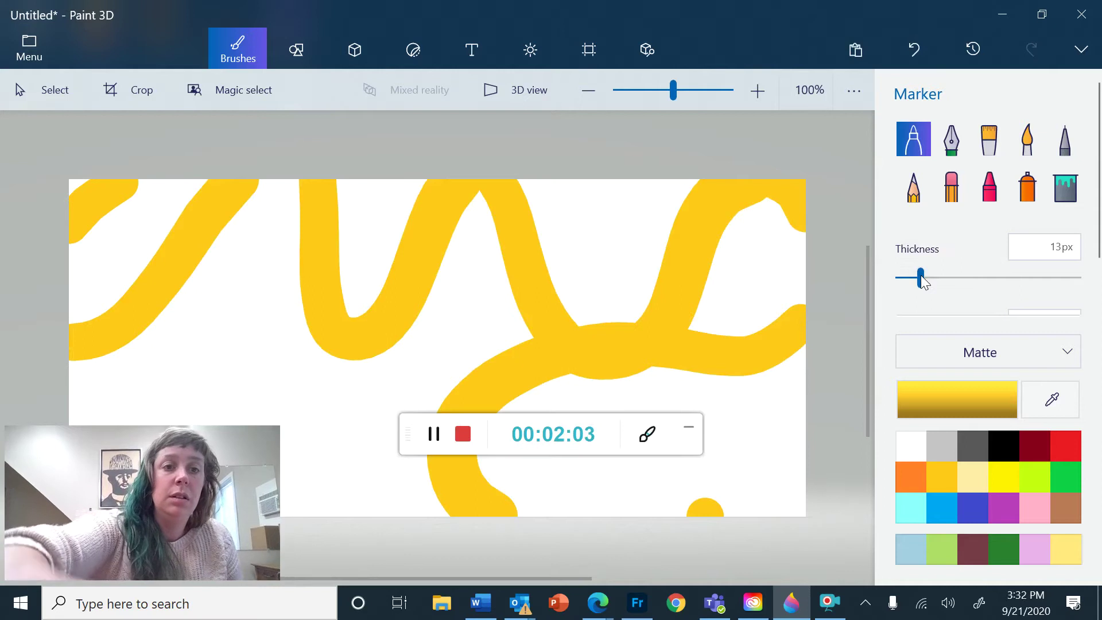
pyautogui.moveTo(167, 181); pyautogui.dragTo(262, 364)
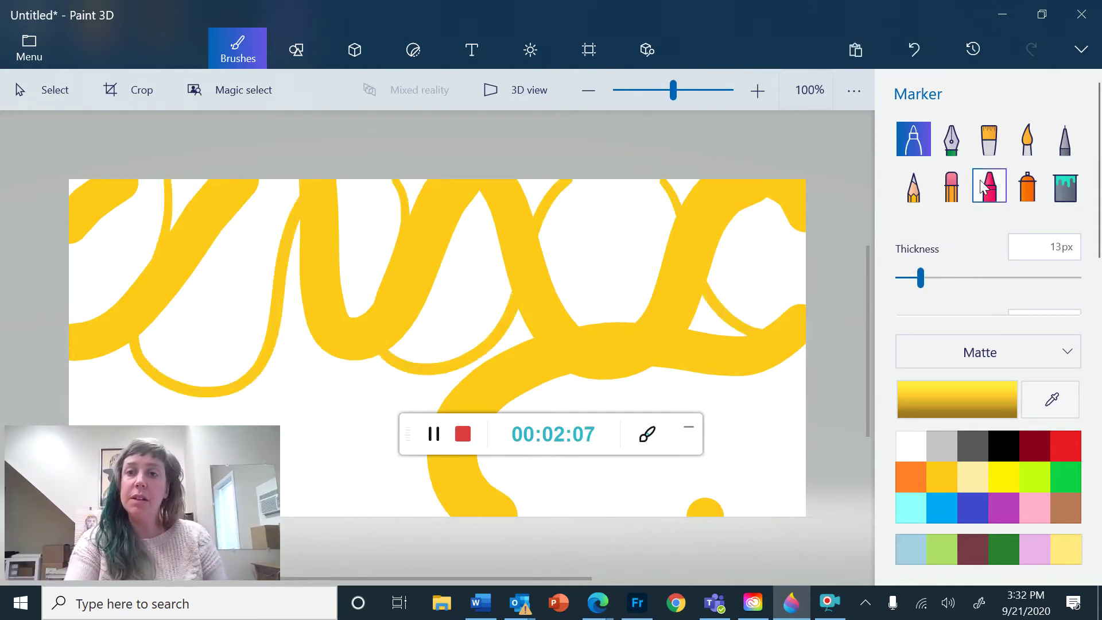
pyautogui.scroll(-2, 1016, 236)
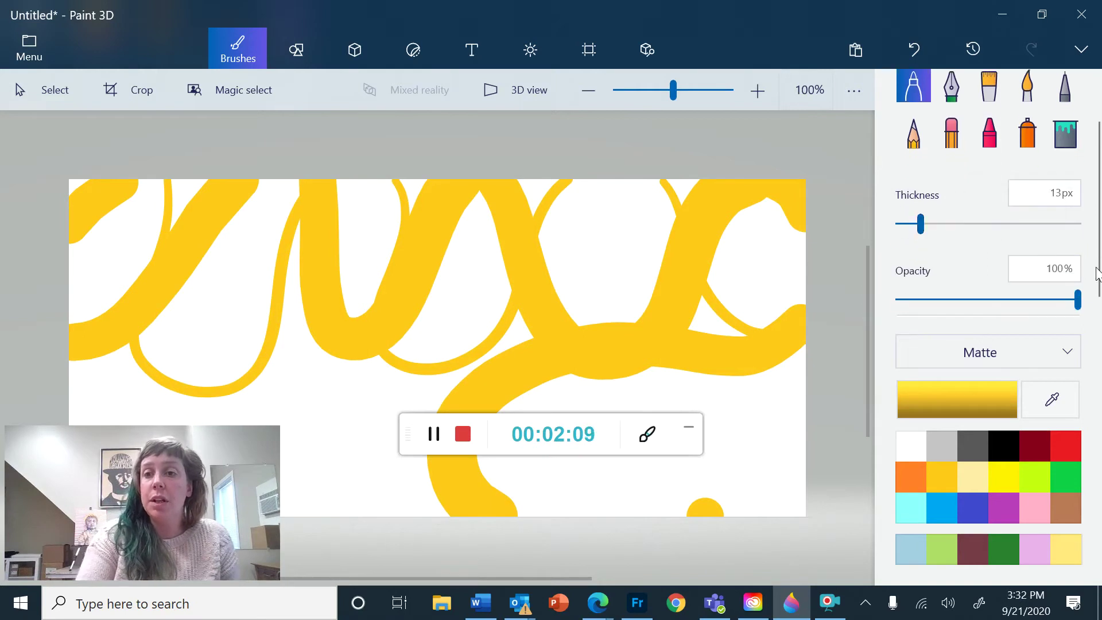
# Step: Lower the marker opacity and draw a translucent yellow line across the canvas
pyautogui.scroll(2, 958, 218)
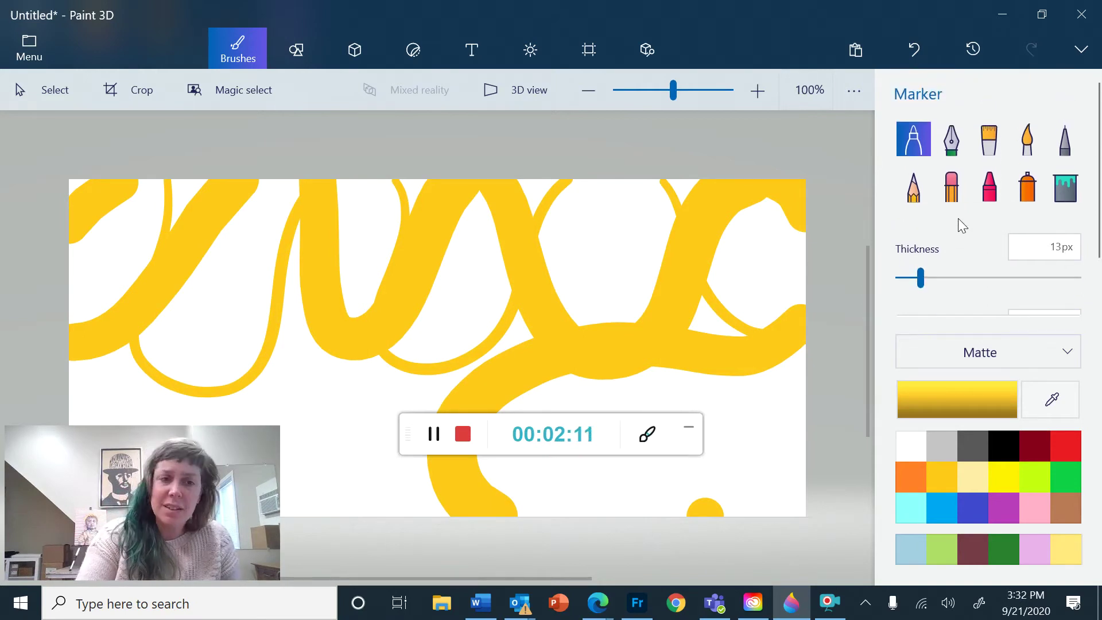
pyautogui.scroll(-1, 991, 260)
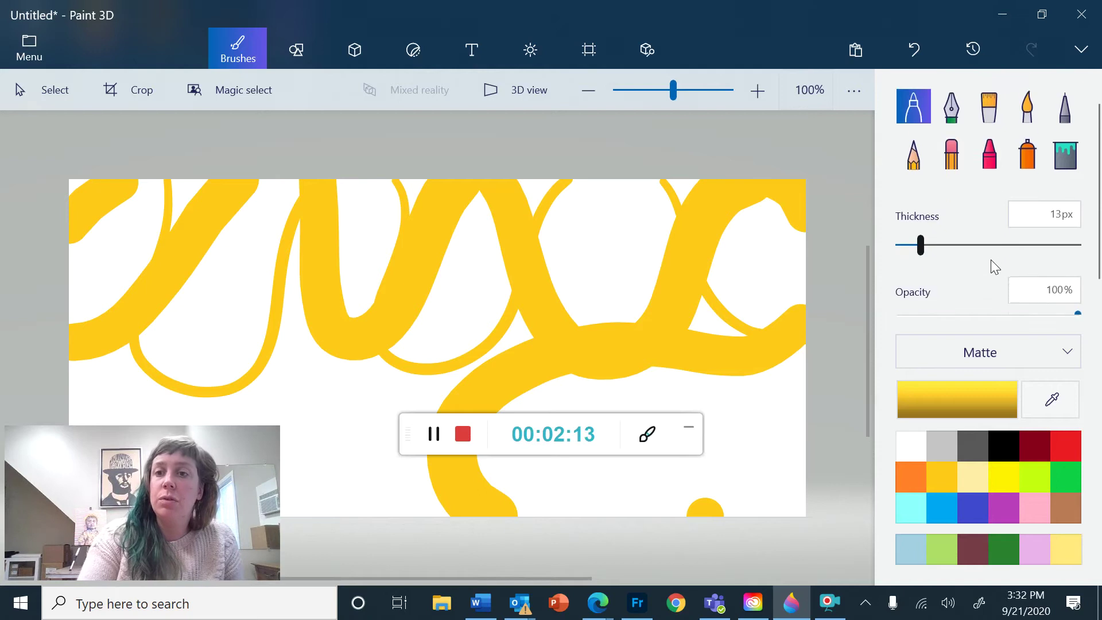
pyautogui.scroll(-1, 990, 259)
pyautogui.moveTo(1076, 292); pyautogui.dragTo(984, 293)
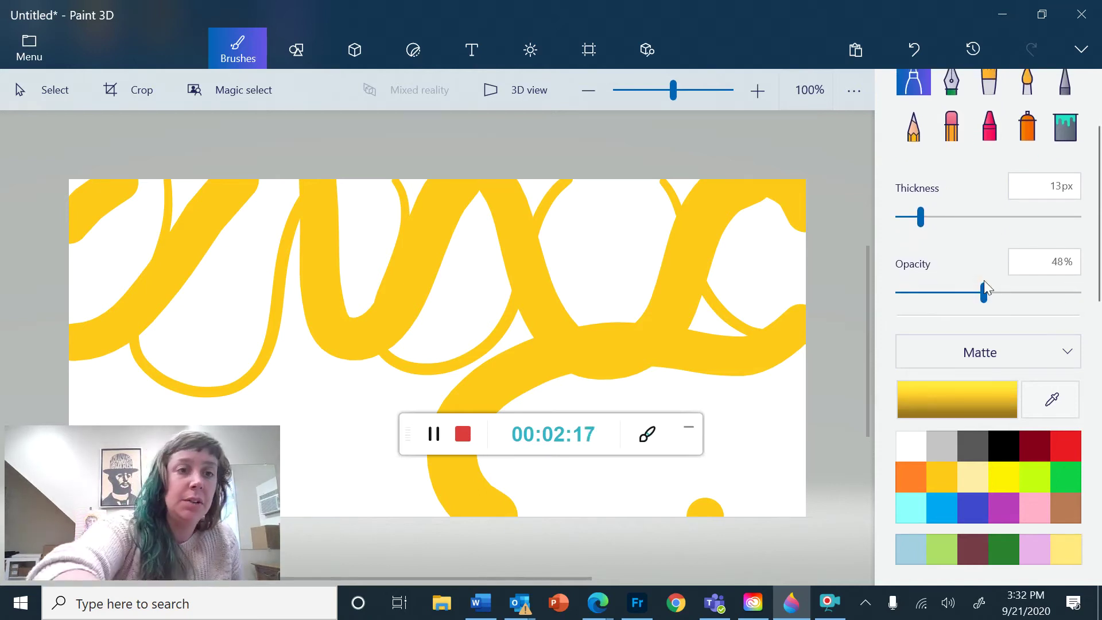
pyautogui.moveTo(92, 222)
pyautogui.mouseDown()
pyautogui.moveTo(241, 307)
pyautogui.moveTo(634, 192)
pyautogui.moveTo(803, 287)
pyautogui.mouseUp()
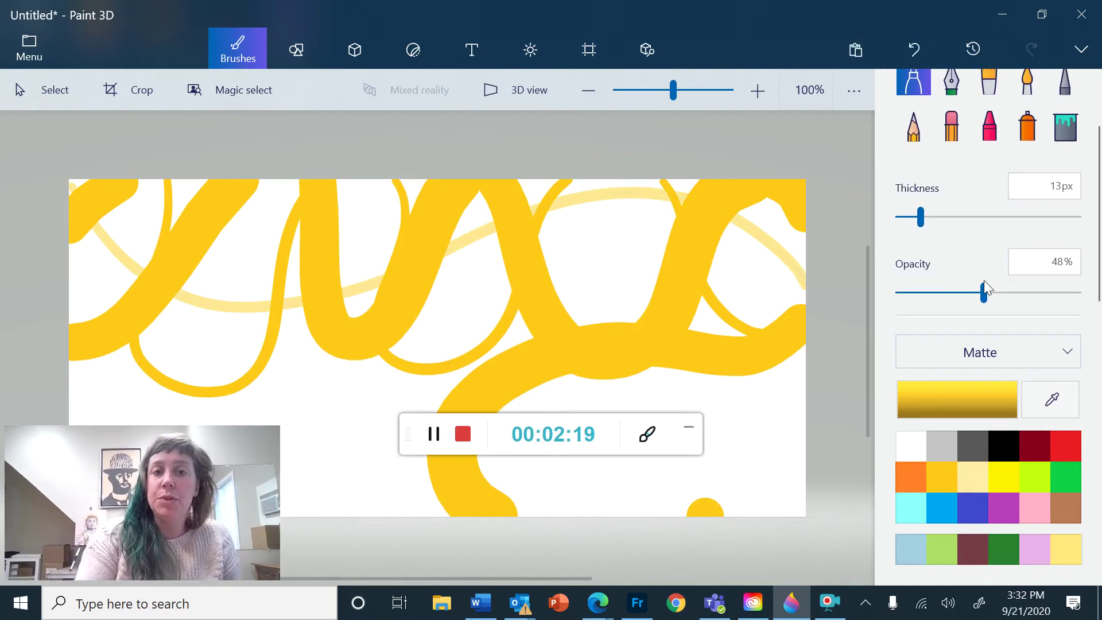
# Step: Switch to lime and draw lime strokes, the second one faint at 10% opacity
pyautogui.click(1037, 479)
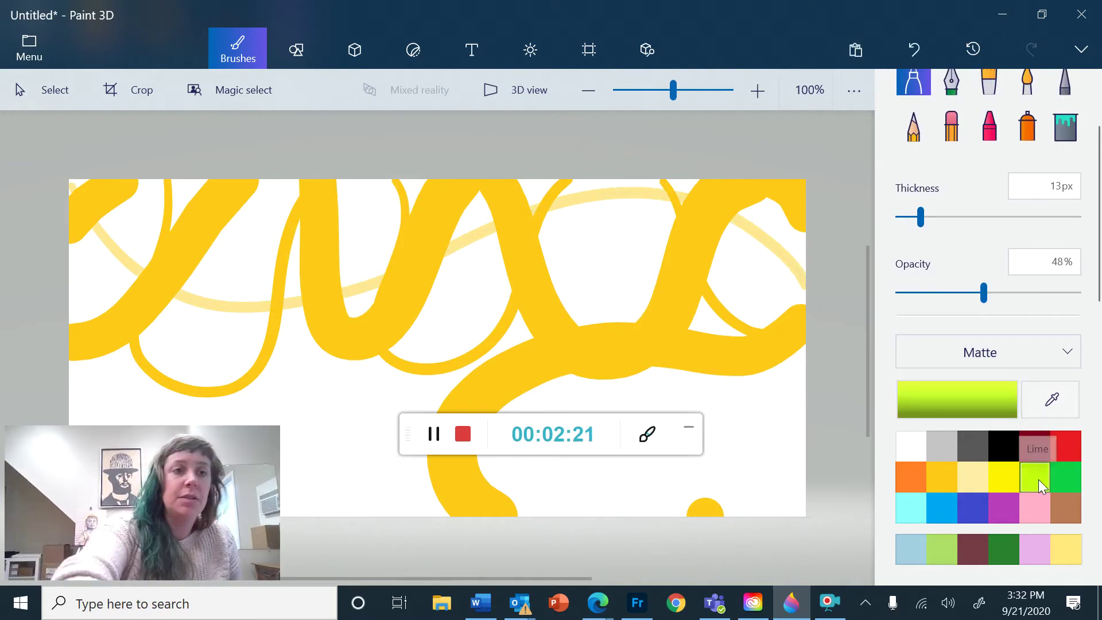
pyautogui.moveTo(109, 184)
pyautogui.mouseDown()
pyautogui.moveTo(368, 253)
pyautogui.moveTo(689, 181)
pyautogui.moveTo(804, 273)
pyautogui.mouseUp()
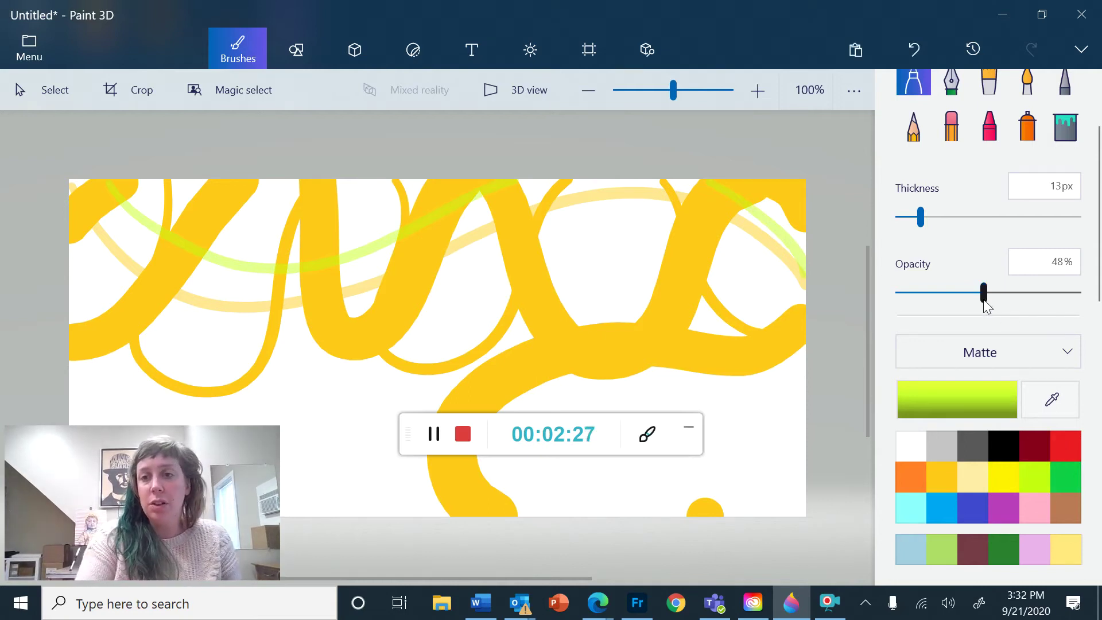
pyautogui.moveTo(983, 292); pyautogui.dragTo(914, 291)
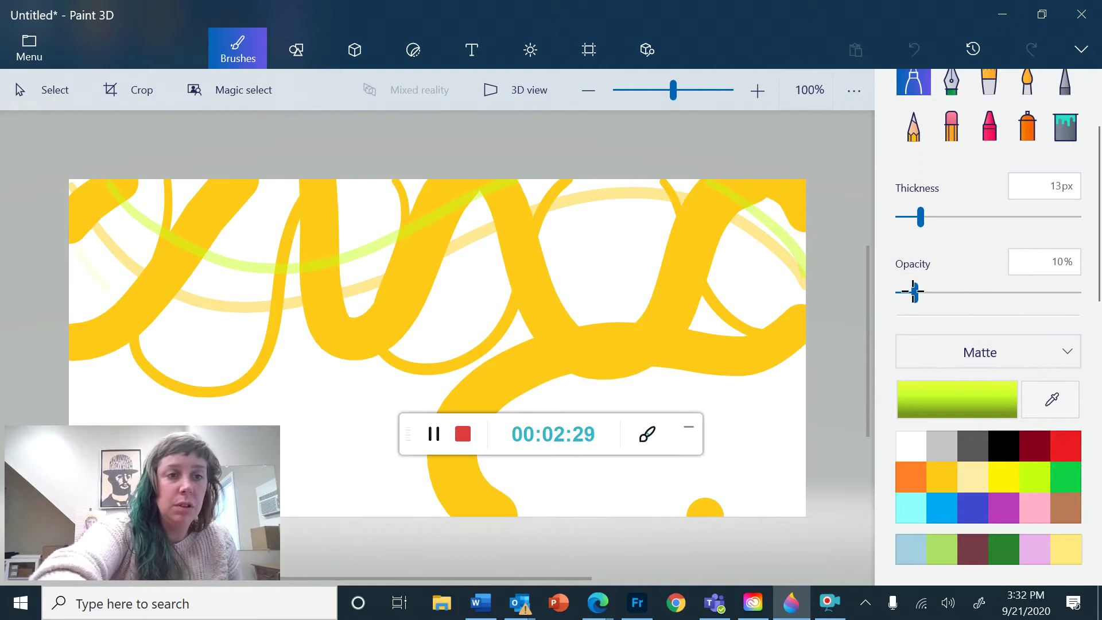
pyautogui.moveTo(247, 376); pyautogui.dragTo(660, 241)
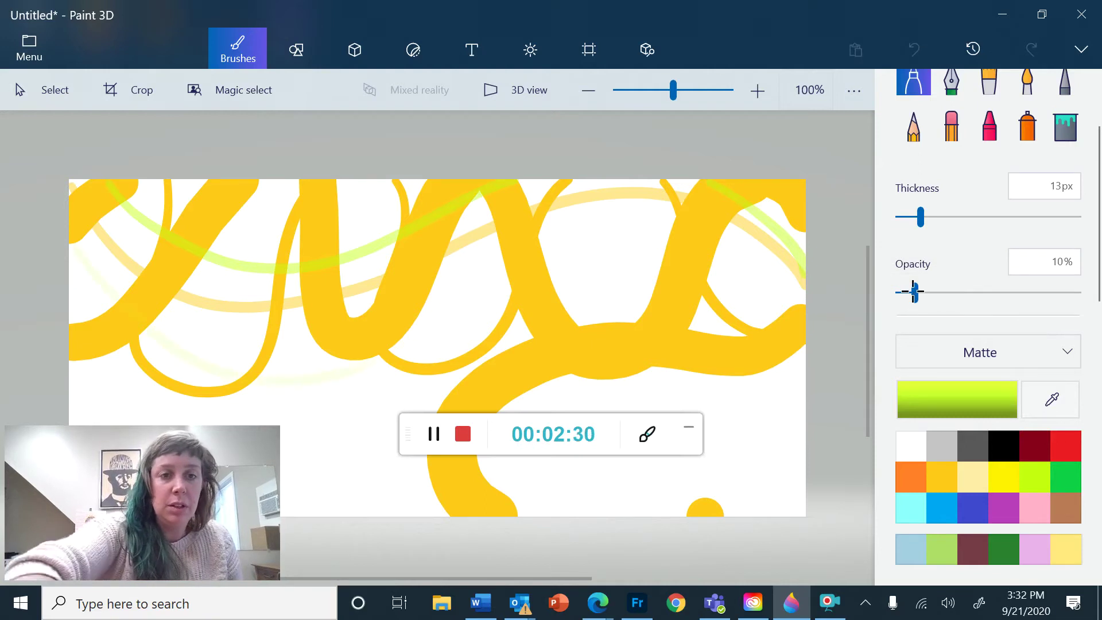
# Step: Raise opacity to 75% and draw a stronger lime stroke across the canvas
pyautogui.click(1031, 292)
pyautogui.moveTo(107, 227)
pyautogui.mouseDown()
pyautogui.moveTo(170, 301)
pyautogui.moveTo(348, 341)
pyautogui.moveTo(498, 306)
pyautogui.moveTo(653, 186)
pyautogui.moveTo(806, 261)
pyautogui.mouseUp()
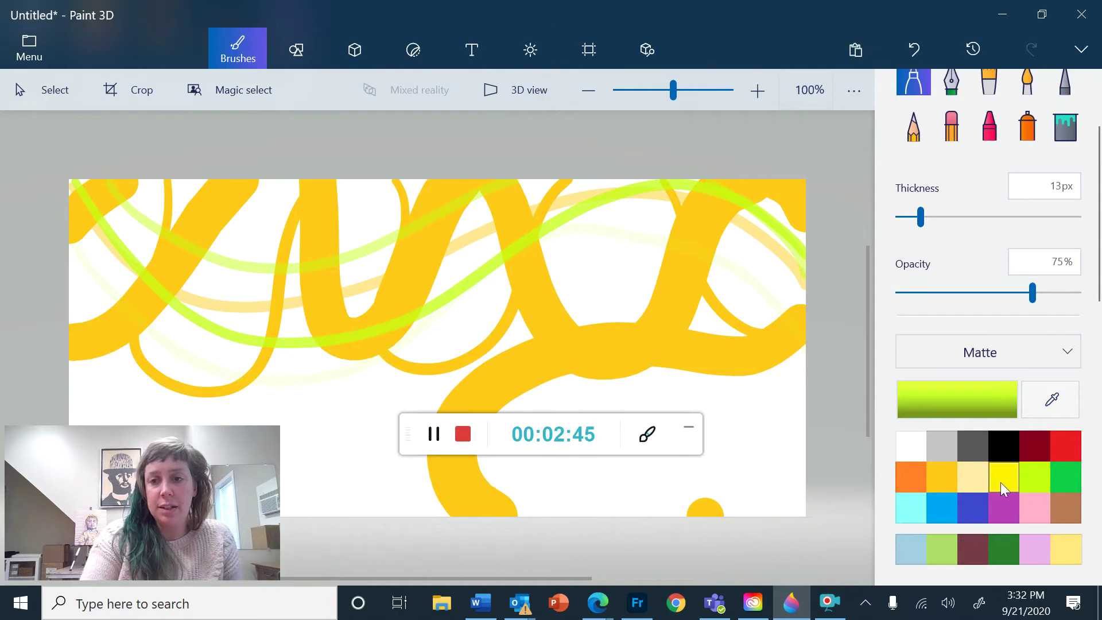
pyautogui.click(1043, 490)
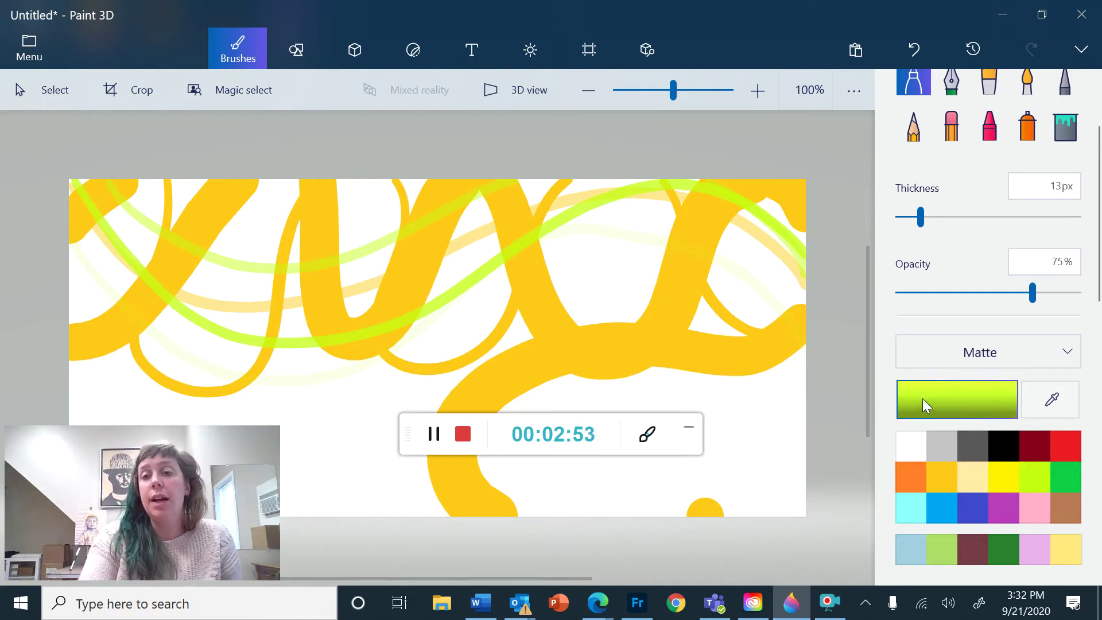
# Step: Mix a soft muted purple in the Edit color dialog and draw a purple curve from the top left
pyautogui.click(973, 401)
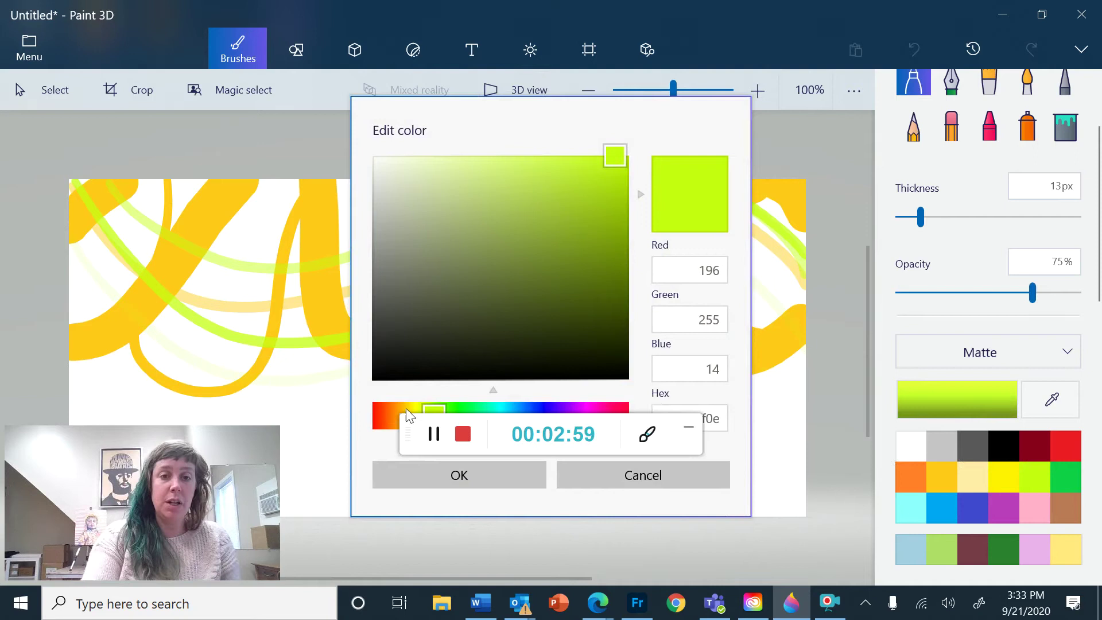
pyautogui.click(386, 414)
pyautogui.moveTo(387, 415); pyautogui.dragTo(566, 408)
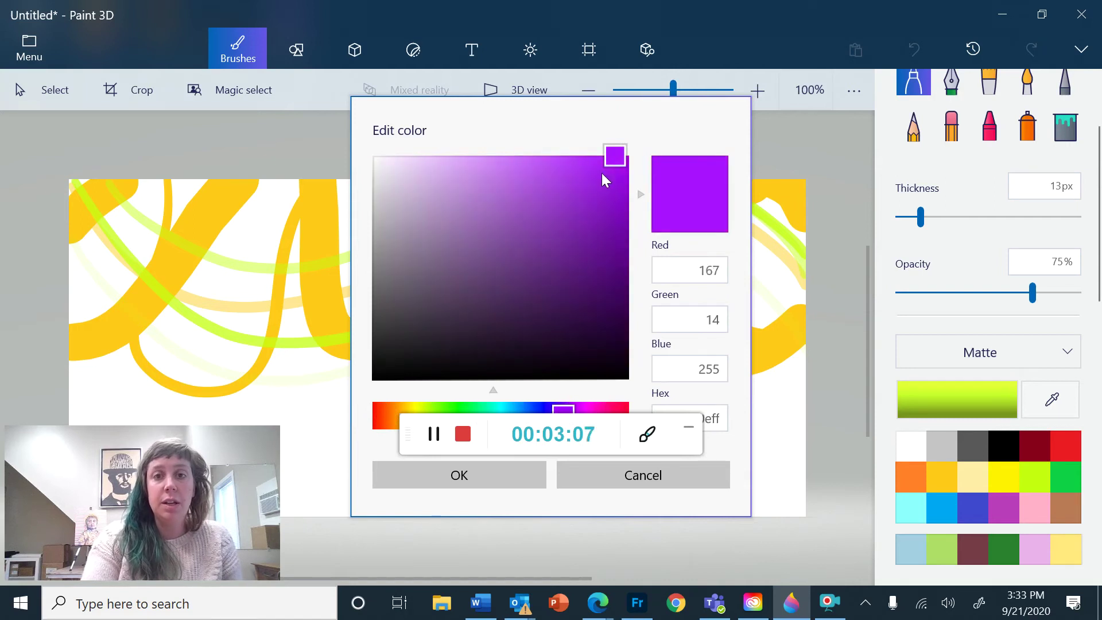
pyautogui.moveTo(601, 173); pyautogui.dragTo(455, 239)
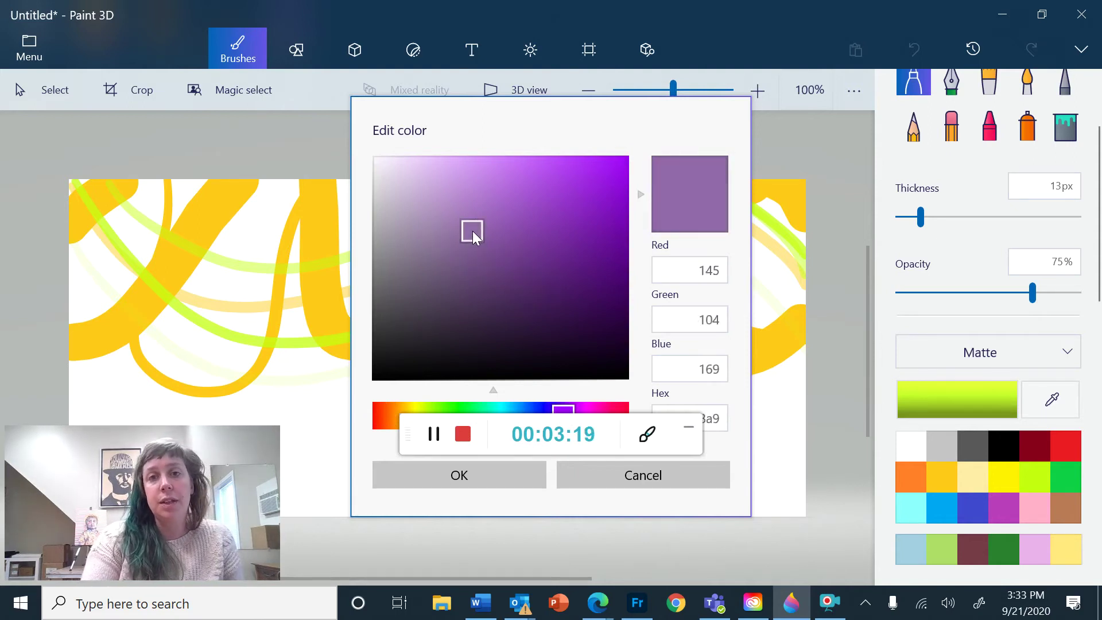
pyautogui.moveTo(473, 231); pyautogui.dragTo(469, 235)
pyautogui.click(463, 476)
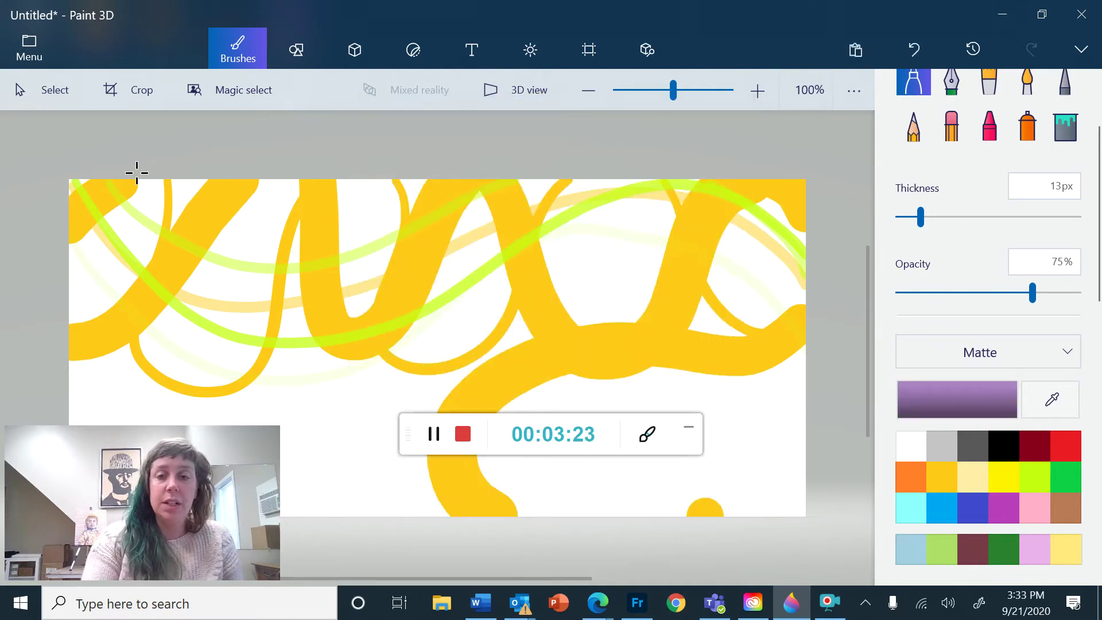
pyautogui.moveTo(159, 184)
pyautogui.mouseDown()
pyautogui.moveTo(150, 212)
pyautogui.moveTo(372, 344)
pyautogui.moveTo(383, 513)
pyautogui.mouseUp()
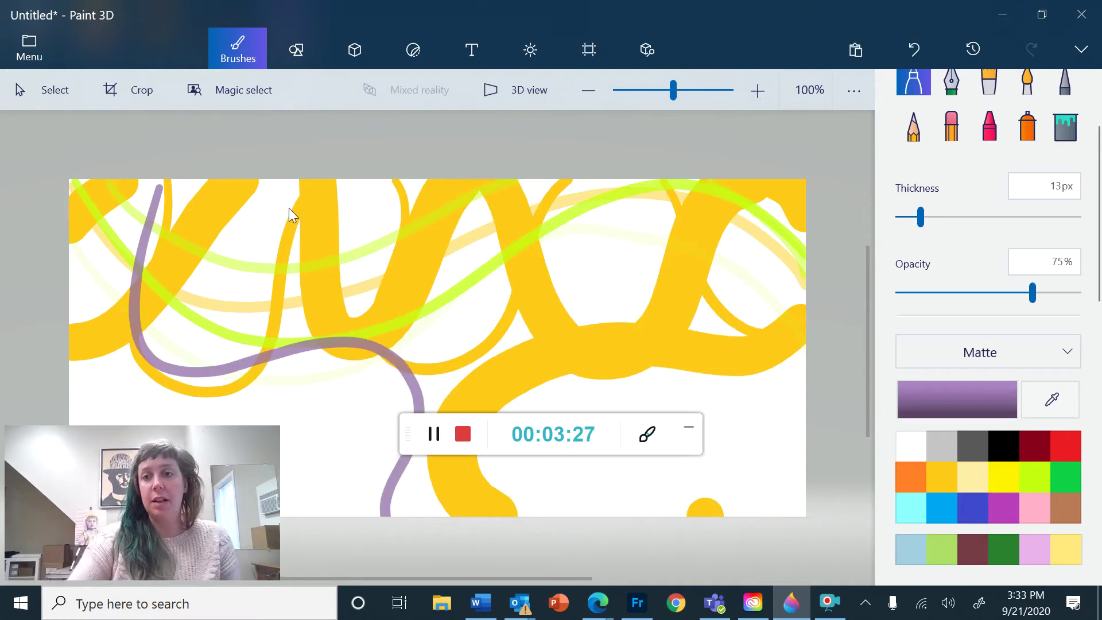
# Step: Draw a long looping purple line with the Calligraphy pen at 34px
pyautogui.scroll(2, 1029, 158)
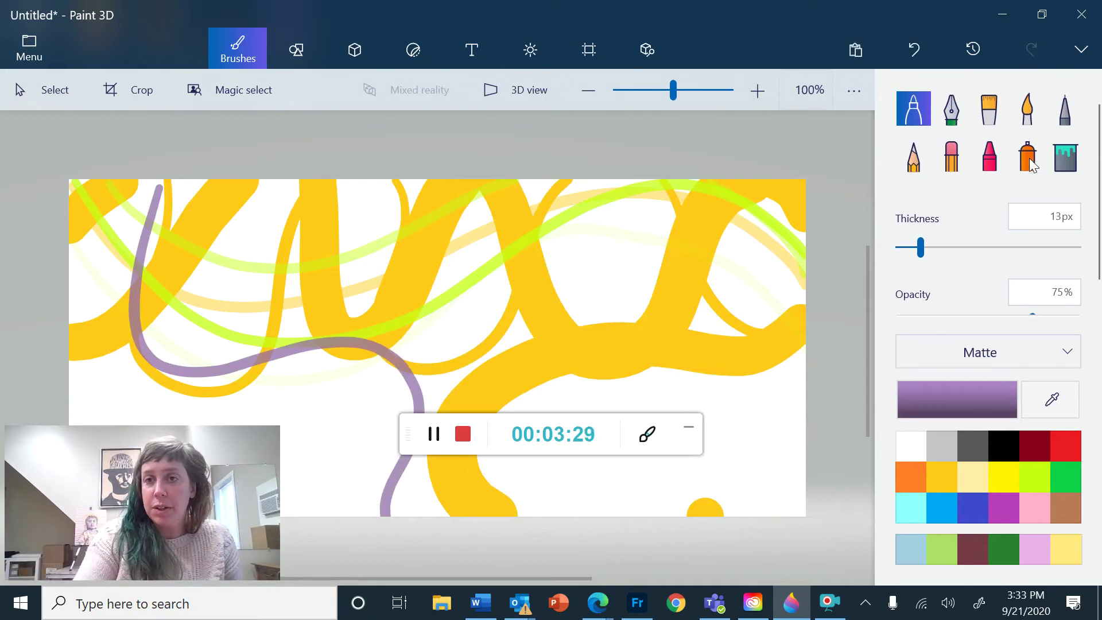
pyautogui.click(950, 136)
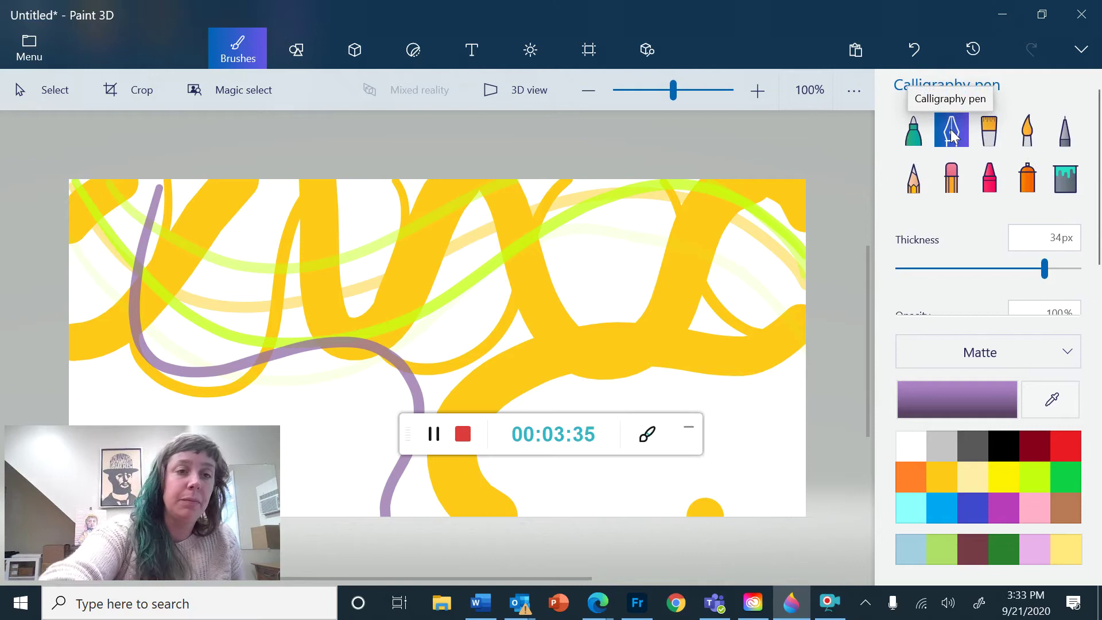
pyautogui.moveTo(97, 184)
pyautogui.mouseDown()
pyautogui.moveTo(115, 295)
pyautogui.moveTo(230, 362)
pyautogui.moveTo(371, 298)
pyautogui.moveTo(473, 361)
pyautogui.moveTo(413, 479)
pyautogui.moveTo(595, 290)
pyautogui.moveTo(577, 464)
pyautogui.moveTo(692, 215)
pyautogui.moveTo(677, 488)
pyautogui.moveTo(804, 281)
pyautogui.mouseUp()
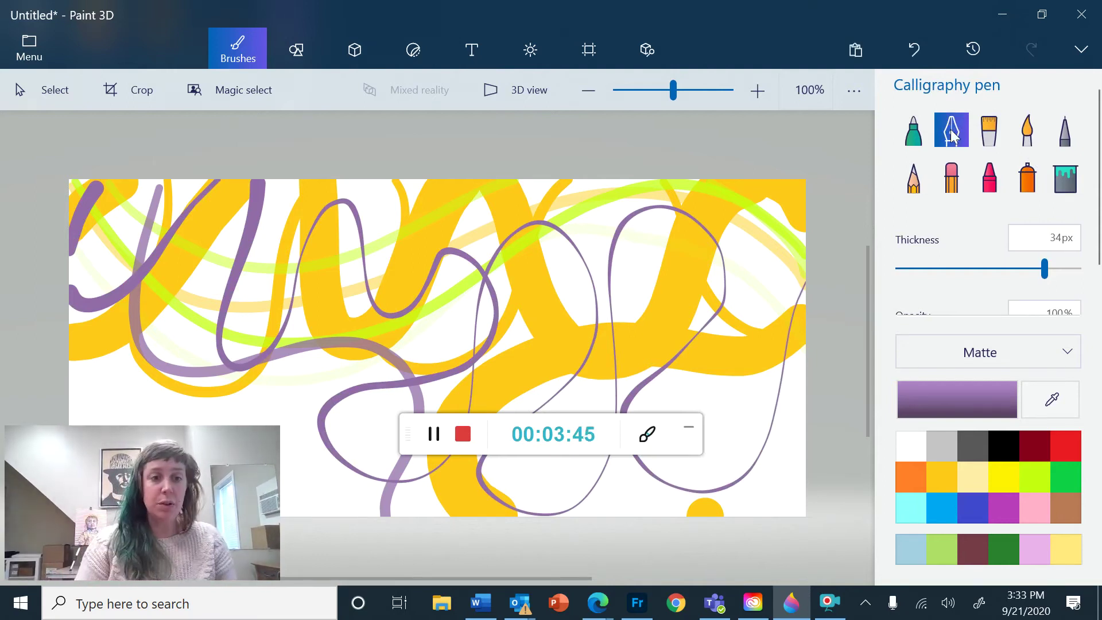
# Step: Add thick 39px purple calligraphy strokes, then a thin 10px looping line across the middle
pyautogui.click(1072, 269)
pyautogui.moveTo(86, 183)
pyautogui.mouseDown()
pyautogui.moveTo(100, 267)
pyautogui.moveTo(269, 335)
pyautogui.moveTo(425, 372)
pyautogui.moveTo(597, 390)
pyautogui.mouseUp()
pyautogui.moveTo(645, 459)
pyautogui.mouseDown()
pyautogui.moveTo(703, 207)
pyautogui.moveTo(806, 232)
pyautogui.mouseUp()
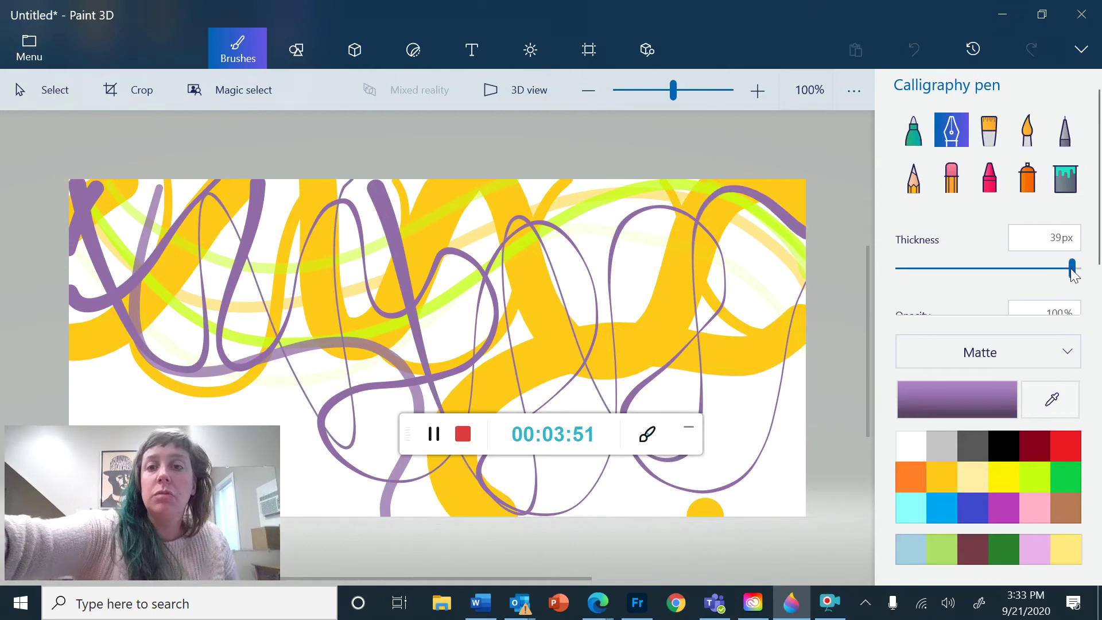
pyautogui.click(910, 269)
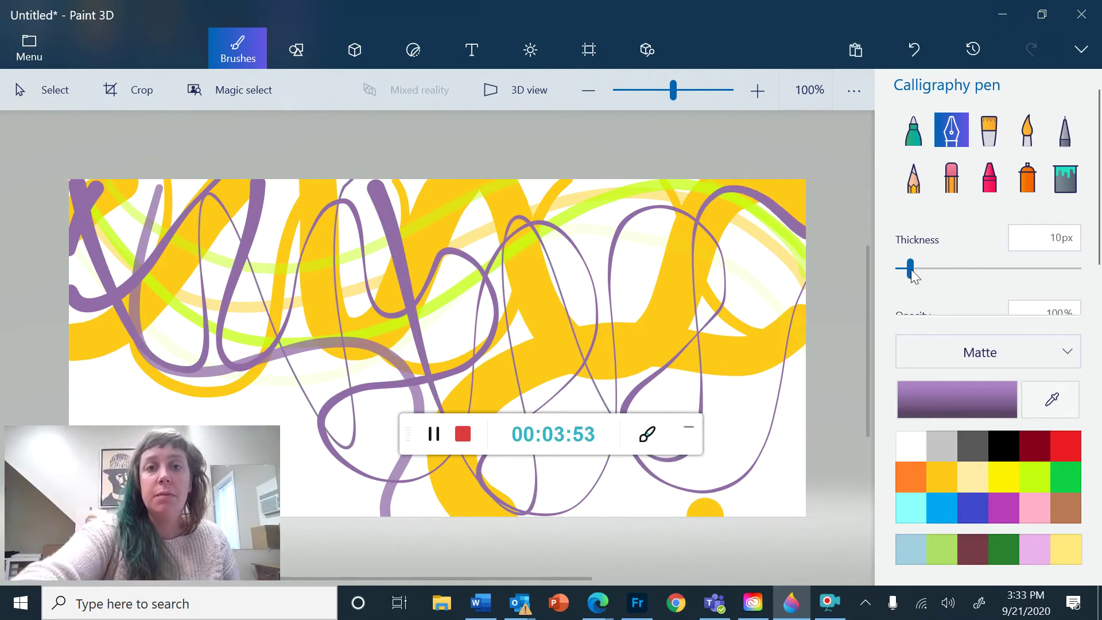
pyautogui.moveTo(457, 182)
pyautogui.mouseDown()
pyautogui.moveTo(557, 195)
pyautogui.moveTo(634, 236)
pyautogui.moveTo(712, 320)
pyautogui.moveTo(805, 492)
pyautogui.moveTo(821, 494)
pyautogui.mouseUp()
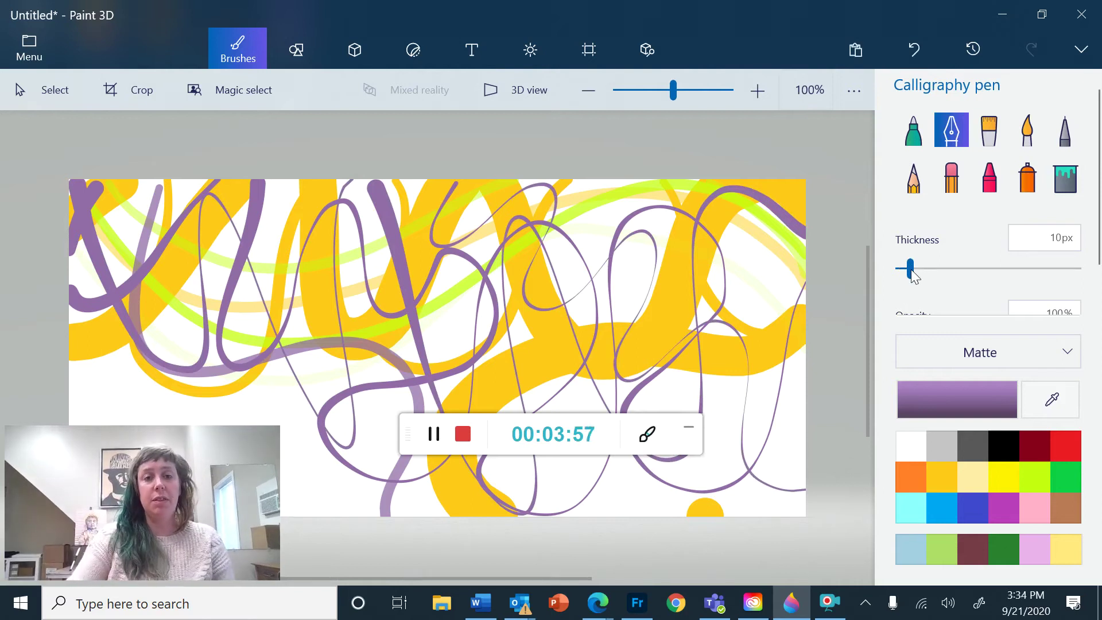
# Step: At 54% opacity and 40px thickness, add six semi-transparent vertical purple strokes
pyautogui.scroll(-1, 1011, 226)
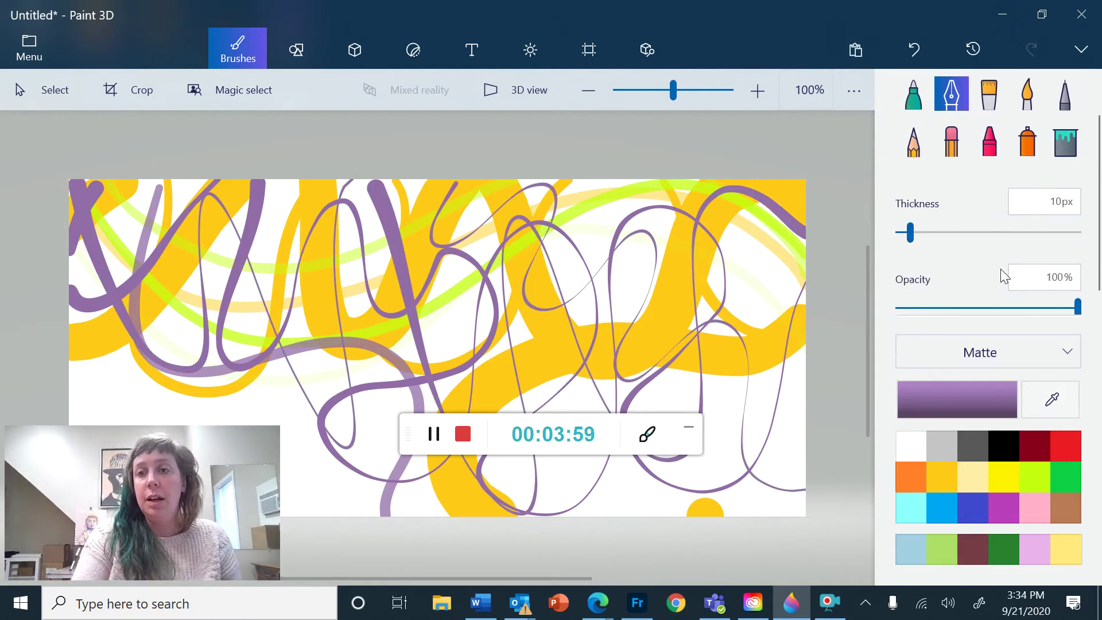
pyautogui.click(996, 309)
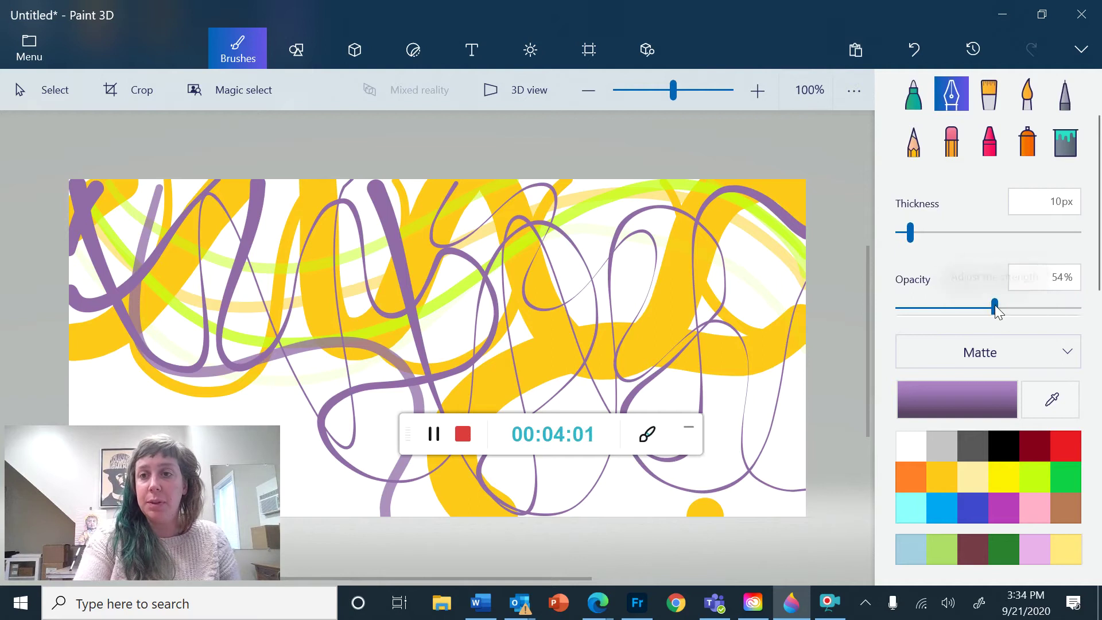
pyautogui.click(1062, 232)
pyautogui.moveTo(1061, 230); pyautogui.dragTo(1086, 231)
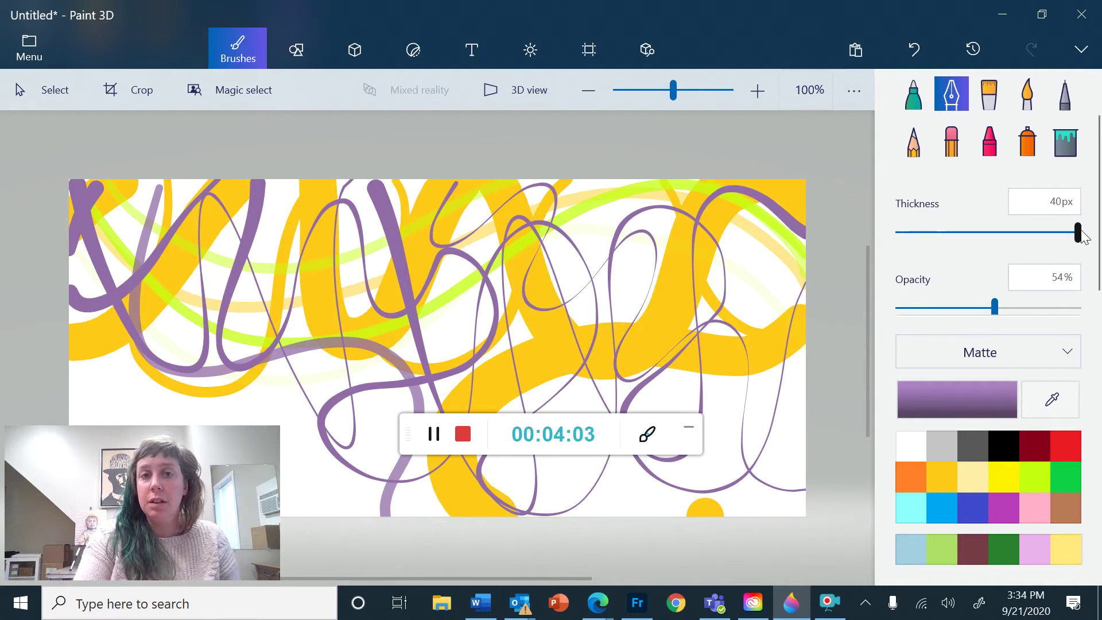
pyautogui.moveTo(210, 184); pyautogui.dragTo(140, 376)
pyautogui.moveTo(298, 184); pyautogui.dragTo(223, 378)
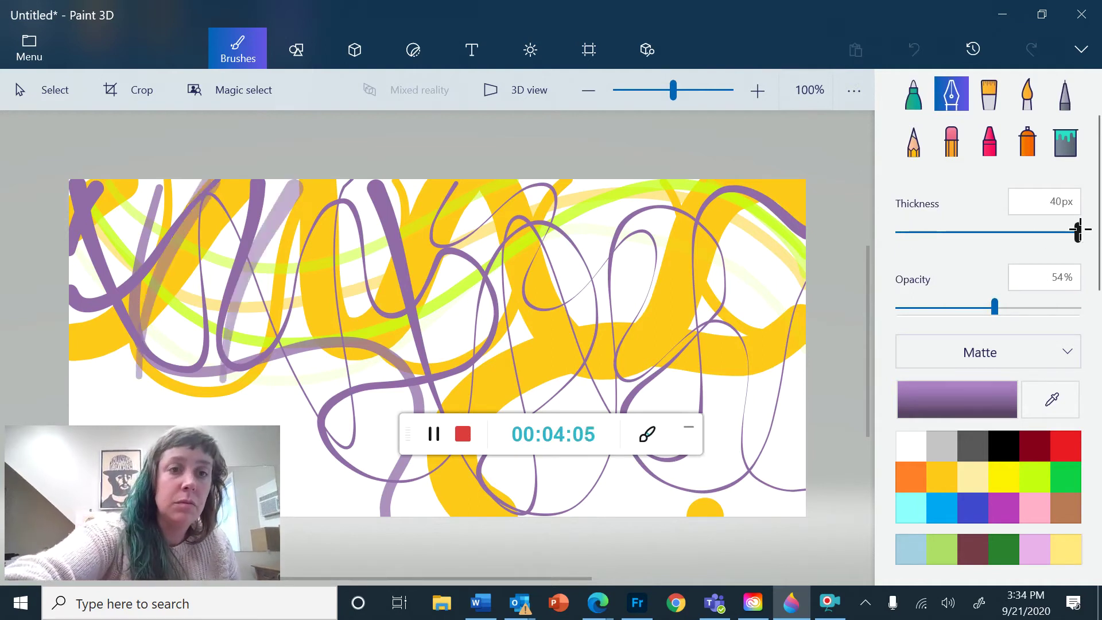
pyautogui.moveTo(362, 184); pyautogui.dragTo(317, 439)
pyautogui.moveTo(456, 183); pyautogui.dragTo(395, 357)
pyautogui.moveTo(551, 186); pyautogui.dragTo(504, 412)
pyautogui.moveTo(652, 180); pyautogui.dragTo(614, 376)
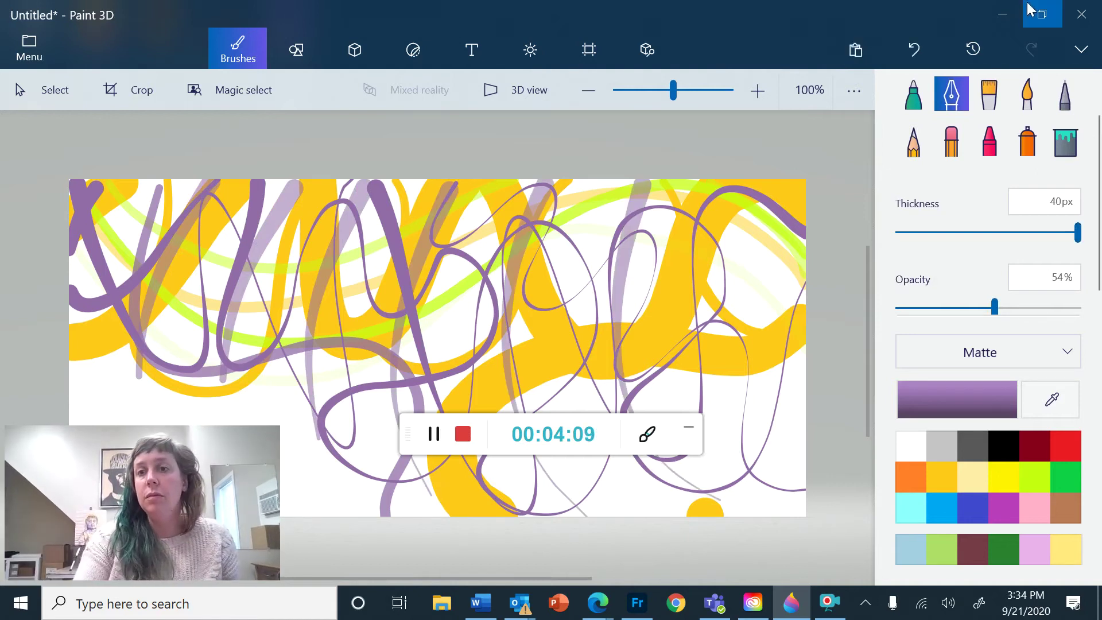
pyautogui.scroll(1, 995, 240)
pyautogui.scroll(2, 995, 240)
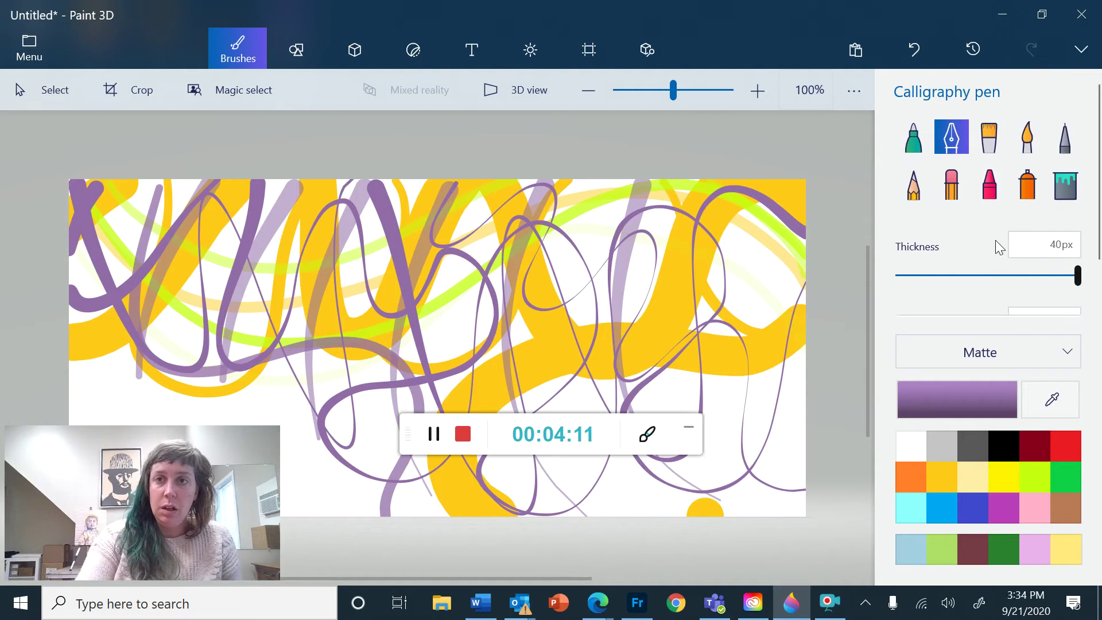
# Step: Undo the six most recent purple calligraphy strokes
pyautogui.click(910, 43)
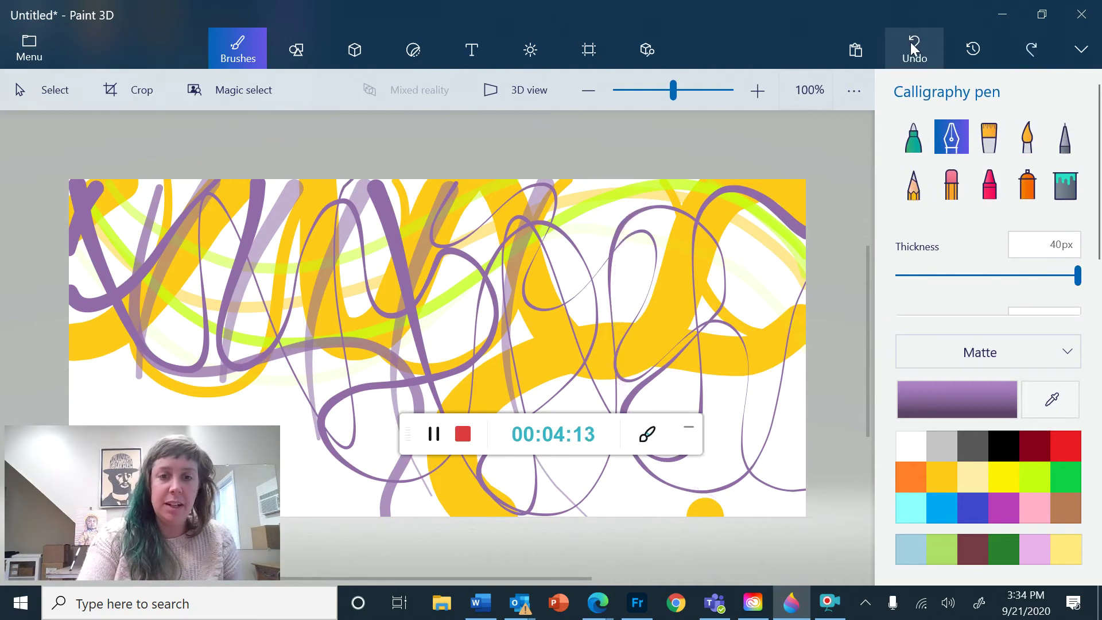
pyautogui.click(910, 43)
pyautogui.click(910, 43)
pyautogui.click(910, 42)
pyautogui.click(910, 43)
pyautogui.click(910, 43)
pyautogui.click(910, 42)
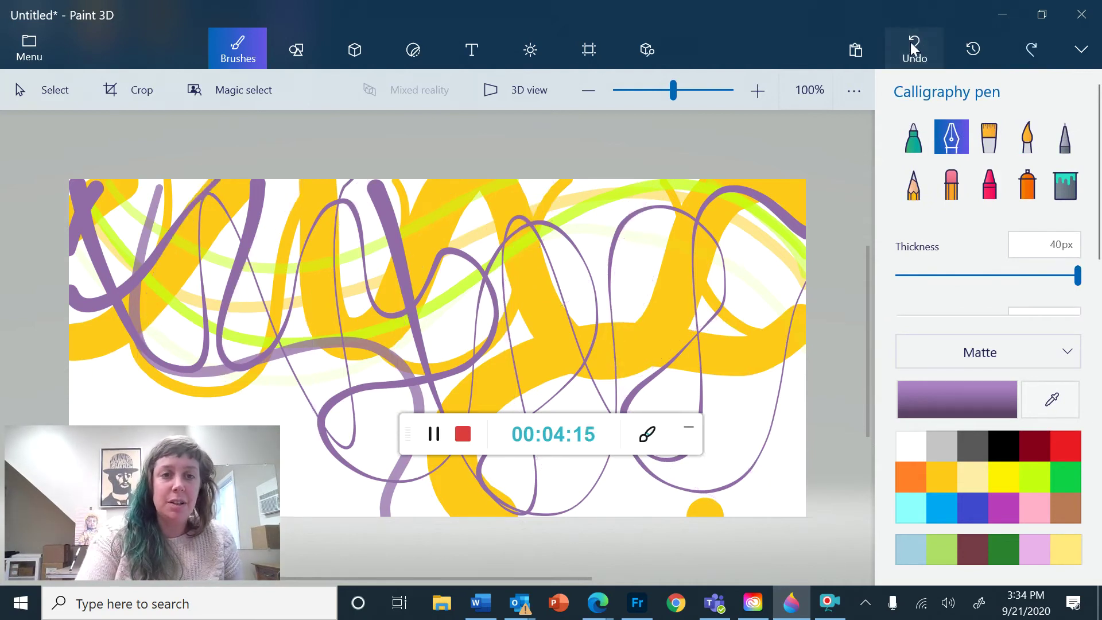
pyautogui.click(910, 43)
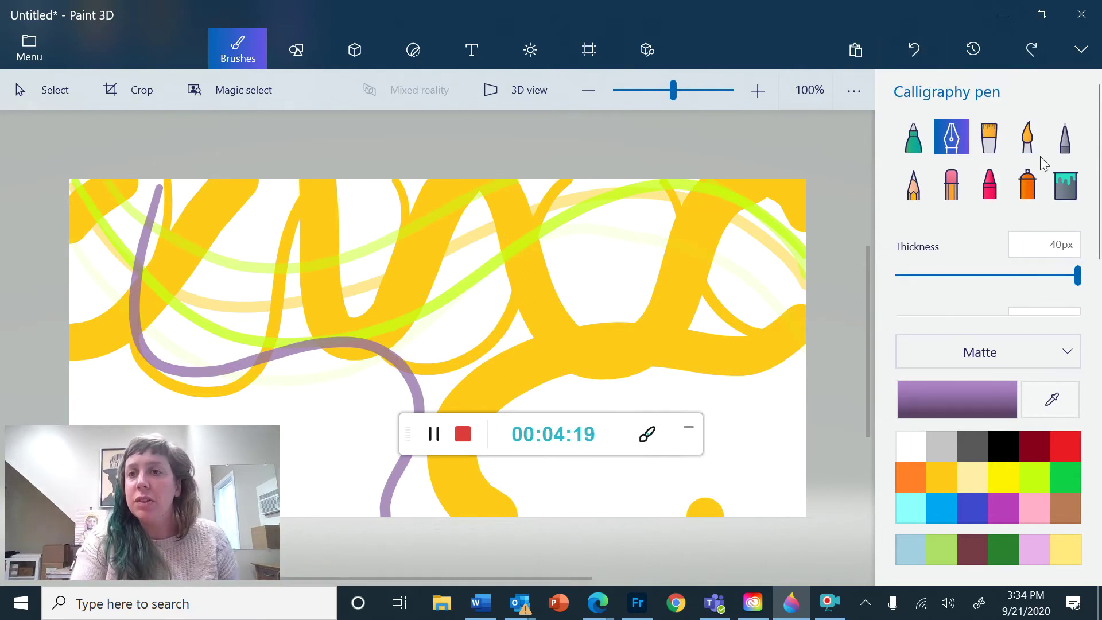
# Step: Paint thick purple Oil brush strokes sweeping from the top toward the bottom right
pyautogui.click(991, 134)
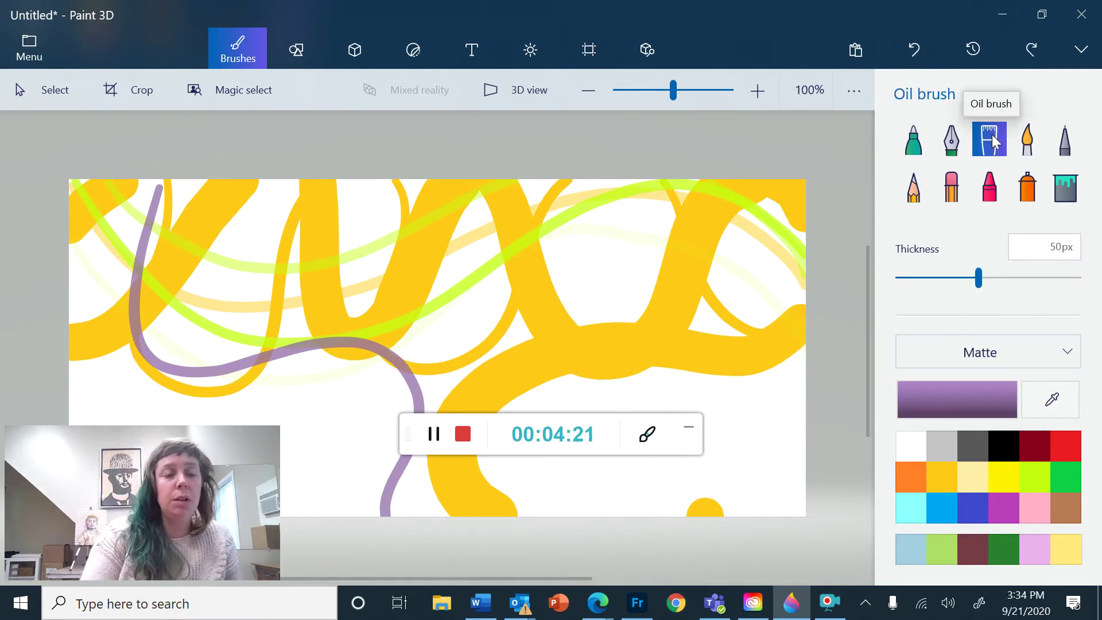
pyautogui.moveTo(198, 182)
pyautogui.mouseDown()
pyautogui.moveTo(271, 302)
pyautogui.moveTo(659, 347)
pyautogui.moveTo(783, 511)
pyautogui.mouseUp()
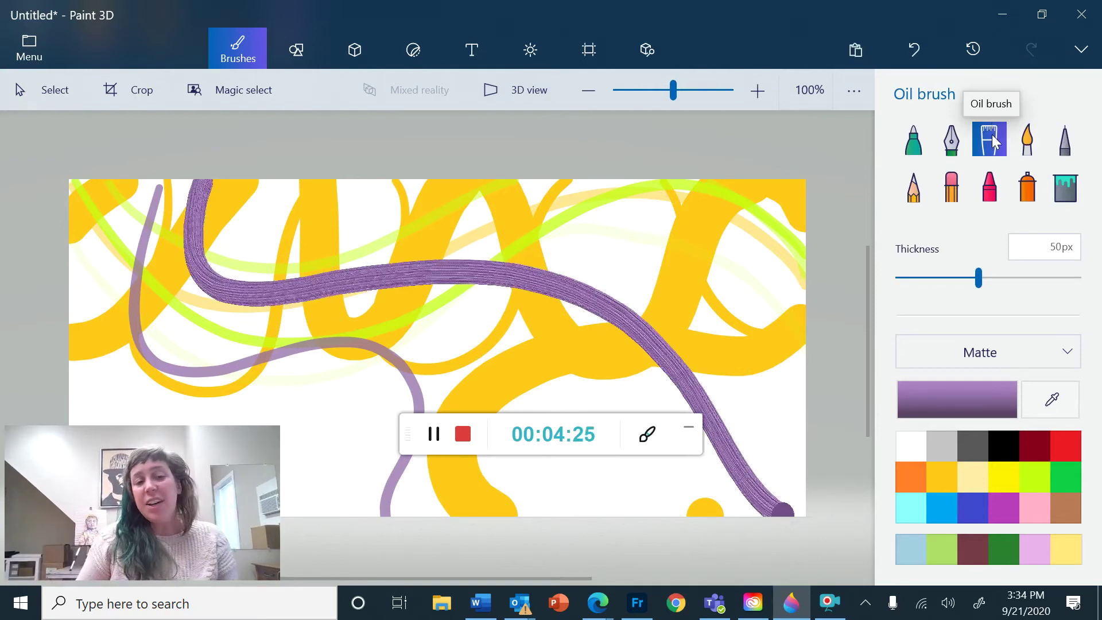
pyautogui.moveTo(201, 182)
pyautogui.mouseDown()
pyautogui.moveTo(226, 266)
pyautogui.moveTo(453, 254)
pyautogui.moveTo(522, 264)
pyautogui.moveTo(585, 296)
pyautogui.moveTo(714, 404)
pyautogui.moveTo(780, 511)
pyautogui.mouseUp()
pyautogui.moveTo(207, 183)
pyautogui.mouseDown()
pyautogui.moveTo(235, 246)
pyautogui.moveTo(402, 232)
pyautogui.moveTo(728, 327)
pyautogui.moveTo(743, 511)
pyautogui.mouseUp()
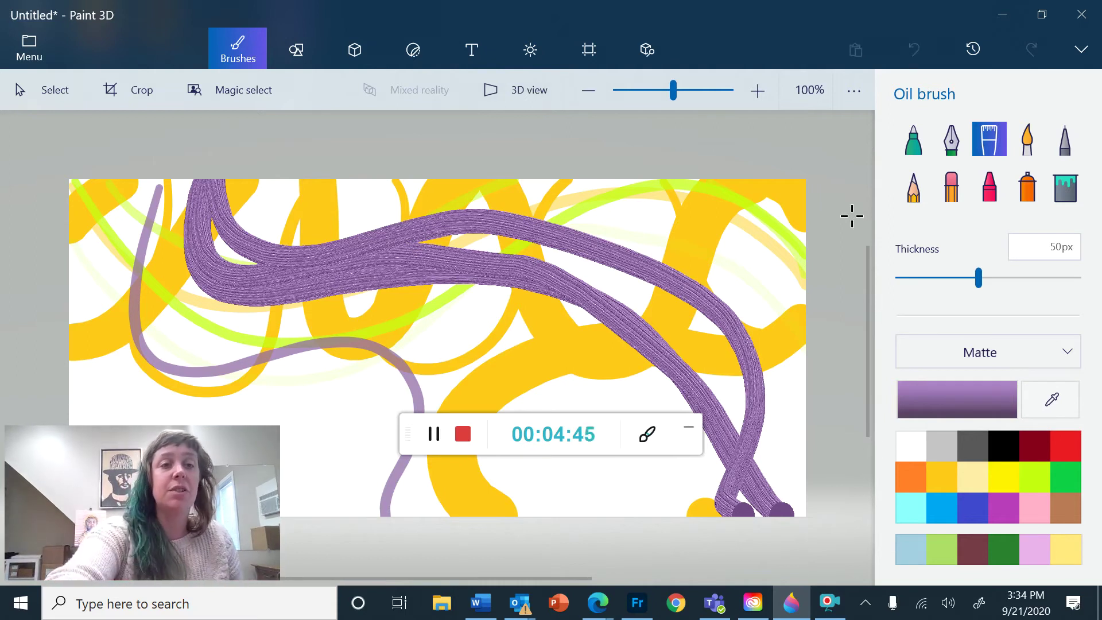
pyautogui.moveTo(218, 184)
pyautogui.mouseDown()
pyautogui.moveTo(344, 327)
pyautogui.moveTo(591, 183)
pyautogui.mouseUp()
pyautogui.moveTo(545, 301)
pyautogui.mouseDown()
pyautogui.moveTo(786, 207)
pyautogui.moveTo(803, 441)
pyautogui.mouseUp()
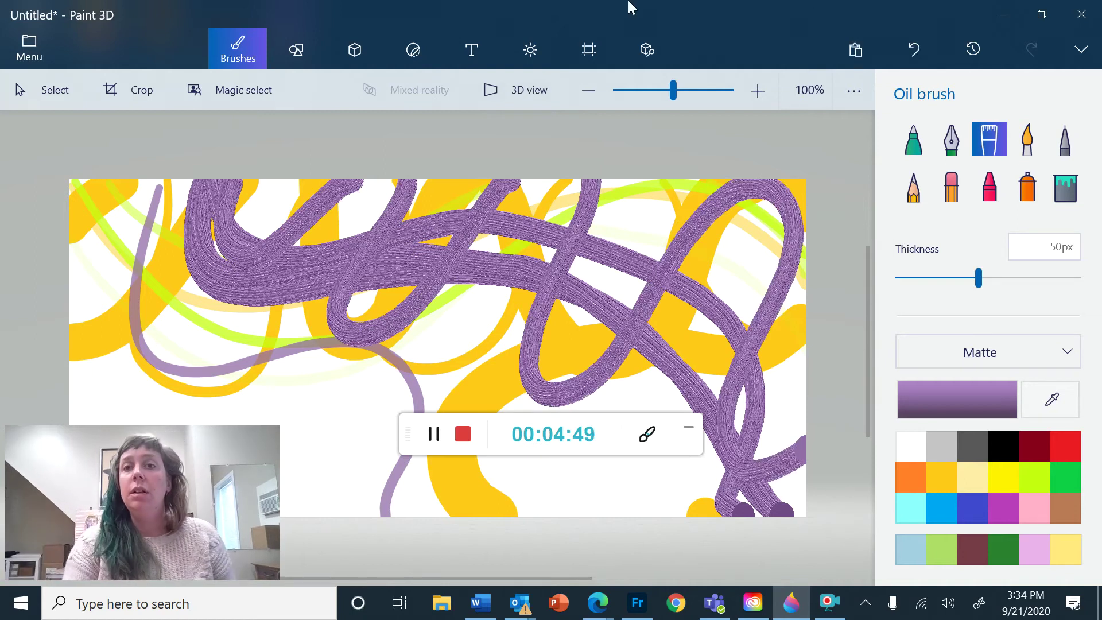
# Step: Undo the four oil-brush strokes
pyautogui.click(909, 63)
pyautogui.click(909, 64)
pyautogui.click(909, 63)
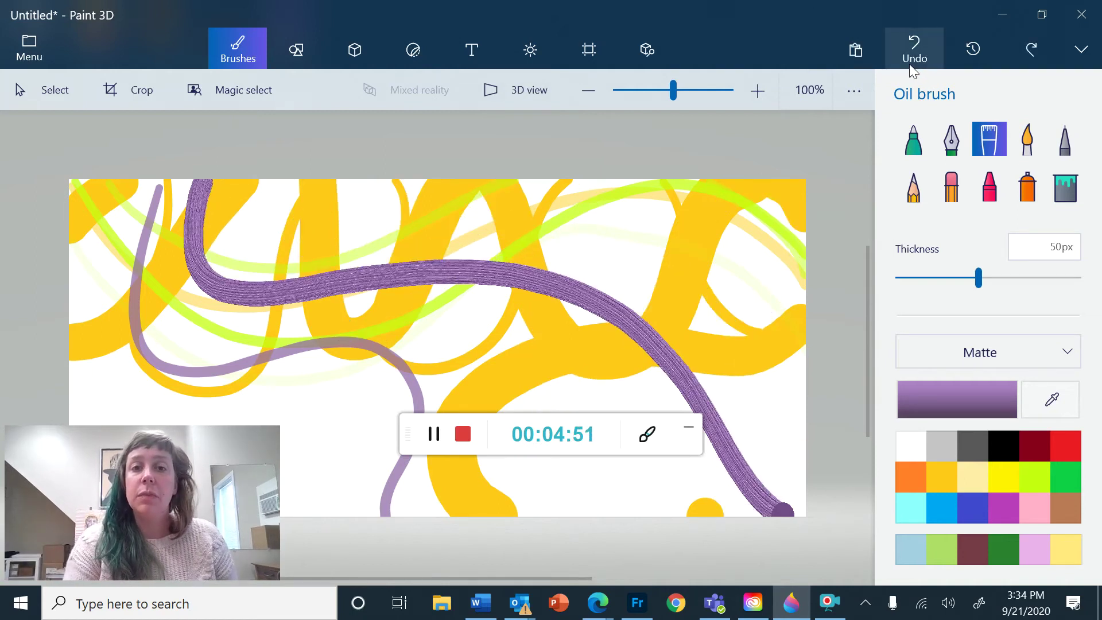
pyautogui.click(909, 64)
# Step: Wash purple watercolour over the lower right and, at 200px, across the middle
pyautogui.click(1027, 146)
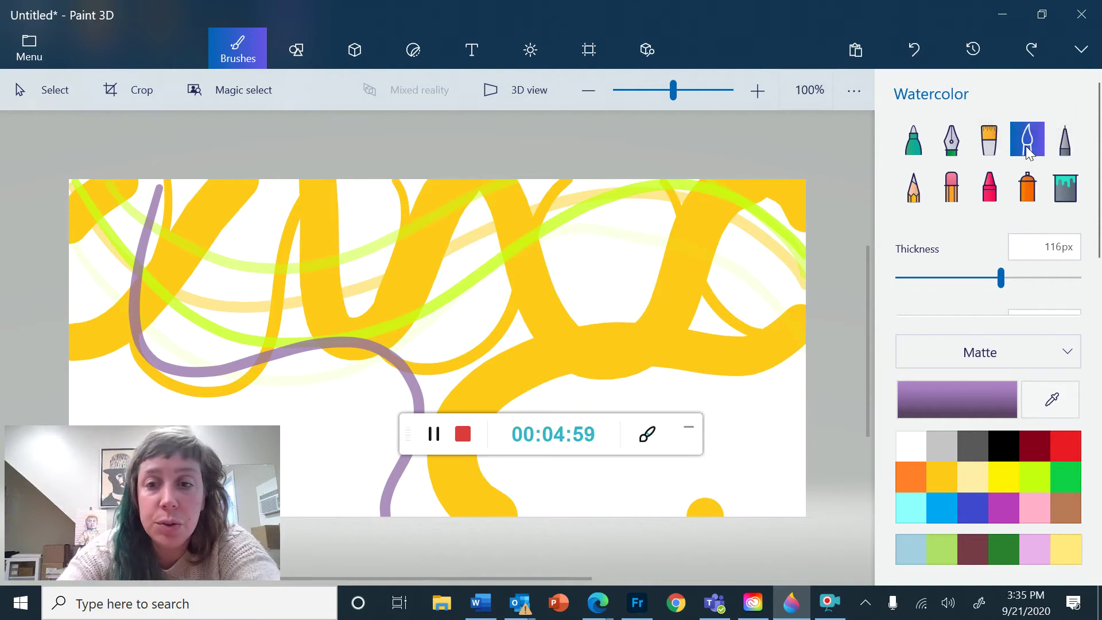
pyautogui.moveTo(769, 459)
pyautogui.mouseDown()
pyautogui.moveTo(691, 491)
pyautogui.moveTo(760, 413)
pyautogui.moveTo(780, 367)
pyautogui.moveTo(582, 456)
pyautogui.moveTo(769, 264)
pyautogui.mouseUp()
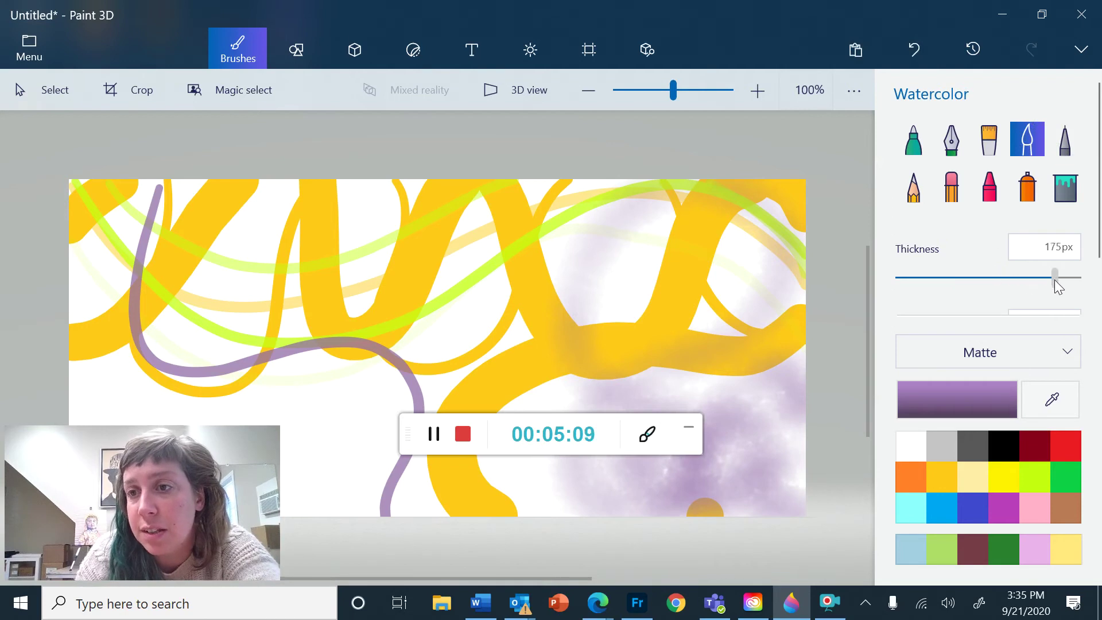
pyautogui.moveTo(1054, 280); pyautogui.dragTo(1086, 284)
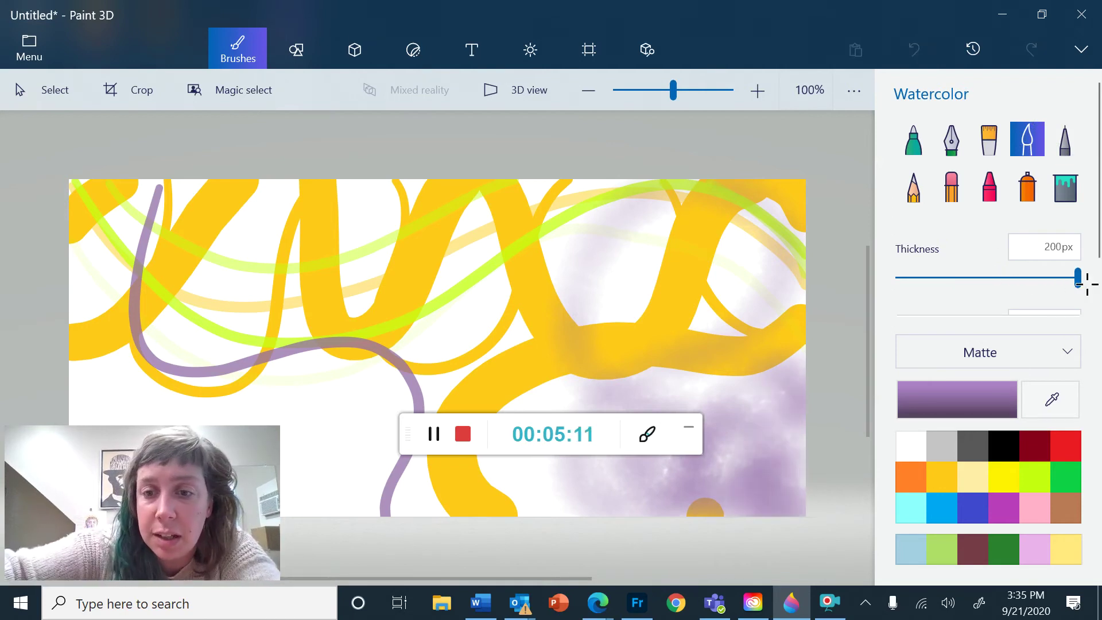
pyautogui.moveTo(792, 356)
pyautogui.mouseDown()
pyautogui.moveTo(688, 488)
pyautogui.moveTo(746, 207)
pyautogui.moveTo(546, 373)
pyautogui.moveTo(488, 344)
pyautogui.mouseUp()
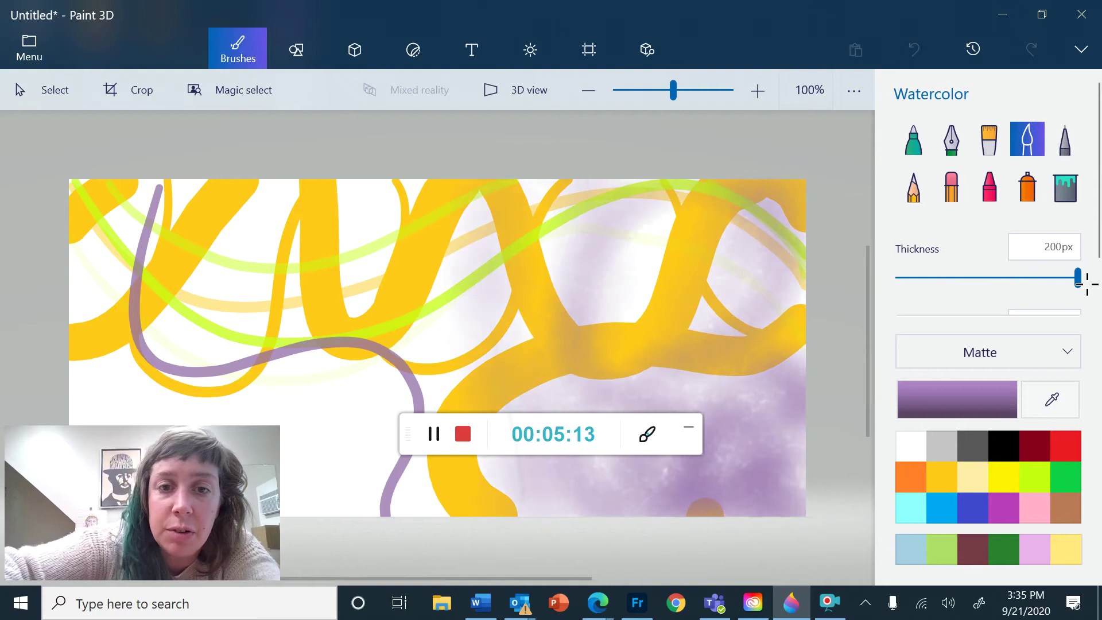
pyautogui.moveTo(436, 488)
pyautogui.mouseDown()
pyautogui.moveTo(499, 241)
pyautogui.moveTo(602, 488)
pyautogui.moveTo(367, 195)
pyautogui.mouseUp()
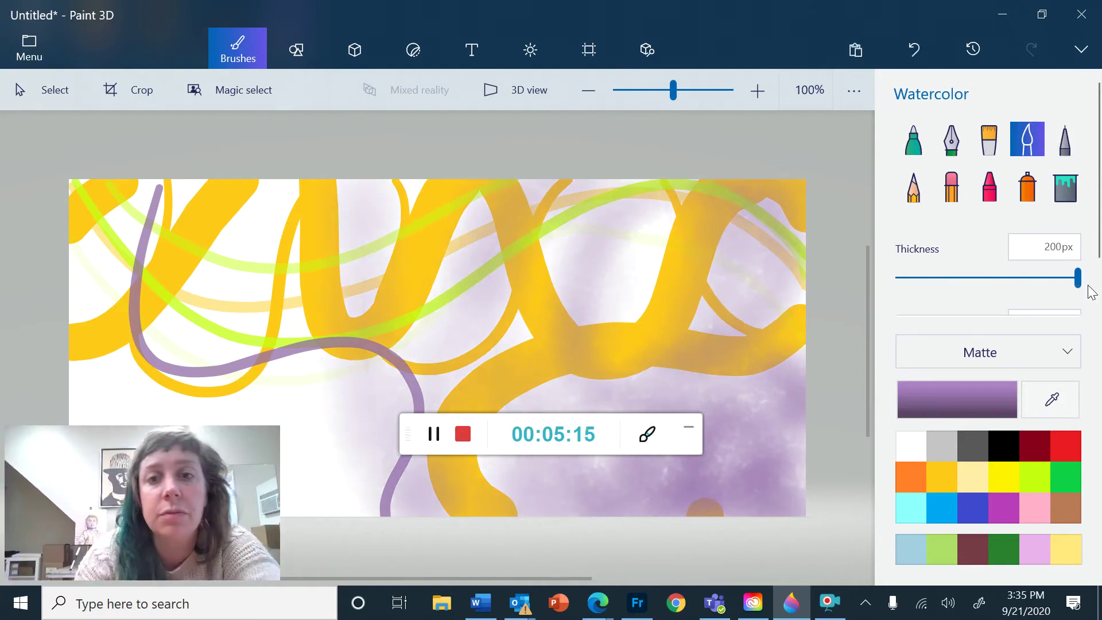
# Step: Lower the watercolour opacity to about 38% and paint translucent purple strokes over the centre
pyautogui.moveTo(1077, 277); pyautogui.dragTo(1030, 277)
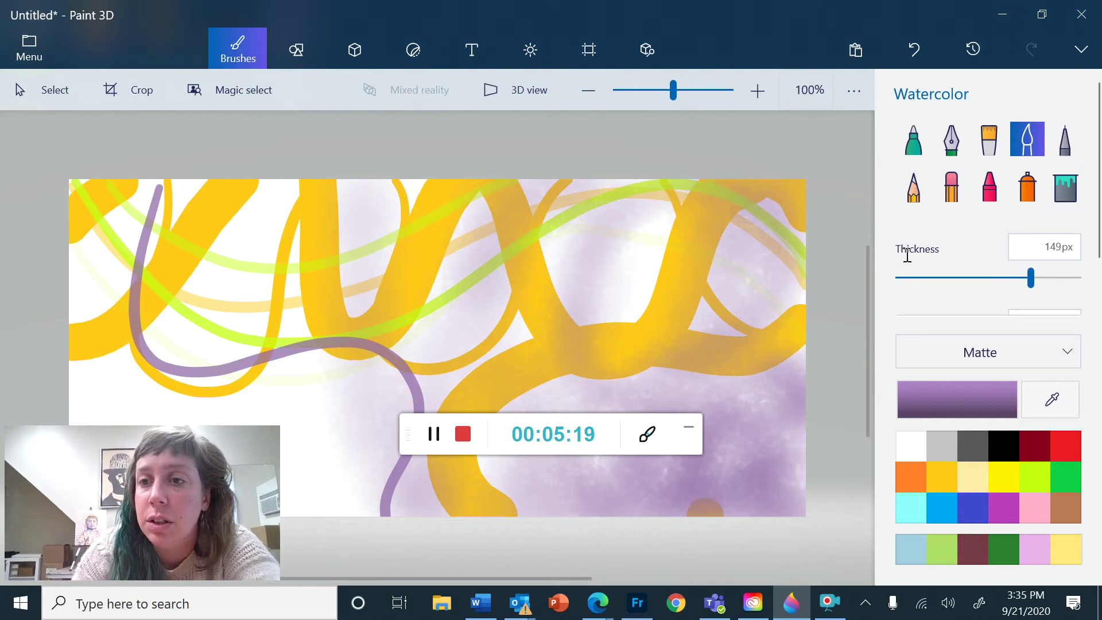
pyautogui.scroll(-1, 907, 254)
pyautogui.moveTo(1077, 296); pyautogui.dragTo(966, 292)
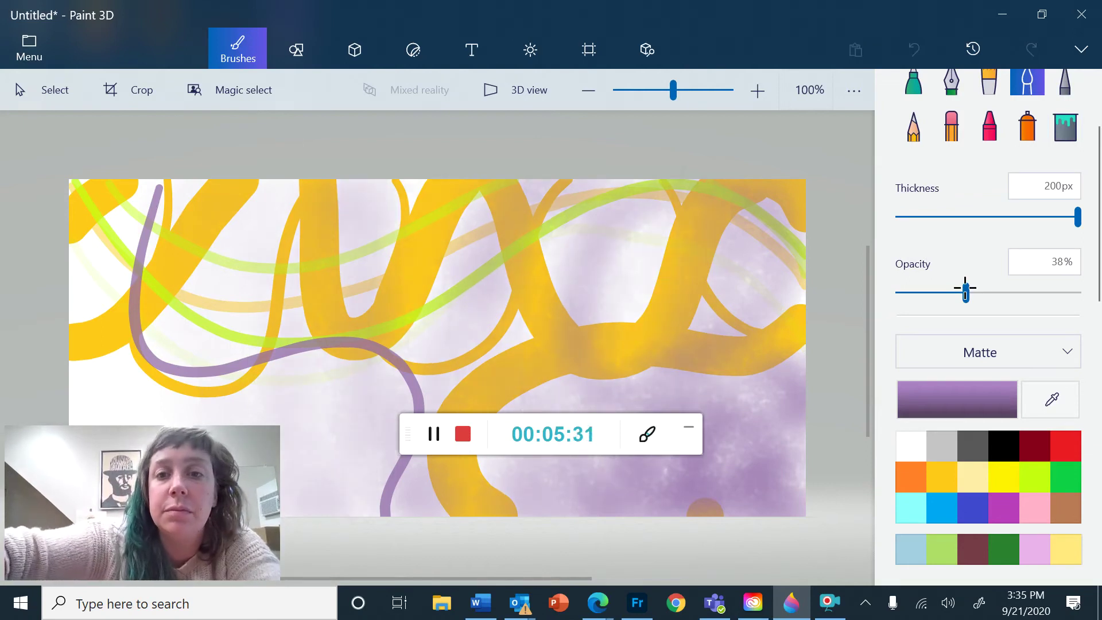
pyautogui.moveTo(688, 184)
pyautogui.mouseDown()
pyautogui.moveTo(625, 310)
pyautogui.moveTo(568, 195)
pyautogui.mouseUp()
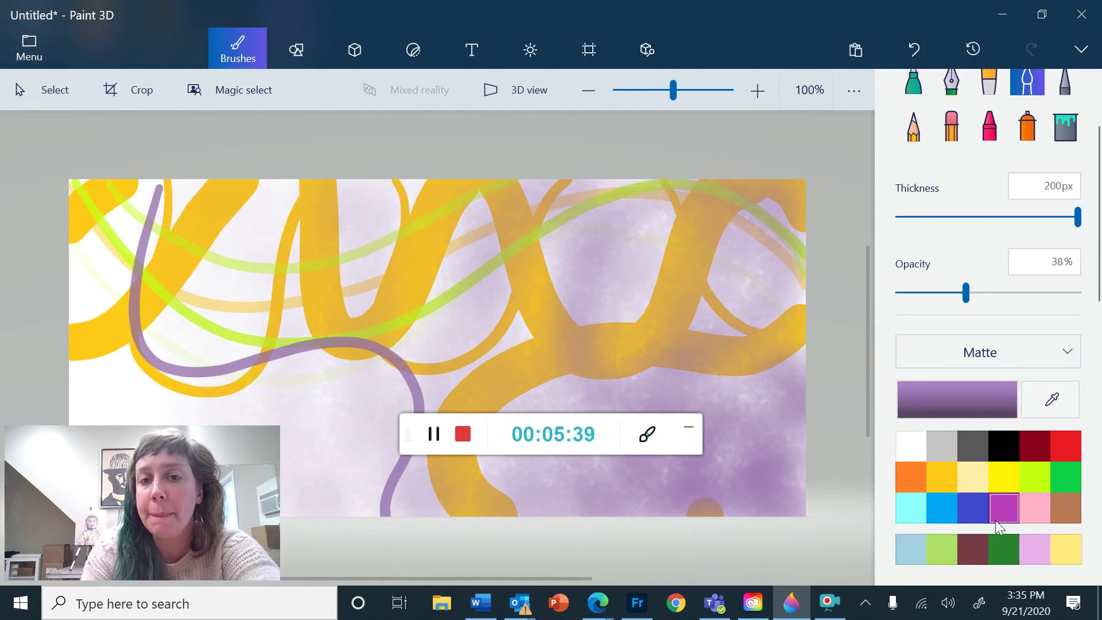
pyautogui.scroll(1, 1035, 187)
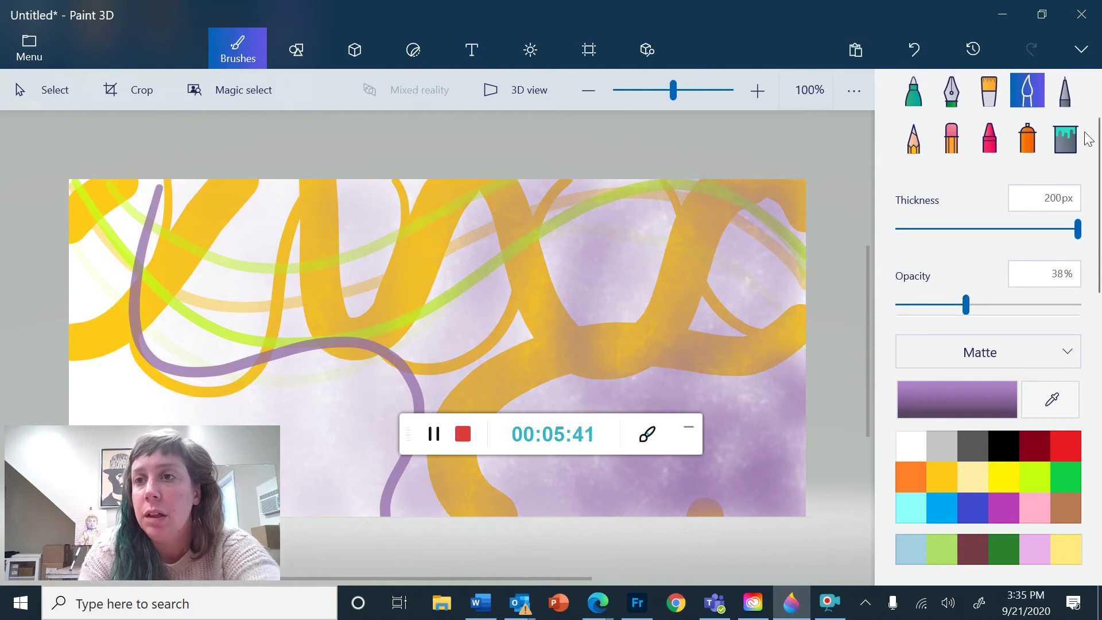
# Step: Try out several brushes before settling on the Pixel pen
pyautogui.click(1053, 102)
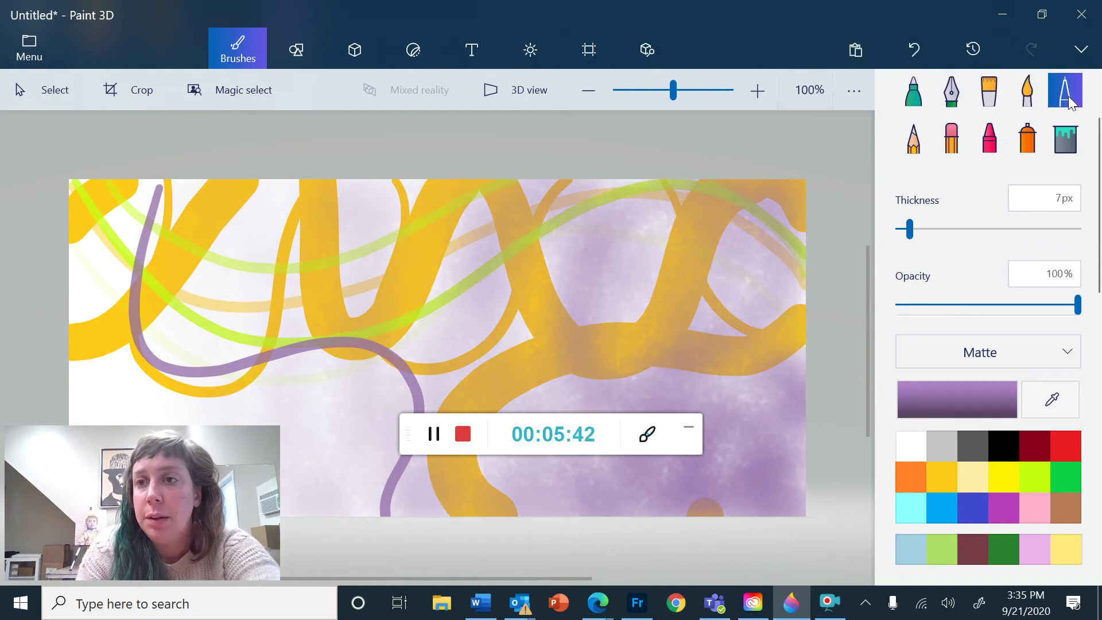
pyautogui.click(1026, 93)
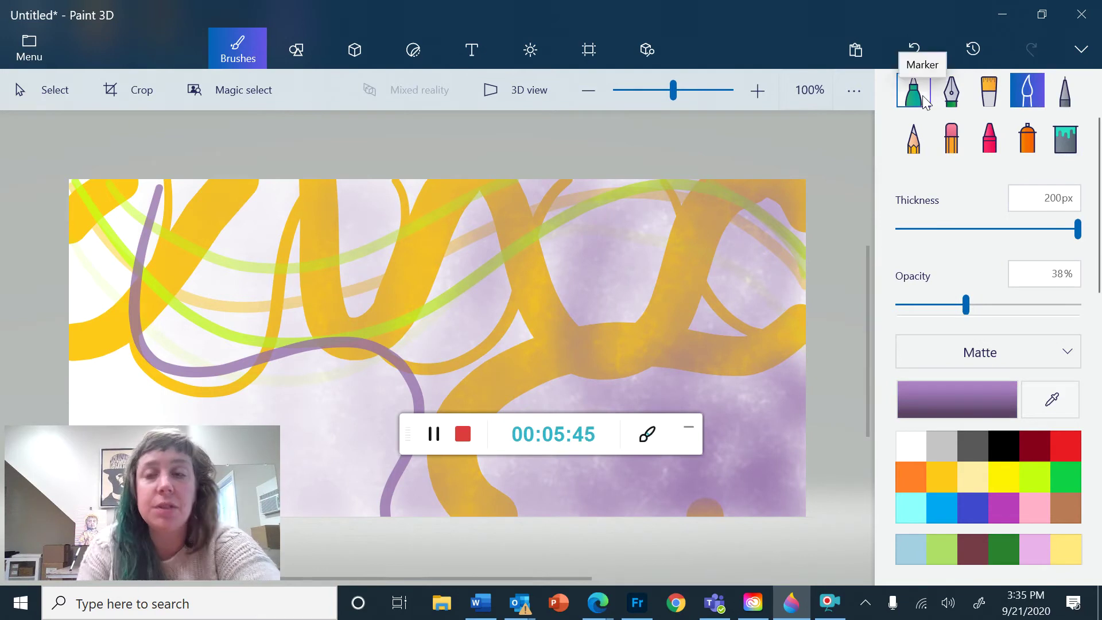
pyautogui.click(924, 99)
pyautogui.click(951, 93)
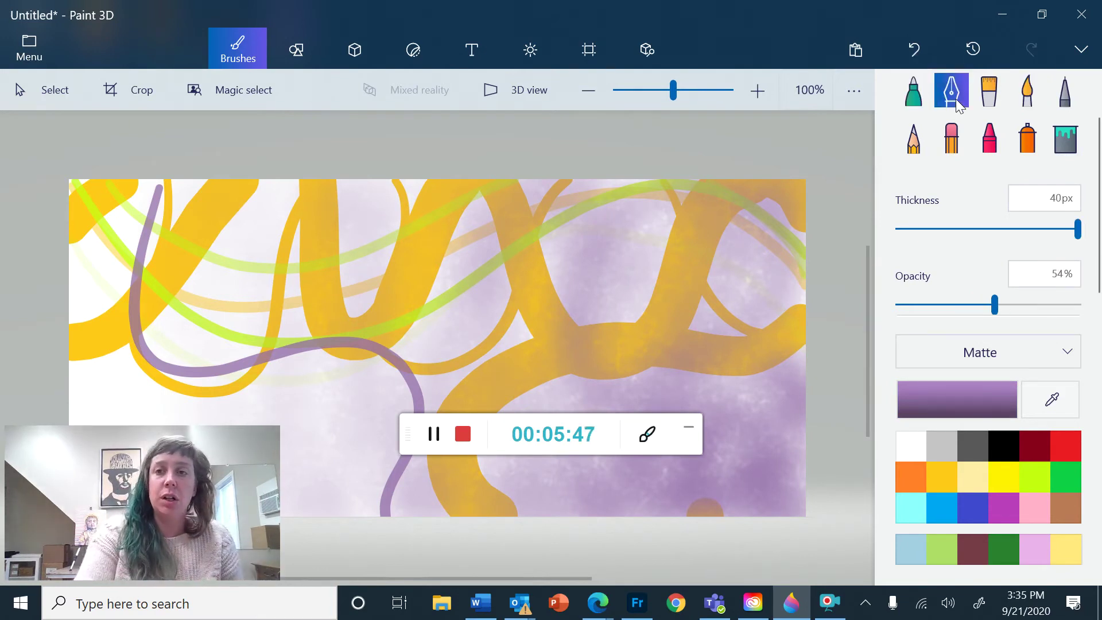
pyautogui.click(1036, 100)
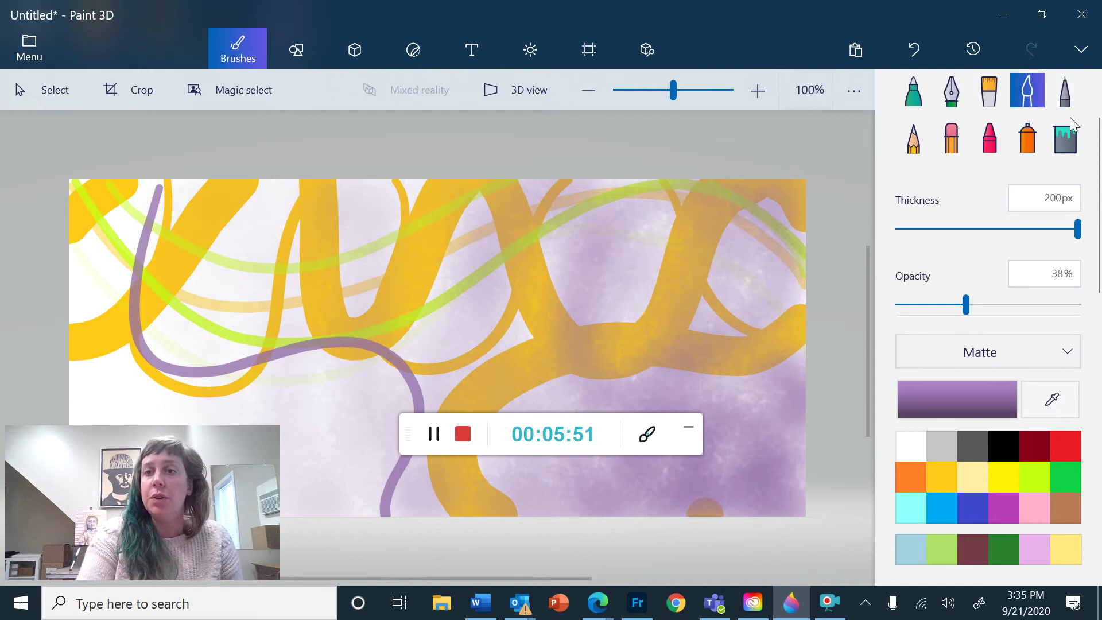
pyautogui.click(1069, 98)
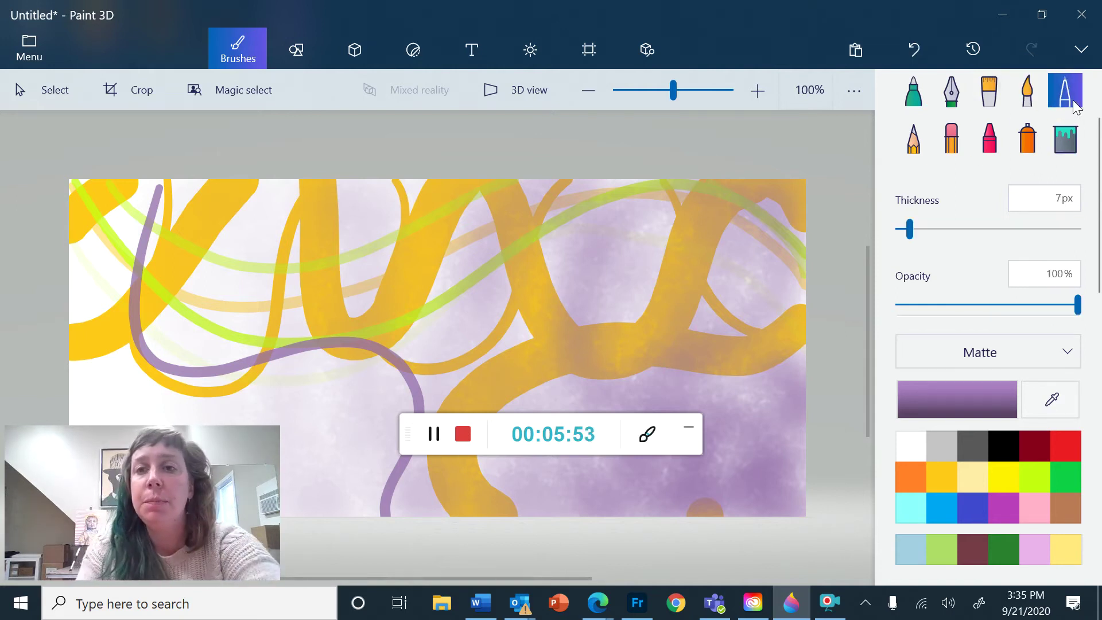
# Step: Draw a thin Pixel pen line from the top of the canvas to the bottom, then thin the pen to 1px
pyautogui.scroll(2, 925, 152)
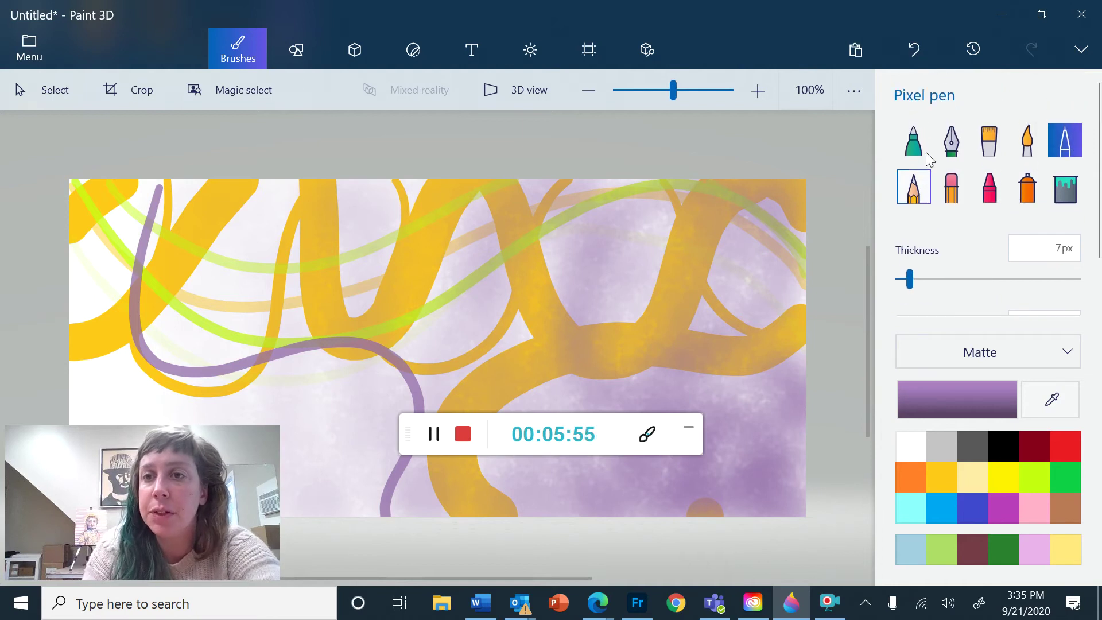
pyautogui.scroll(-1, 925, 153)
pyautogui.click(925, 152)
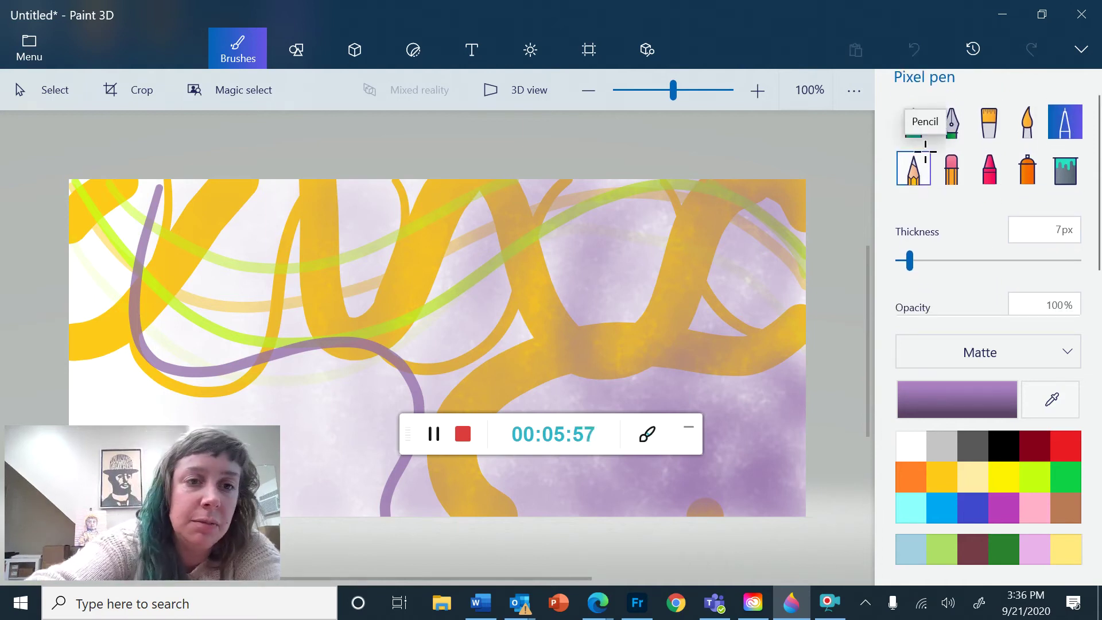
pyautogui.moveTo(271, 183); pyautogui.dragTo(431, 515)
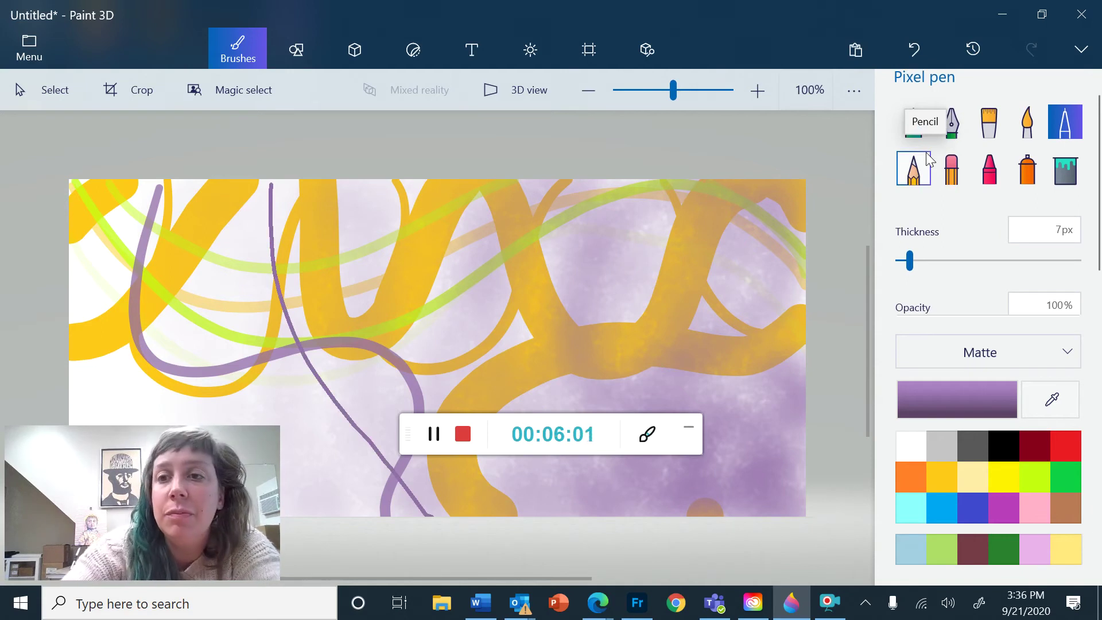
pyautogui.press('Left')
pyautogui.press('Left')
pyautogui.press('Left')
pyautogui.press('Left')
pyautogui.press('Left')
pyautogui.press('Left')
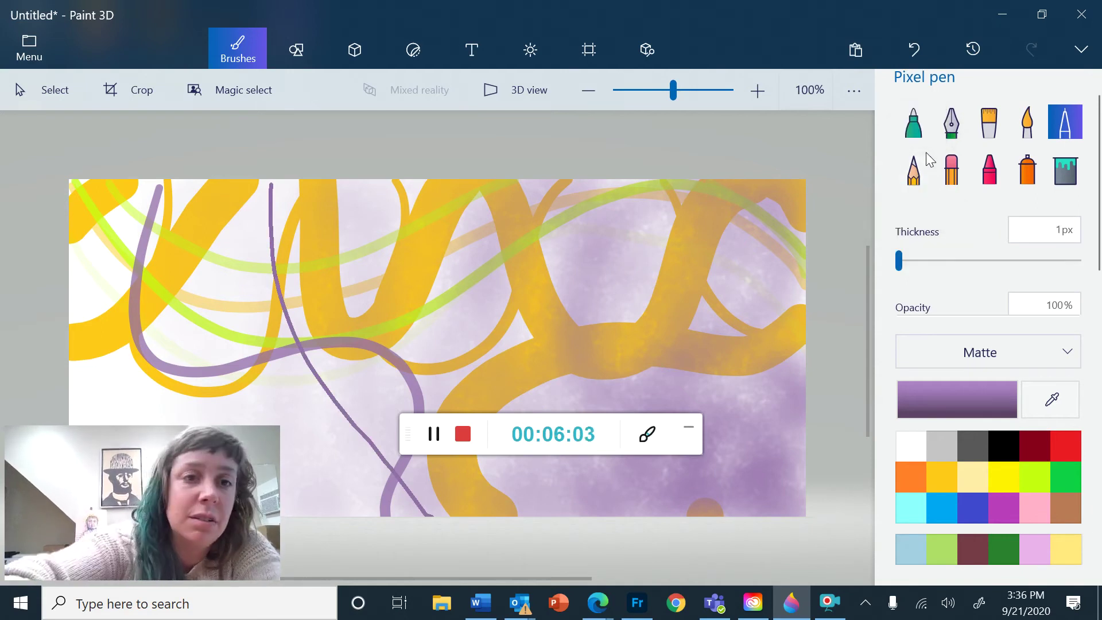
# Step: Sketch several 1px hairlines and a minimum-width purple marker curve across the canvas
pyautogui.moveTo(240, 182)
pyautogui.mouseDown()
pyautogui.moveTo(242, 284)
pyautogui.moveTo(390, 515)
pyautogui.mouseUp()
pyautogui.moveTo(226, 182)
pyautogui.mouseDown()
pyautogui.moveTo(225, 291)
pyautogui.moveTo(380, 514)
pyautogui.mouseUp()
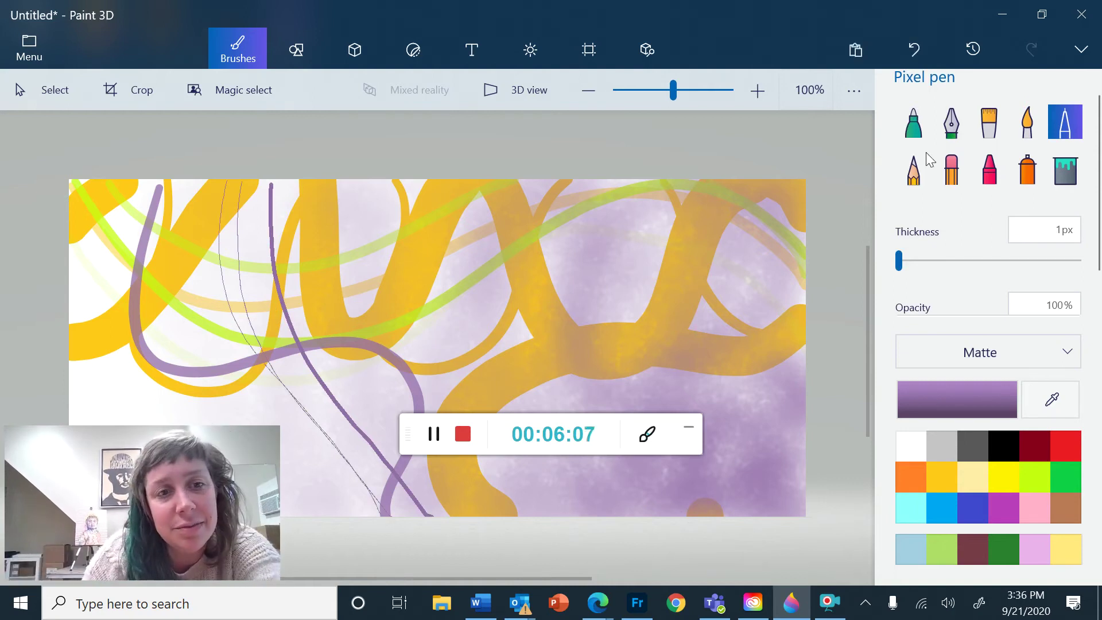
pyautogui.moveTo(92, 298)
pyautogui.mouseDown()
pyautogui.moveTo(190, 255)
pyautogui.moveTo(295, 179)
pyautogui.mouseUp()
pyautogui.moveTo(363, 186); pyautogui.dragTo(347, 336)
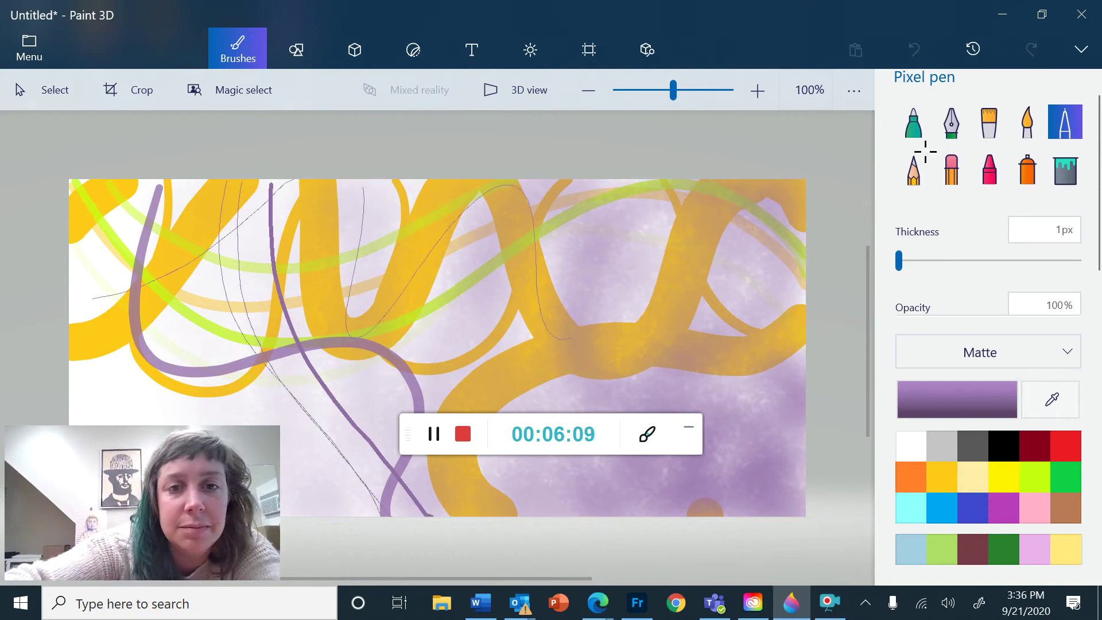
pyautogui.moveTo(568, 338); pyautogui.dragTo(800, 355)
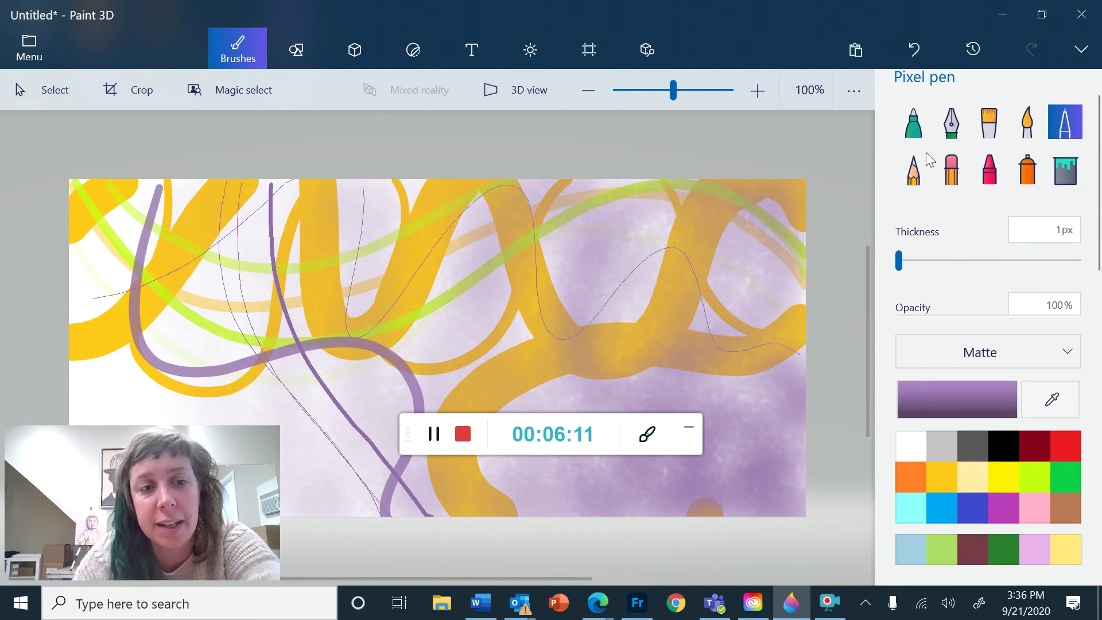
pyautogui.click(911, 123)
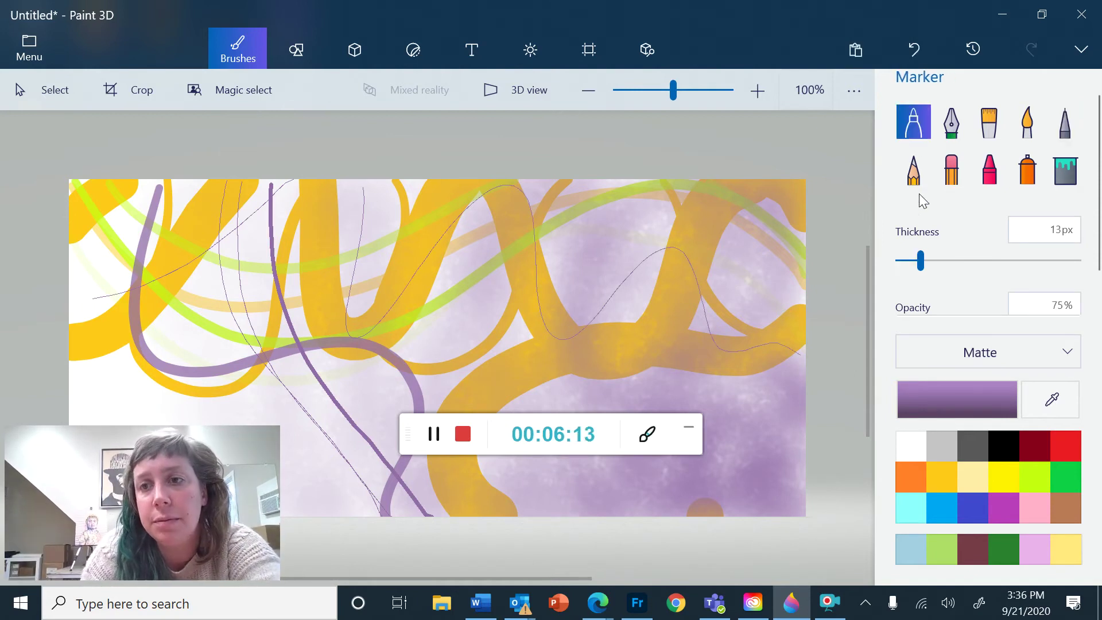
pyautogui.moveTo(922, 261); pyautogui.dragTo(893, 255)
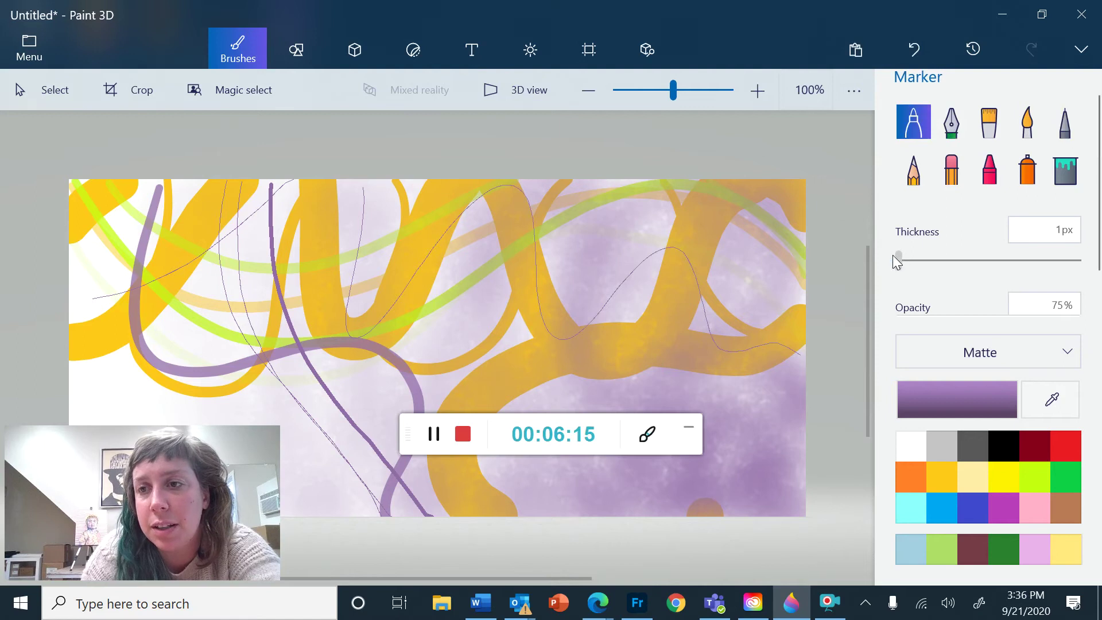
pyautogui.moveTo(221, 228)
pyautogui.mouseDown()
pyautogui.moveTo(324, 336)
pyautogui.moveTo(500, 245)
pyautogui.mouseUp()
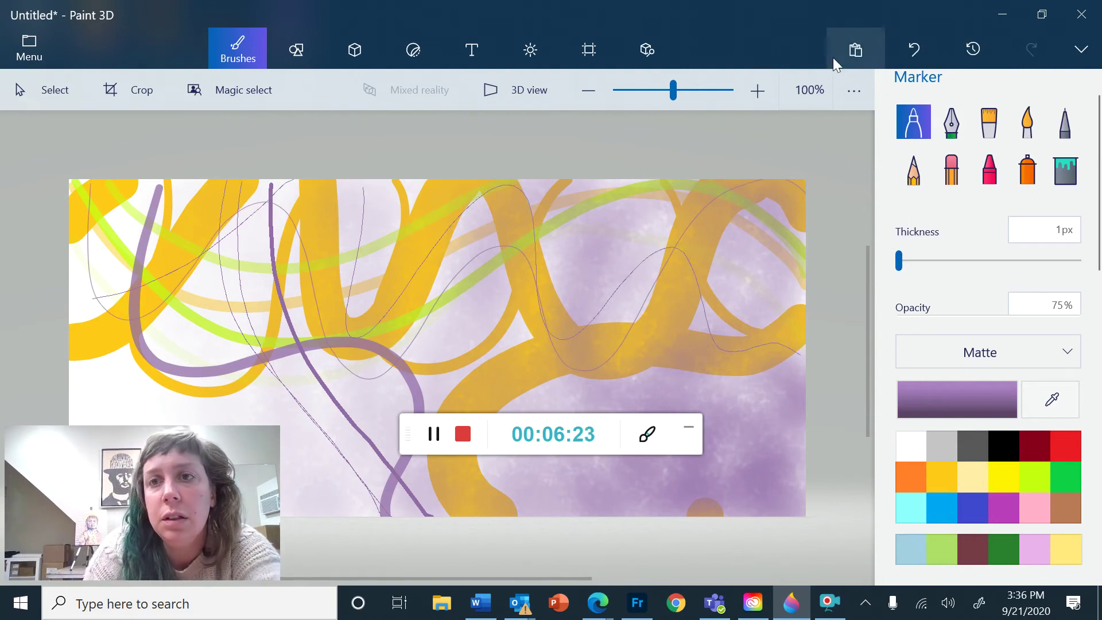
# Step: Undo the five trial hairline strokes
pyautogui.click(914, 51)
pyautogui.click(918, 57)
pyautogui.click(919, 60)
pyautogui.click(919, 59)
pyautogui.click(918, 59)
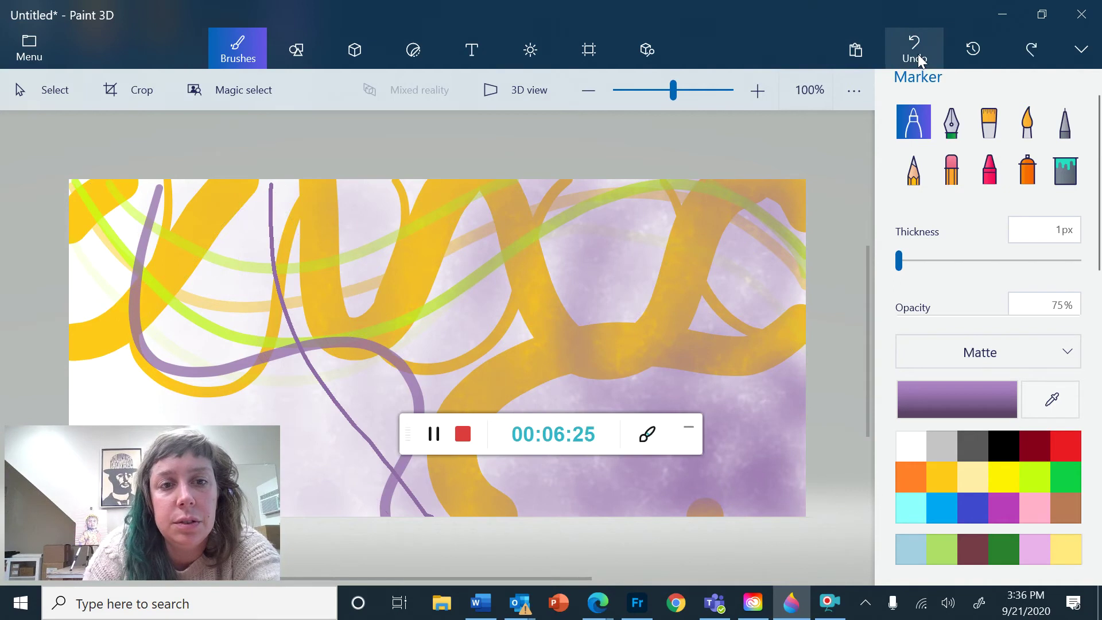
# Step: Draw faint grey Pencil lines down the left side, widening the pencil to 9px
pyautogui.click(914, 175)
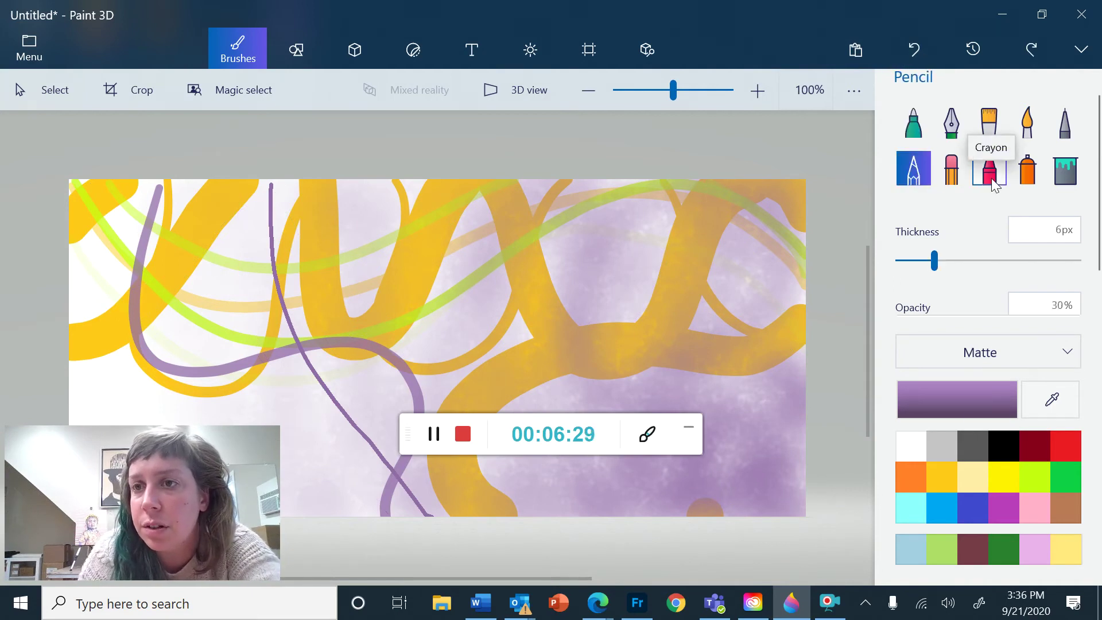
pyautogui.moveTo(99, 183)
pyautogui.mouseDown()
pyautogui.moveTo(86, 324)
pyautogui.moveTo(122, 365)
pyautogui.moveTo(165, 321)
pyautogui.moveTo(229, 383)
pyautogui.moveTo(310, 407)
pyautogui.mouseUp()
pyautogui.click(1007, 260)
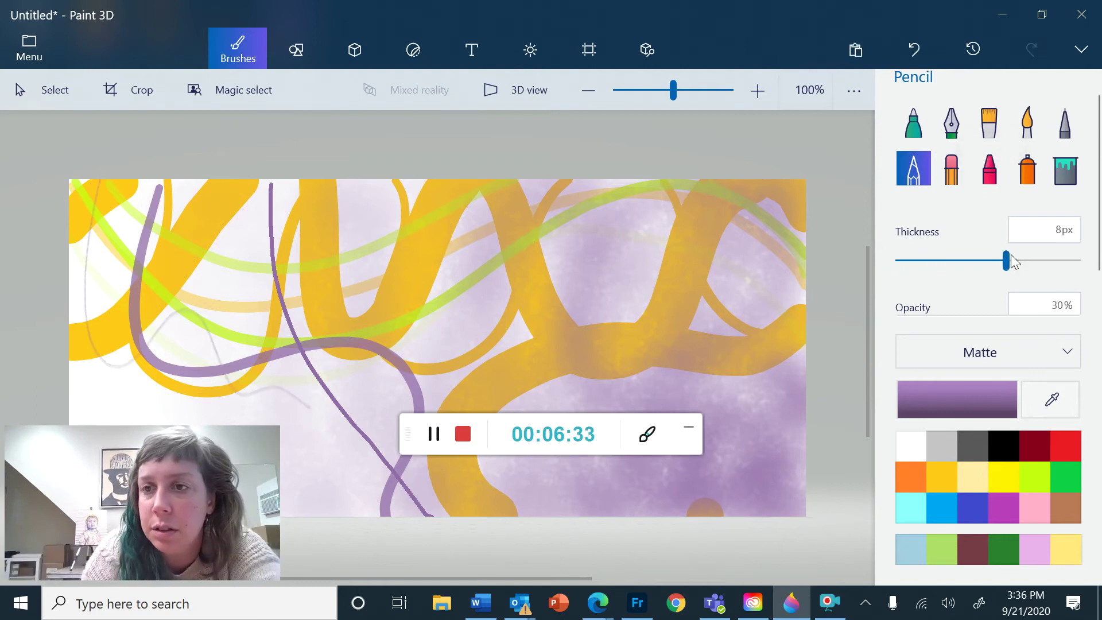
pyautogui.moveTo(1014, 259); pyautogui.dragTo(1041, 260)
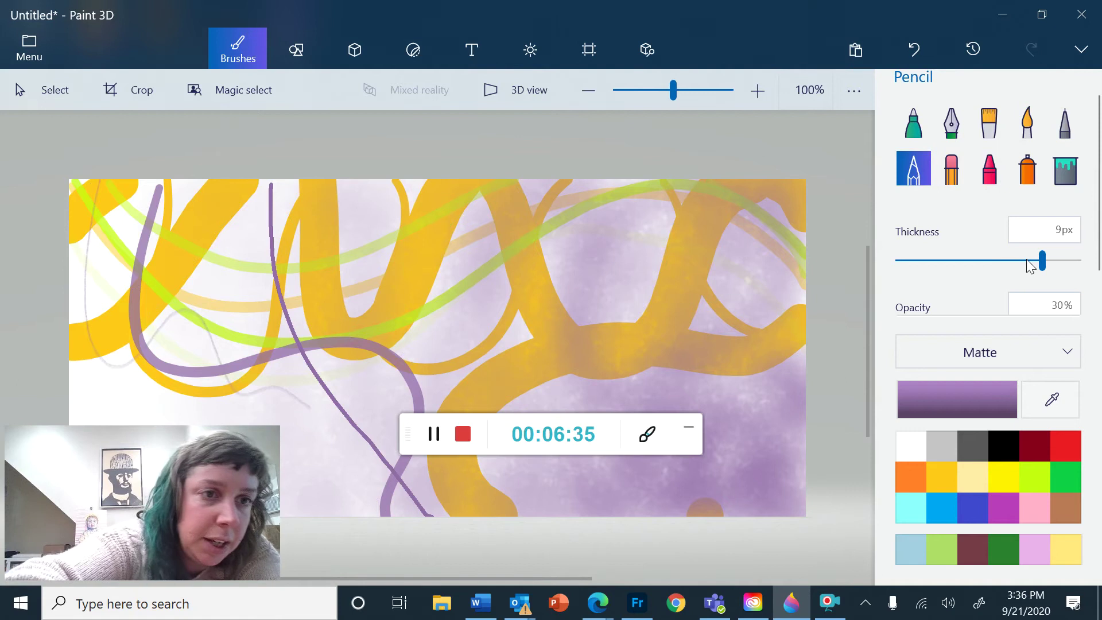
pyautogui.moveTo(152, 318)
pyautogui.mouseDown()
pyautogui.moveTo(212, 238)
pyautogui.moveTo(395, 429)
pyautogui.mouseUp()
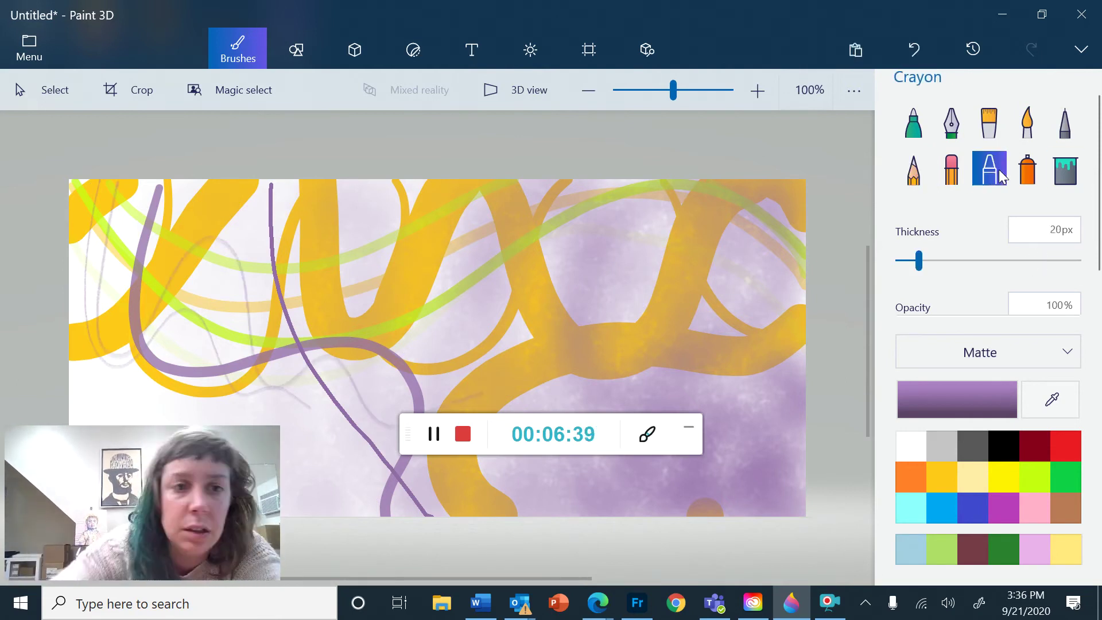
# Step: Add a dotted purple crayon squiggle and erase three diagonal white streaks at right
pyautogui.moveTo(184, 183)
pyautogui.mouseDown()
pyautogui.moveTo(188, 345)
pyautogui.moveTo(337, 184)
pyautogui.moveTo(332, 358)
pyautogui.moveTo(361, 414)
pyautogui.moveTo(460, 248)
pyautogui.moveTo(551, 353)
pyautogui.moveTo(576, 346)
pyautogui.mouseUp()
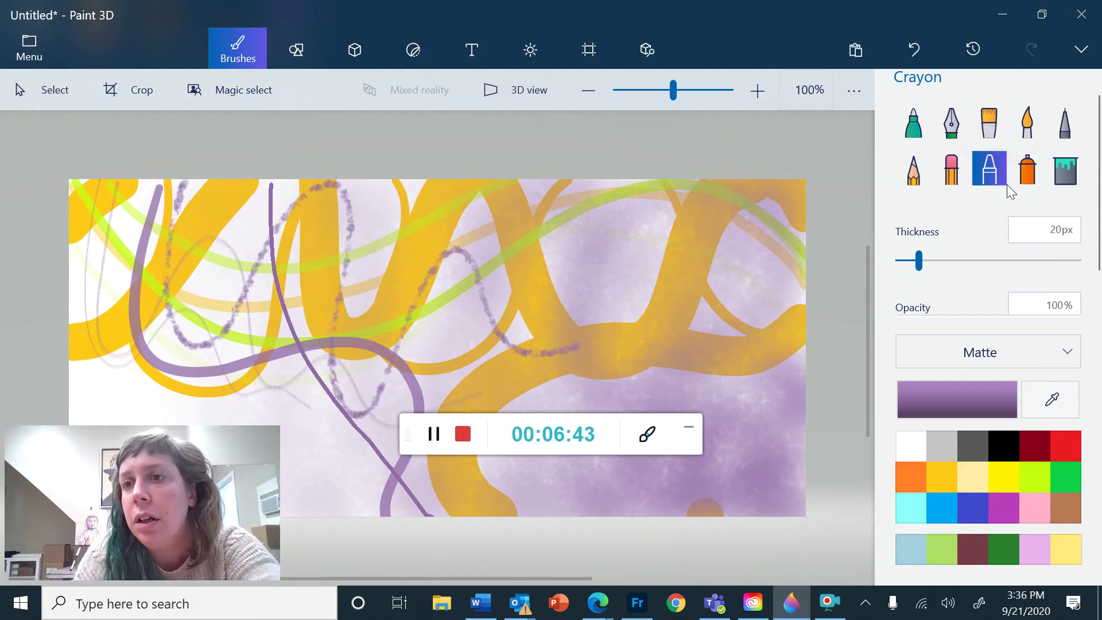
pyautogui.click(957, 178)
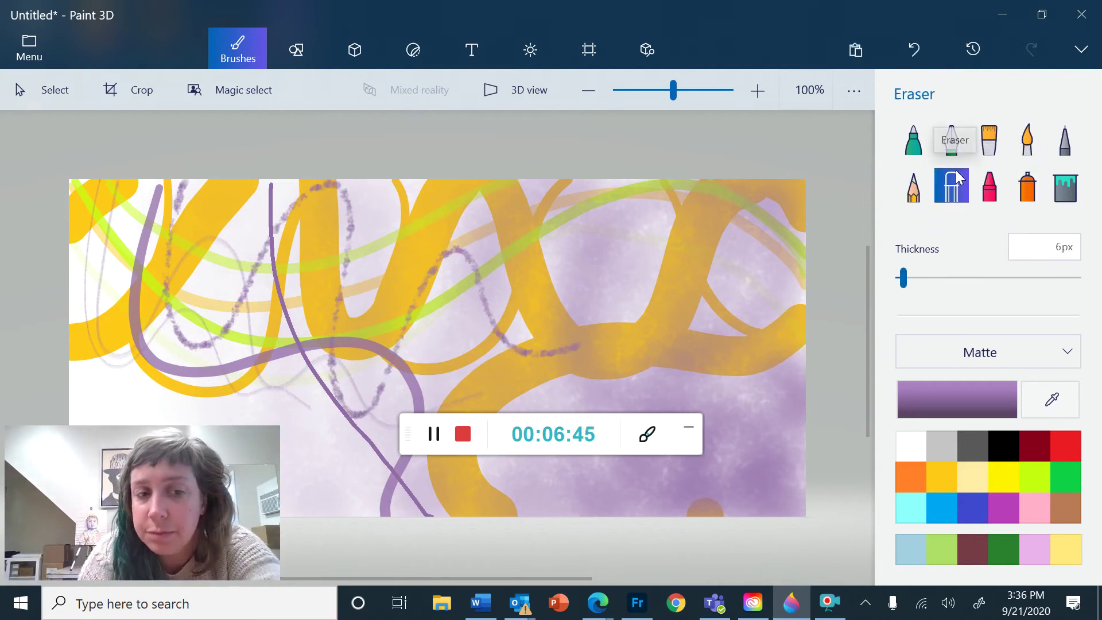
pyautogui.moveTo(666, 182)
pyautogui.mouseDown()
pyautogui.moveTo(493, 515)
pyautogui.moveTo(597, 350)
pyautogui.moveTo(533, 515)
pyautogui.mouseUp()
pyautogui.moveTo(736, 187); pyautogui.dragTo(578, 504)
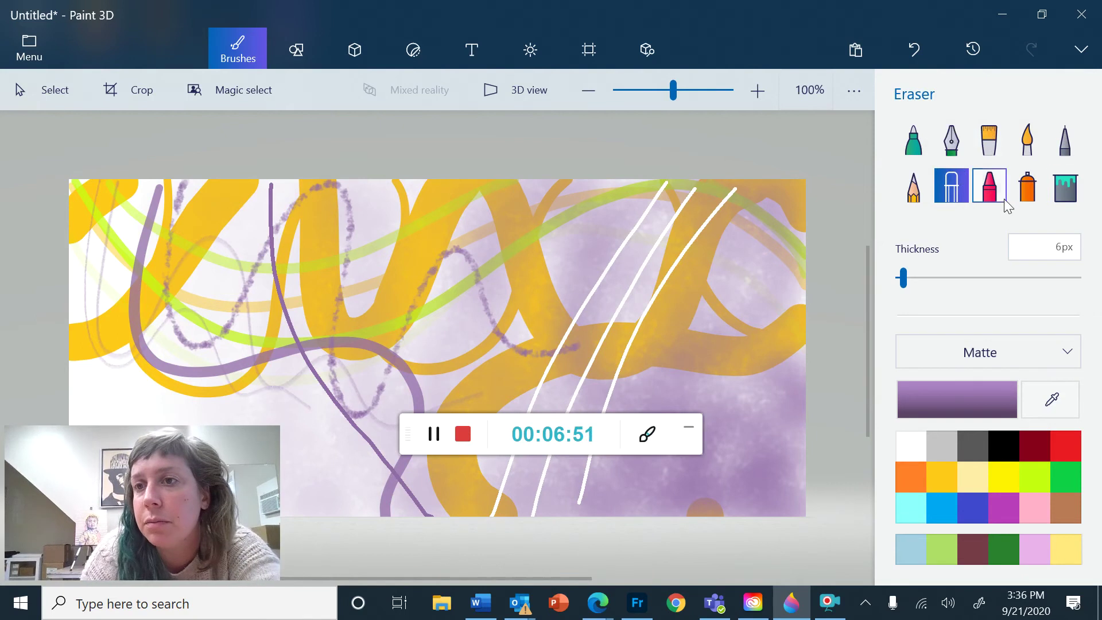
# Step: Choose the Spray can at 179px thickness, then pick the Fill bucket
pyautogui.click(1027, 186)
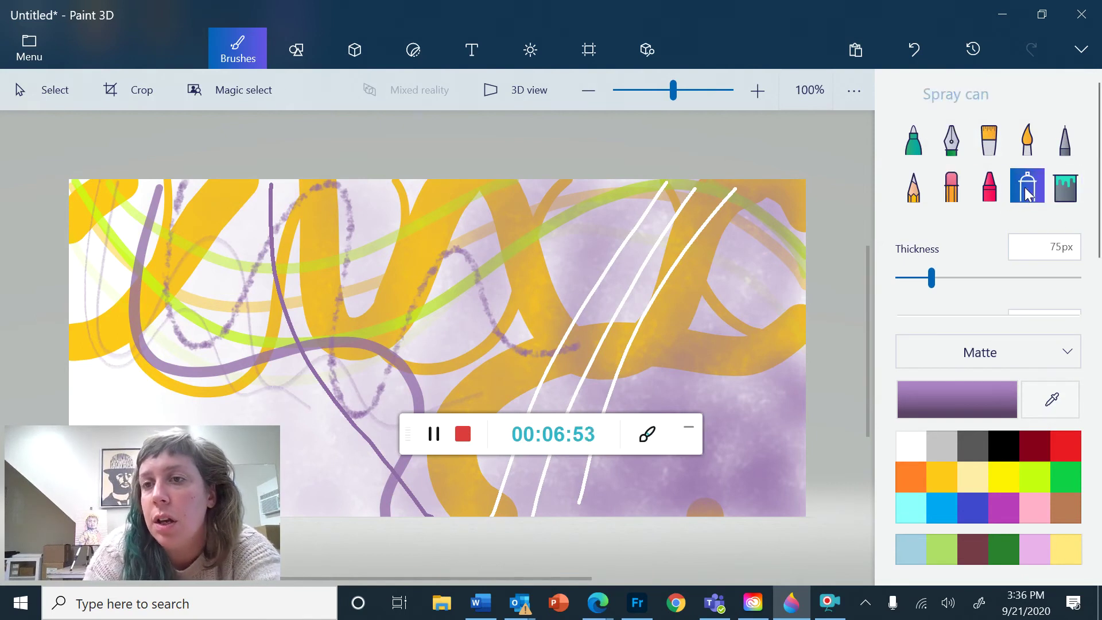
pyautogui.click(1025, 270)
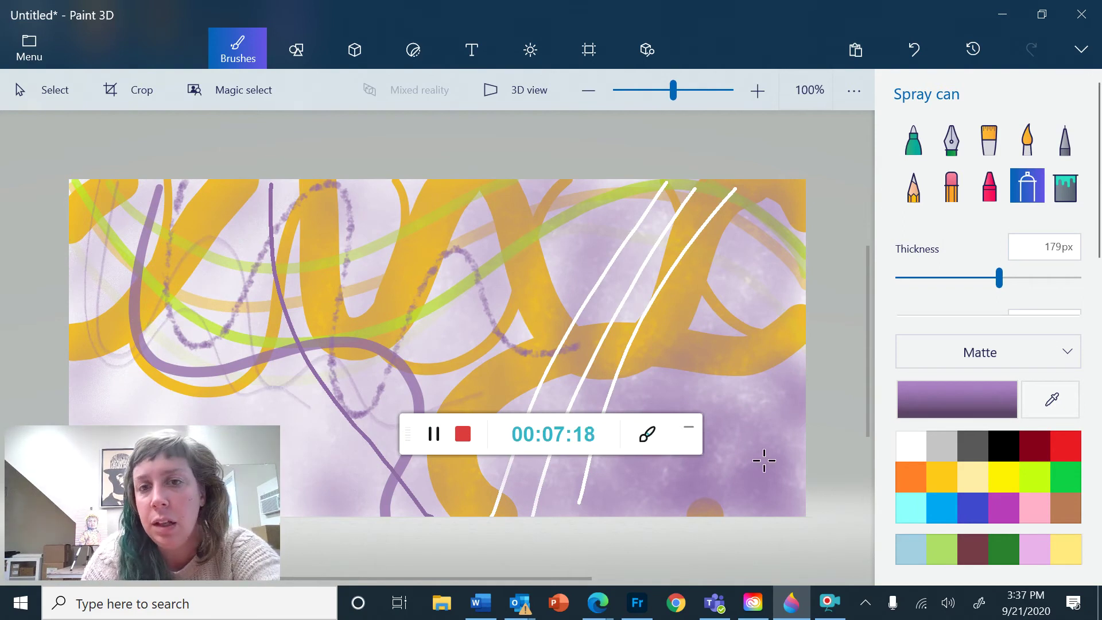
pyautogui.click(1070, 189)
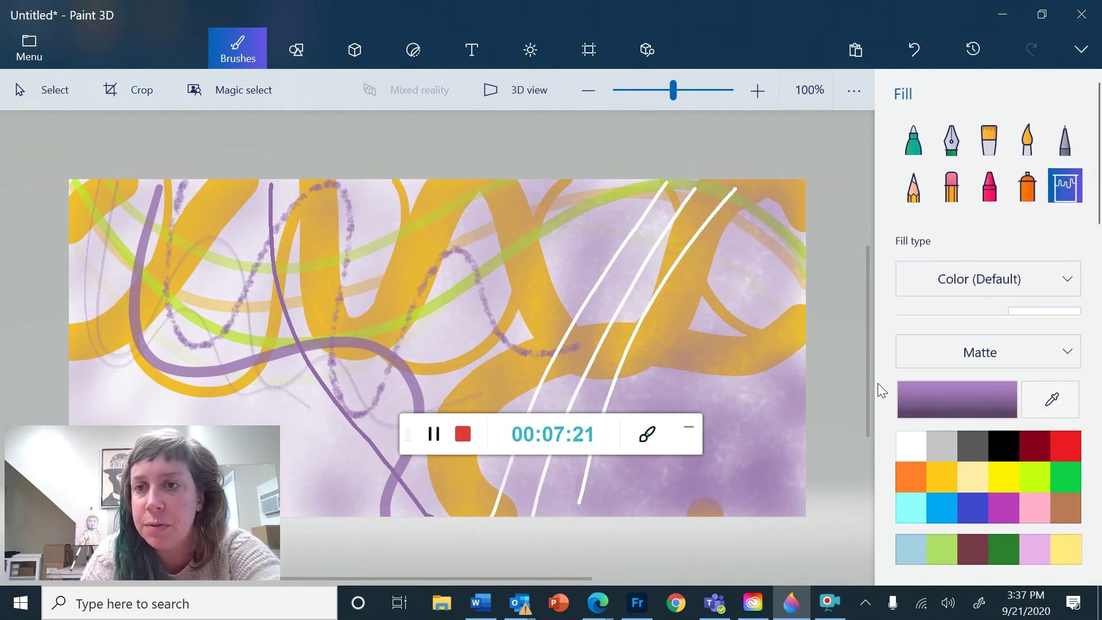
# Step: Fill the right-hand and lower-left lavender areas with purple
pyautogui.scroll(-2, 1074, 264)
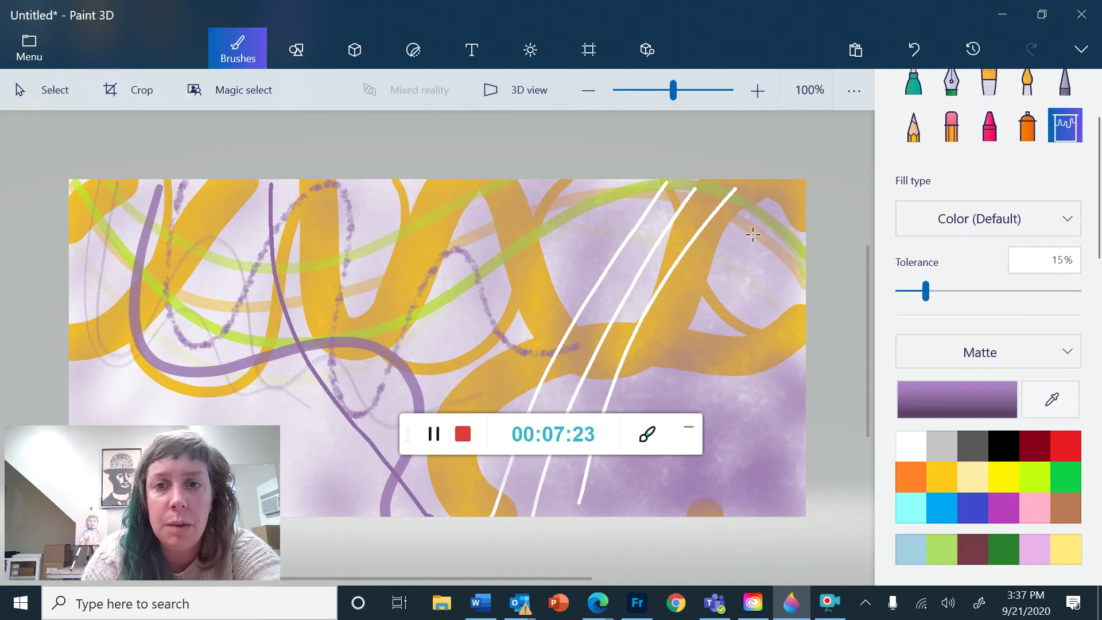
pyautogui.click(770, 285)
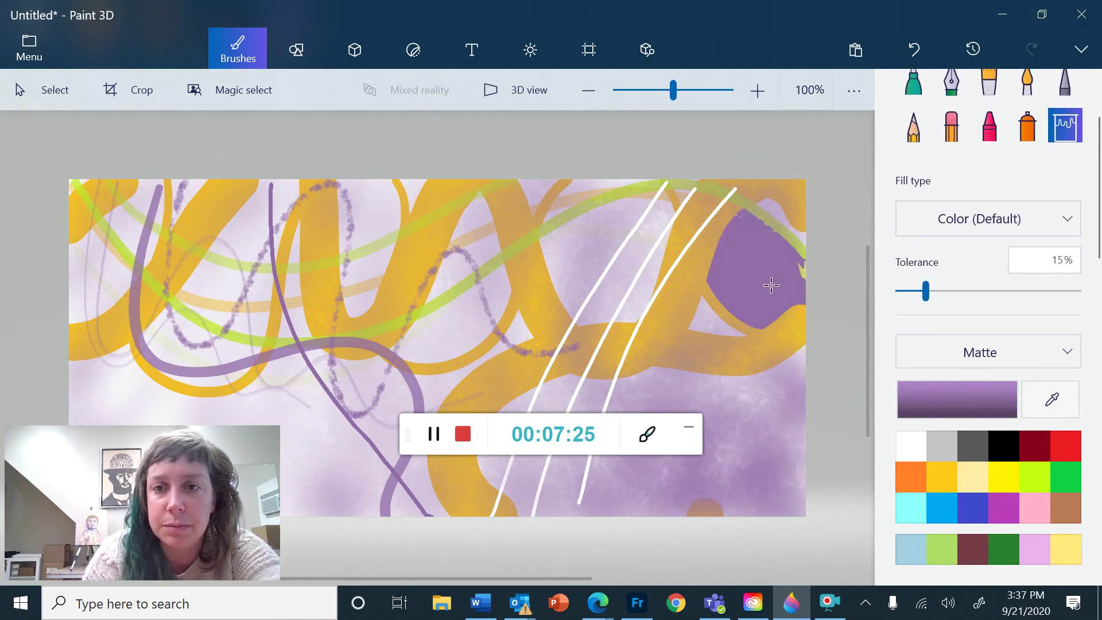
pyautogui.click(343, 492)
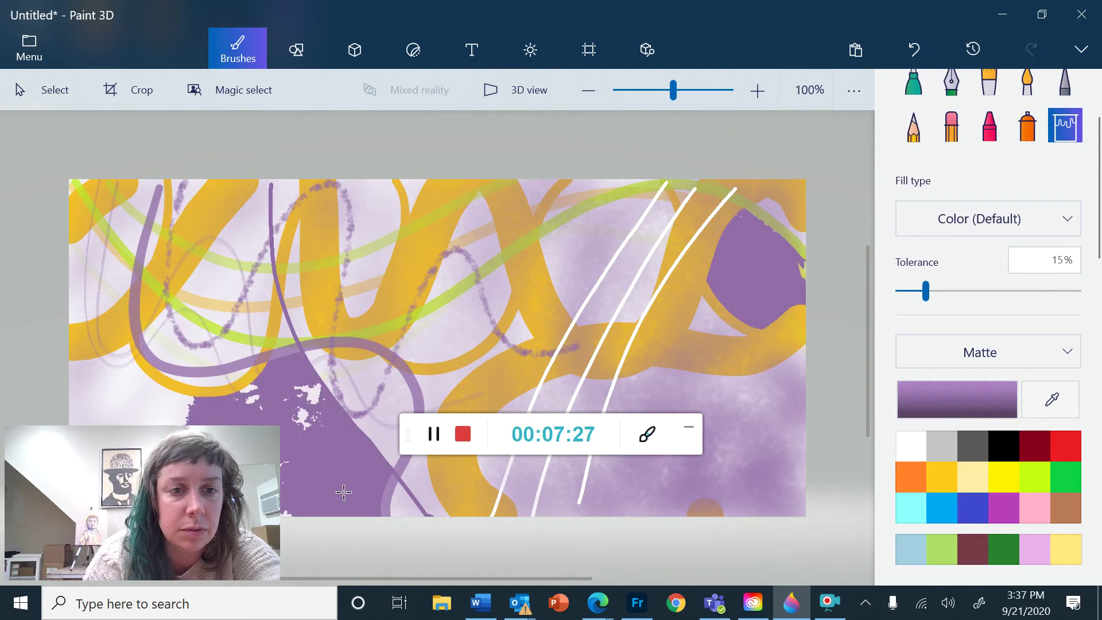
pyautogui.click(99, 392)
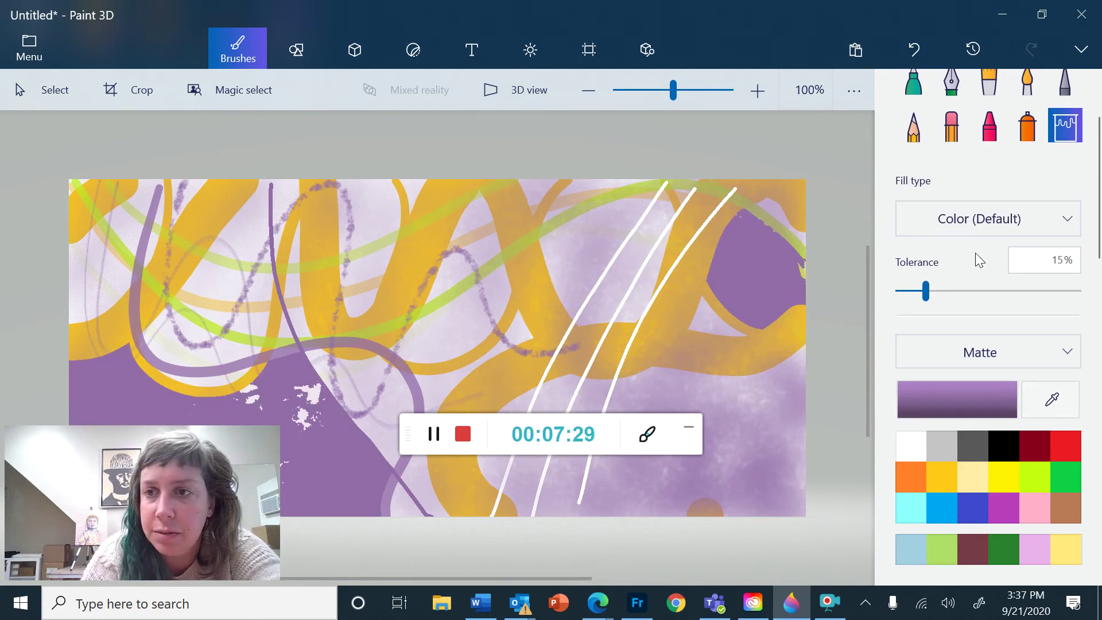
# Step: Try purple fills at 64% and then 46% tolerance, undoing each whole-canvas flood
pyautogui.scroll(-2, 975, 253)
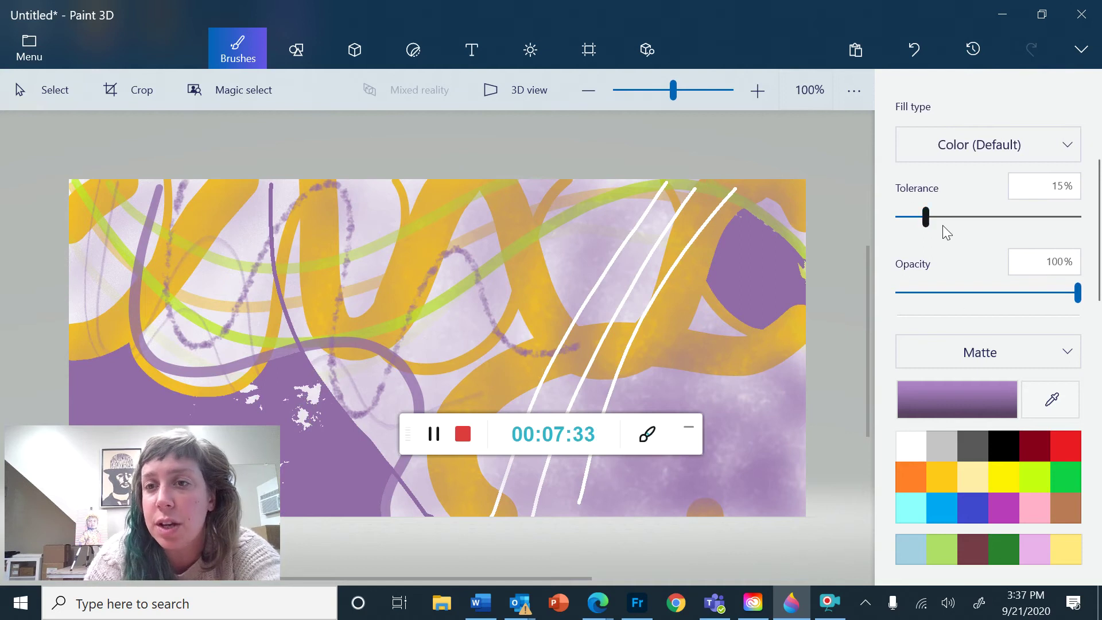
pyautogui.moveTo(925, 217); pyautogui.dragTo(948, 222)
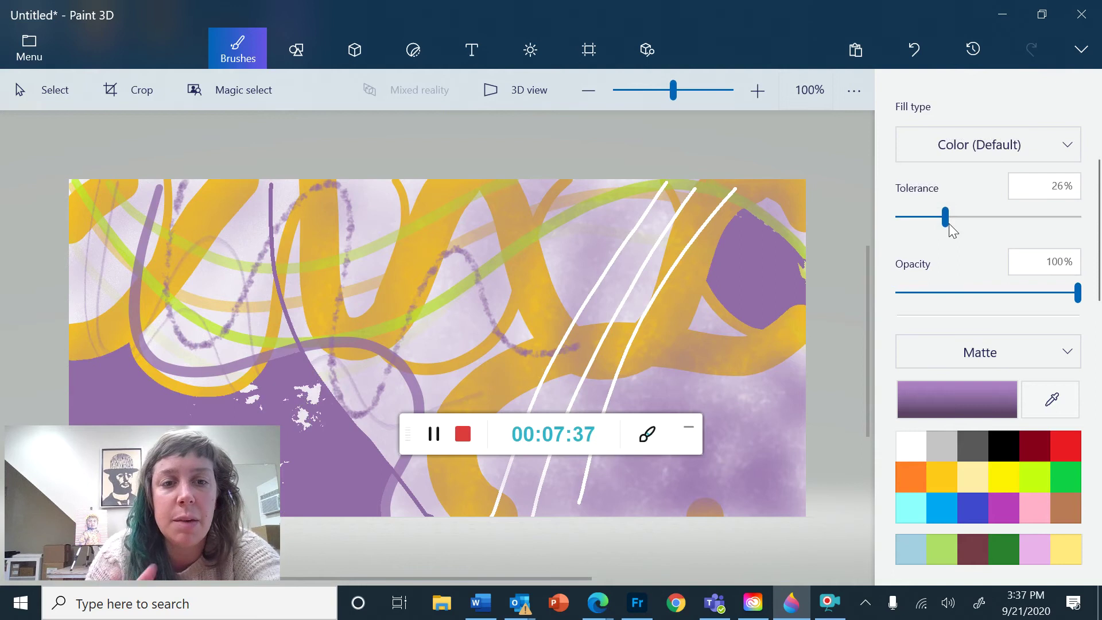
pyautogui.moveTo(953, 228); pyautogui.dragTo(1015, 225)
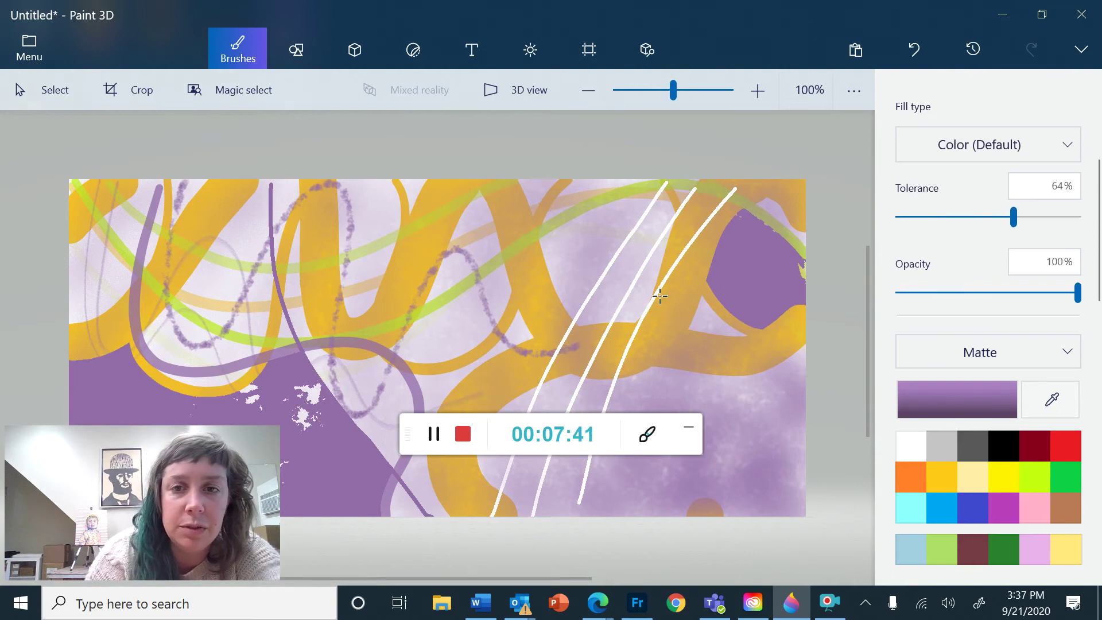
pyautogui.click(587, 248)
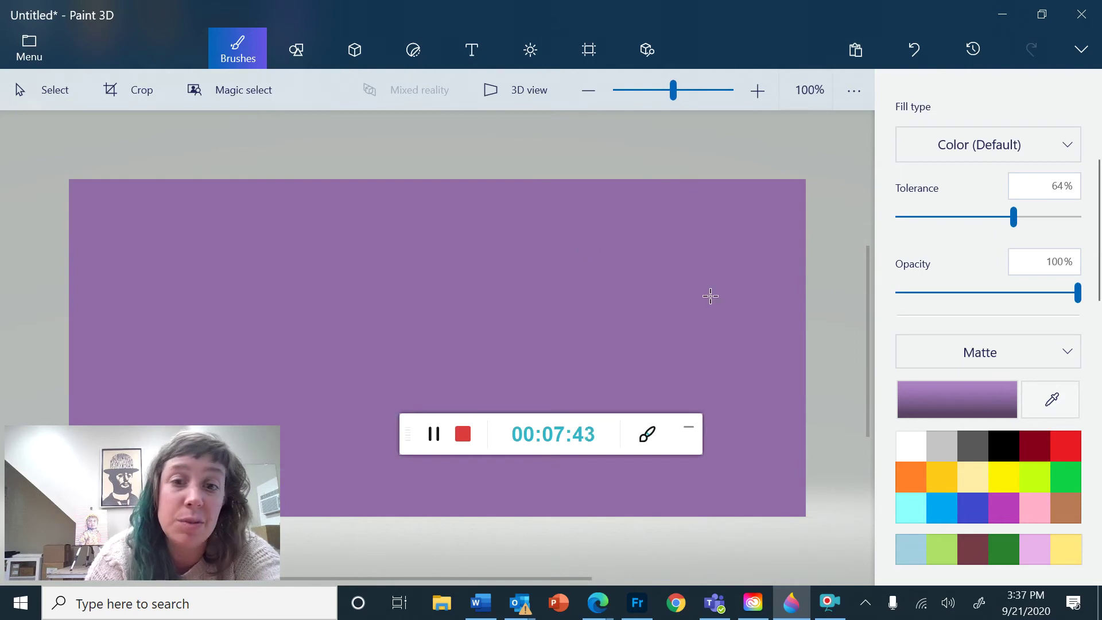
pyautogui.click(913, 50)
pyautogui.click(985, 217)
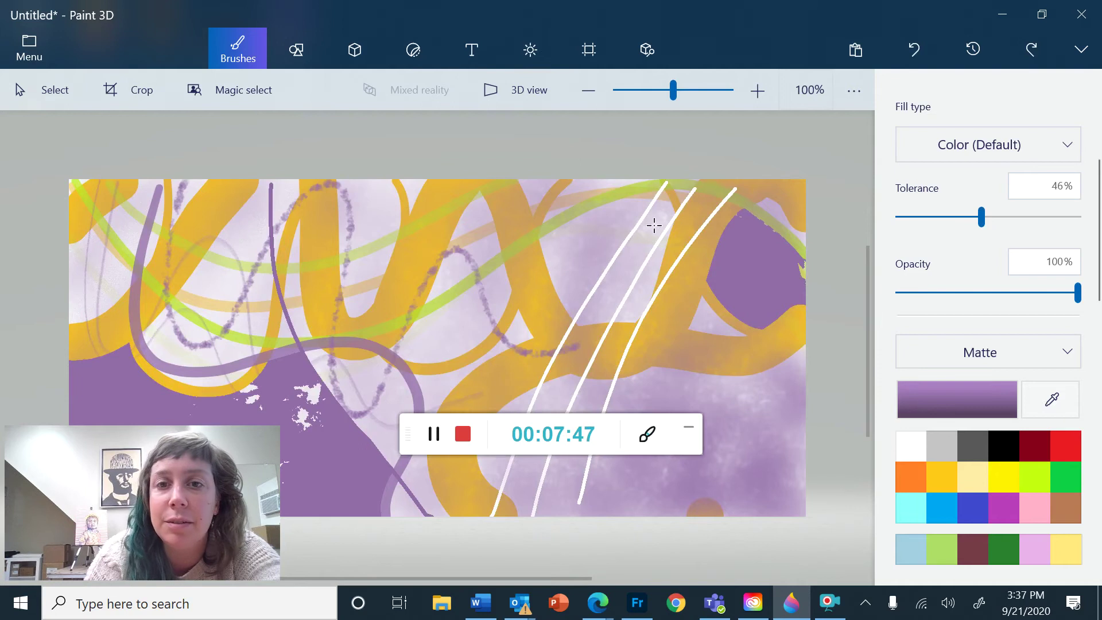
pyautogui.click(594, 229)
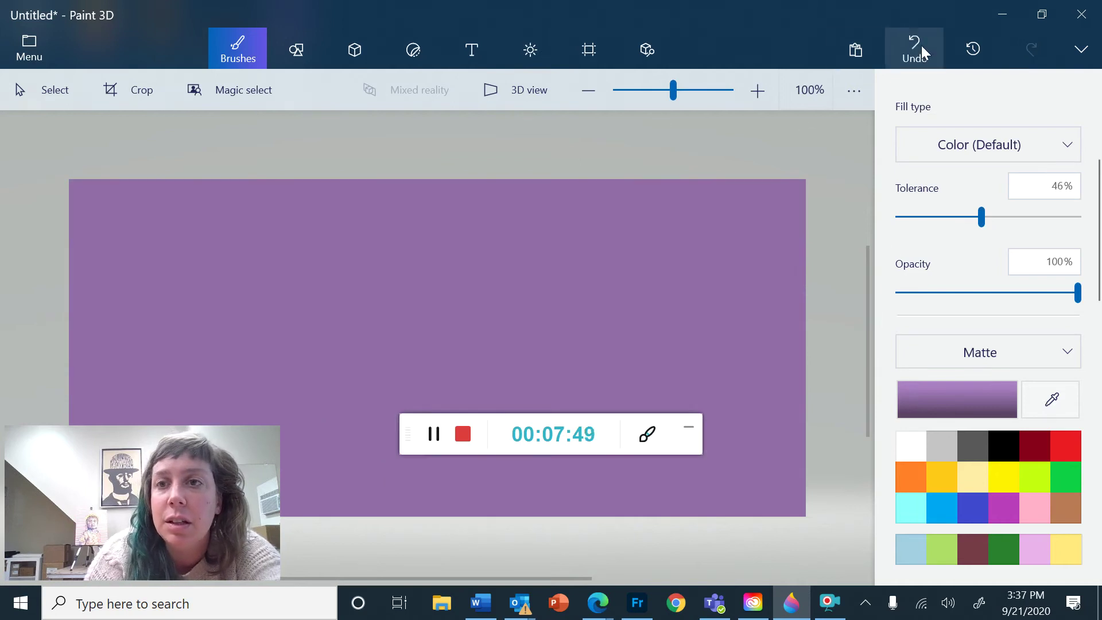
pyautogui.click(913, 49)
# Step: Retry the upper fill at 21% and about 12% tolerance, undoing each oversized result
pyautogui.click(937, 217)
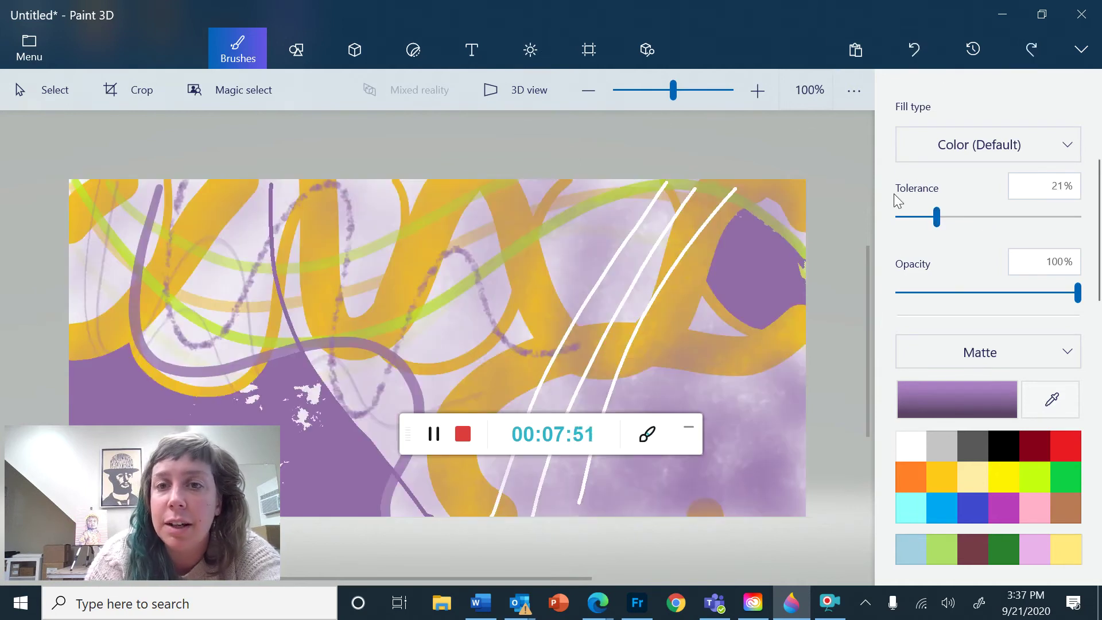
pyautogui.click(617, 231)
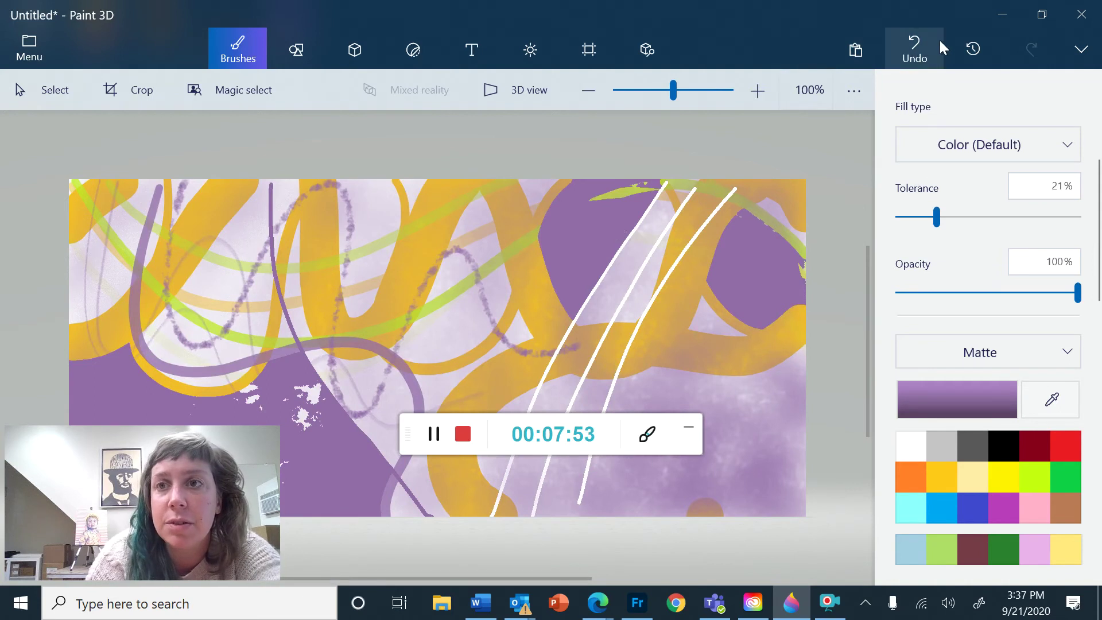
pyautogui.click(919, 45)
pyautogui.click(920, 218)
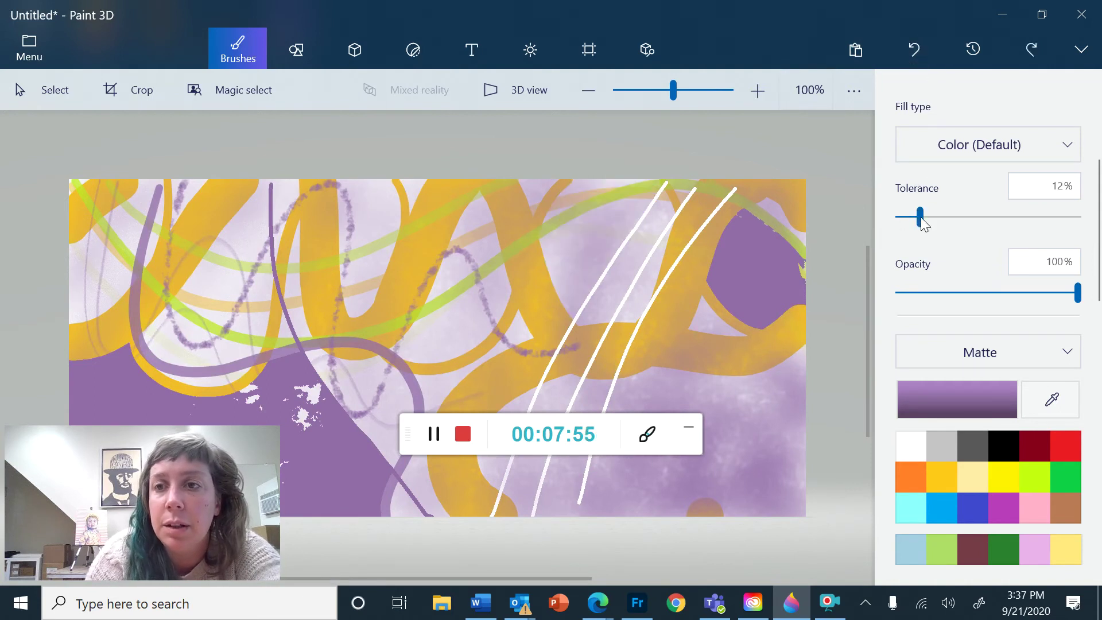
pyautogui.click(581, 256)
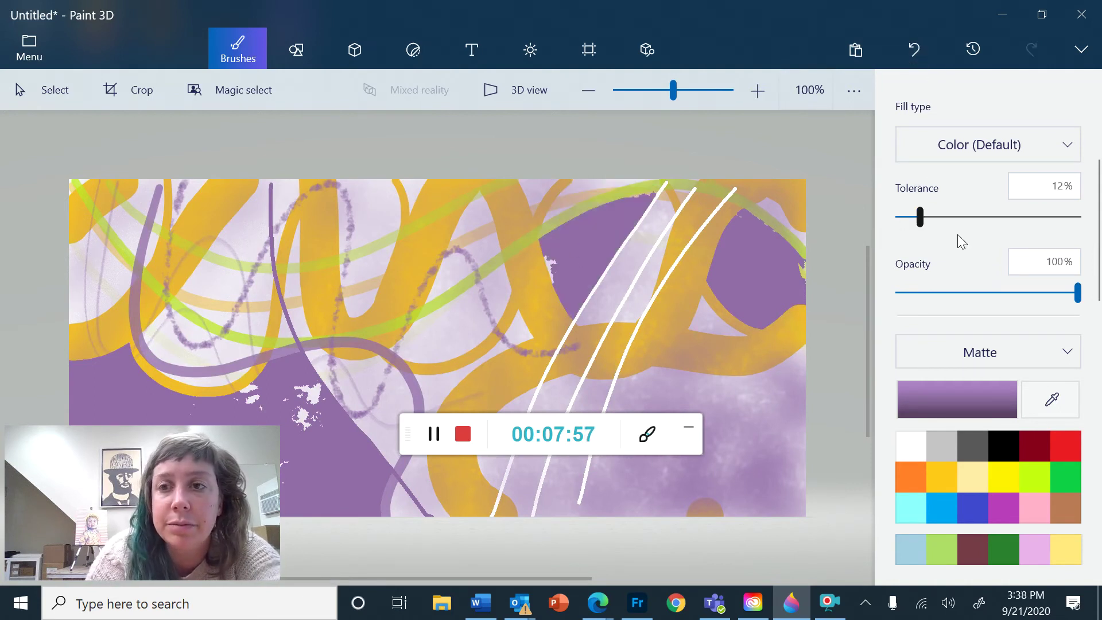
pyautogui.click(914, 49)
# Step: Fill the upper-centre region, white specks and translucent strokes purple, then undo the strokes
pyautogui.click(612, 243)
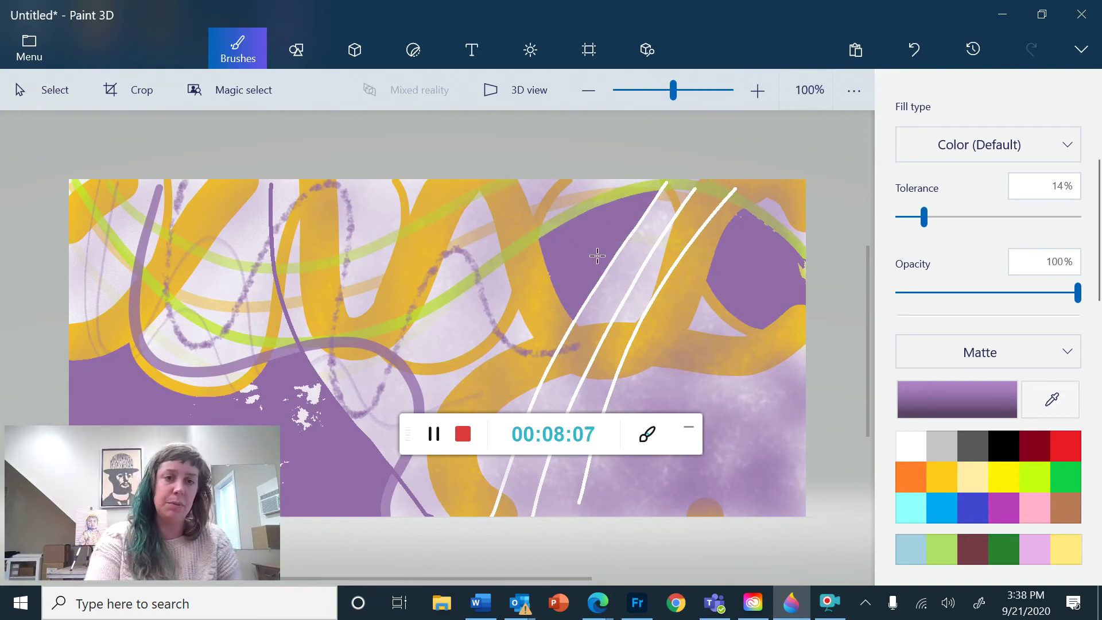
pyautogui.click(310, 391)
pyautogui.click(303, 414)
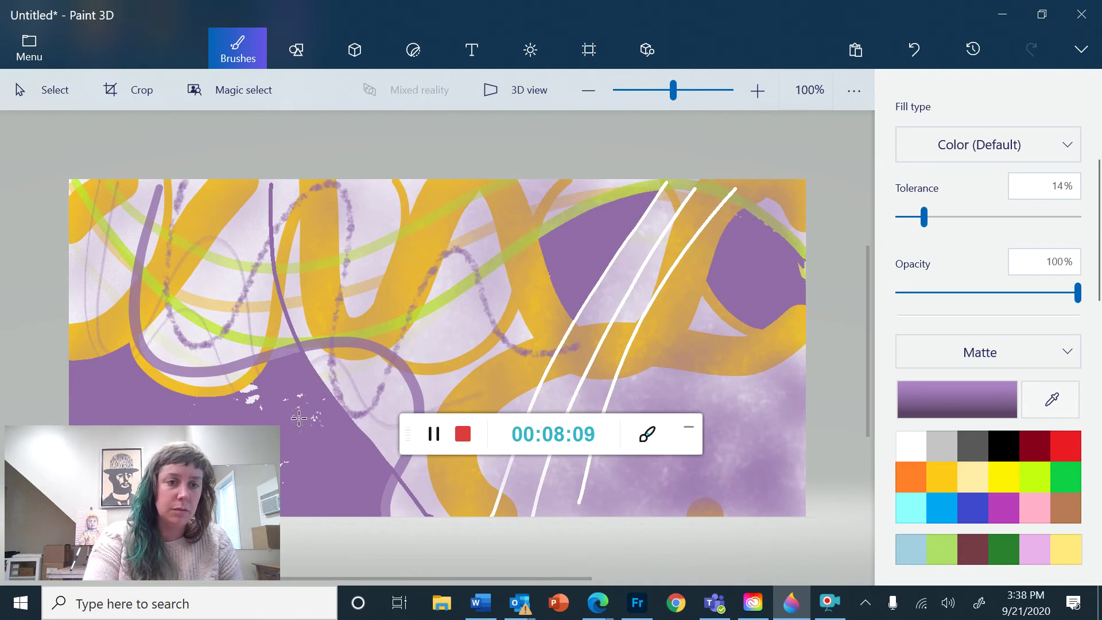
pyautogui.click(251, 368)
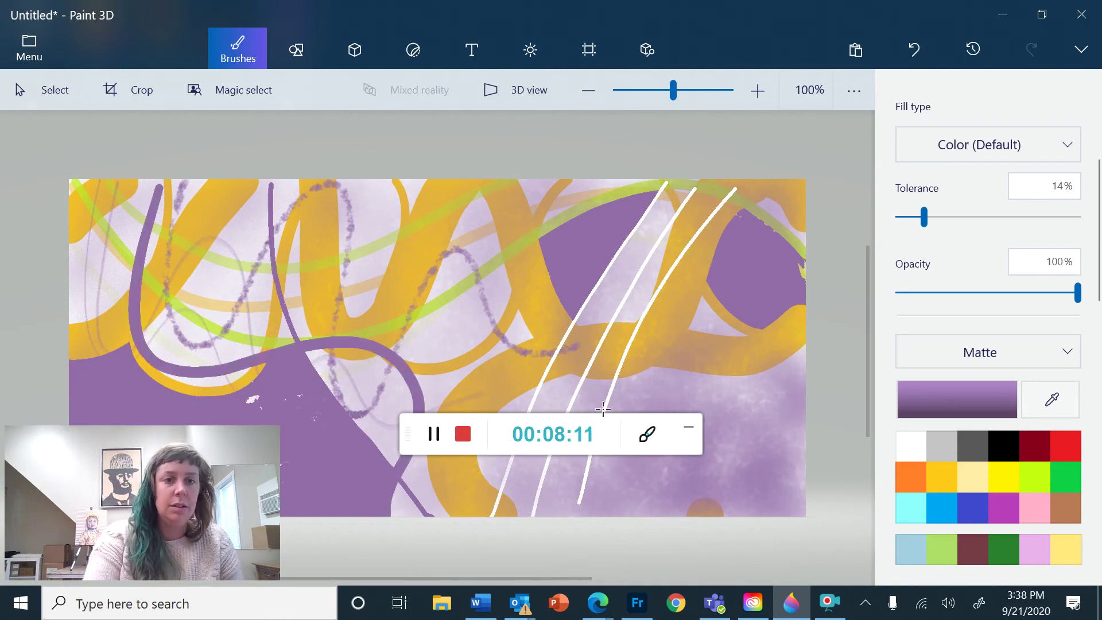
pyautogui.click(914, 48)
# Step: Undo ten edits, removing fills, white and dotted strokes, then bring up 2D shapes
pyautogui.click(913, 48)
pyautogui.click(914, 48)
pyautogui.click(913, 48)
pyautogui.click(913, 48)
pyautogui.click(913, 48)
pyautogui.click(913, 48)
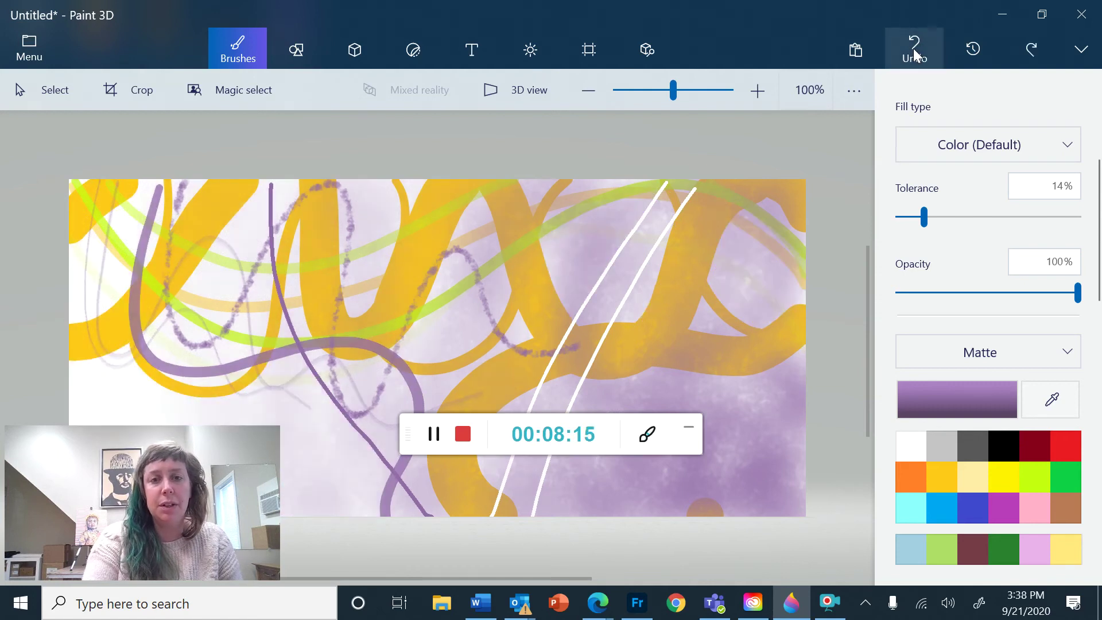
pyautogui.click(913, 48)
pyautogui.click(914, 48)
pyautogui.click(913, 48)
pyautogui.click(914, 49)
pyautogui.click(914, 48)
pyautogui.click(913, 49)
pyautogui.click(913, 49)
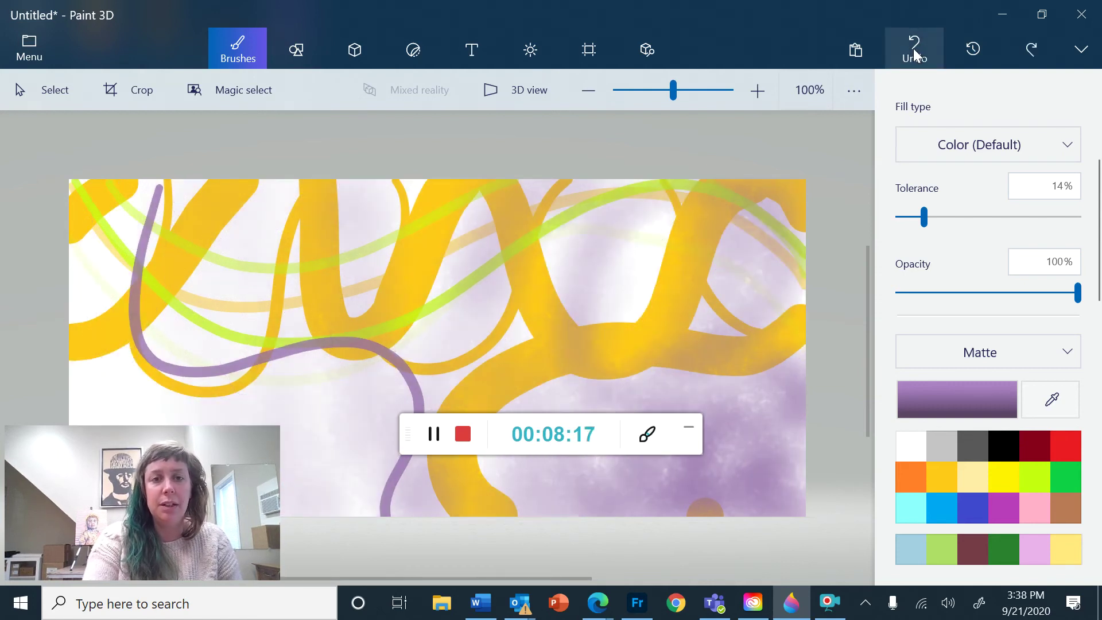
pyautogui.click(914, 49)
pyautogui.click(913, 48)
pyautogui.click(914, 48)
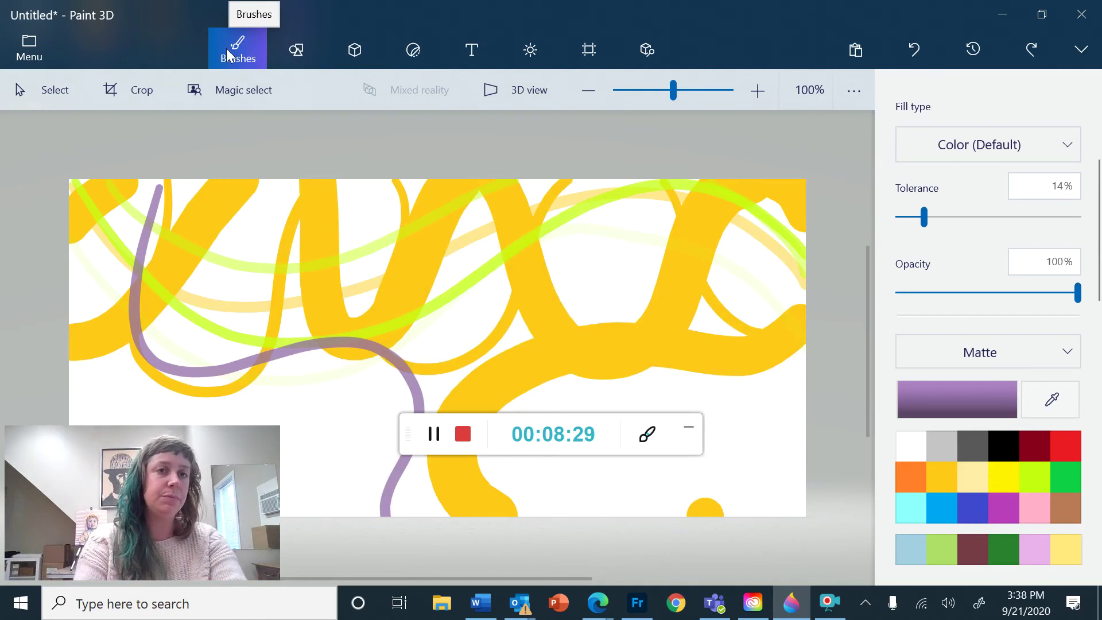
pyautogui.click(304, 53)
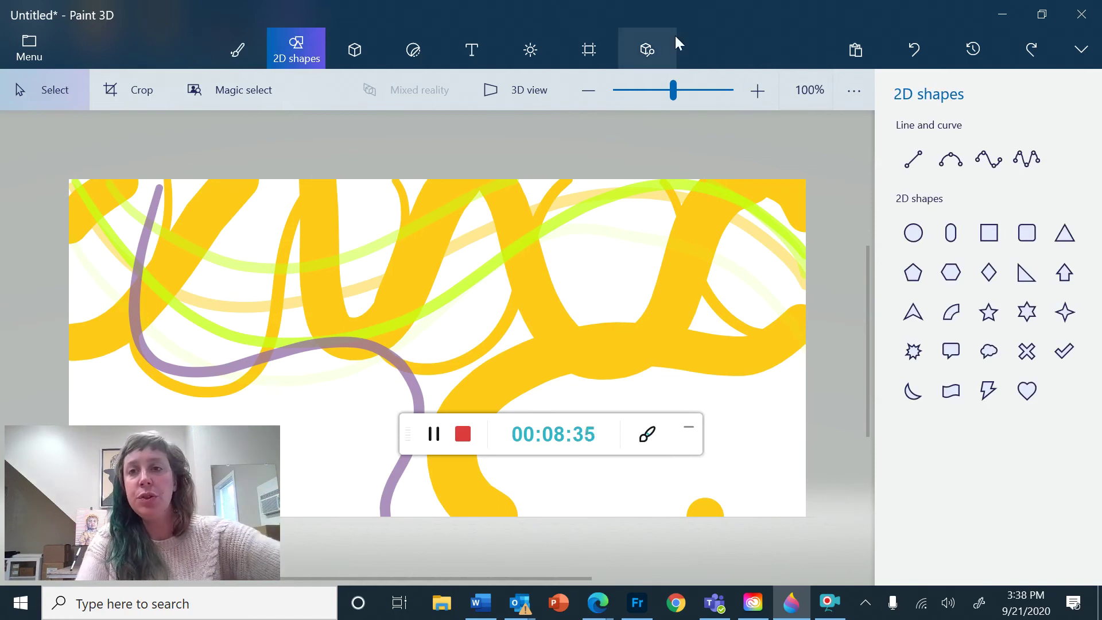
# Step: Draw a four-point star on the right, then reposition, enlarge and tilt it
pyautogui.click(961, 166)
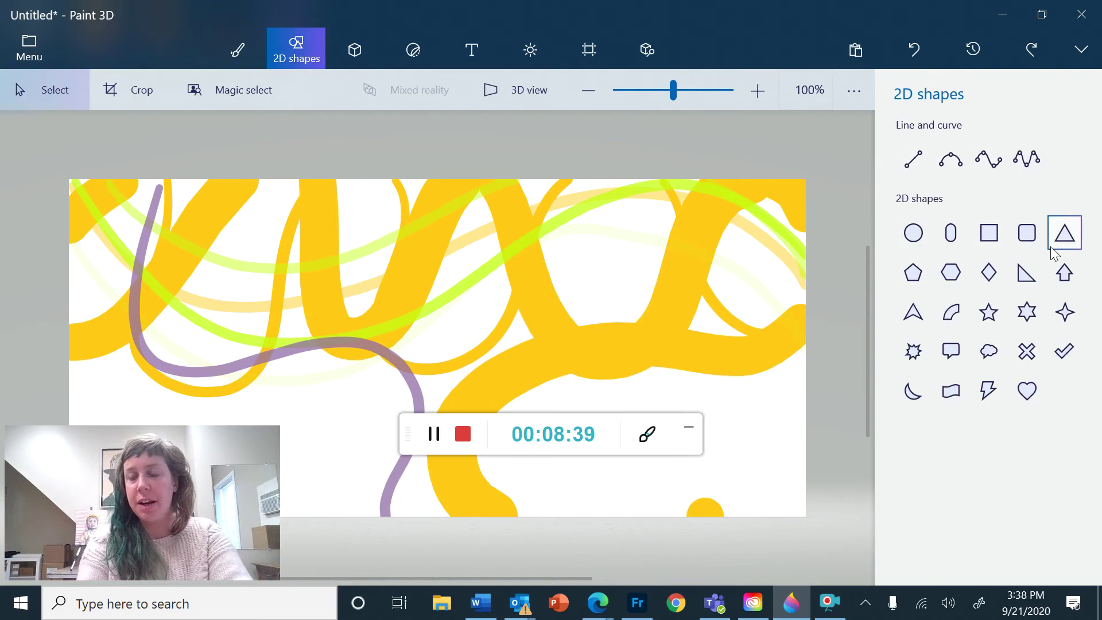
pyautogui.click(1065, 314)
pyautogui.moveTo(591, 232); pyautogui.dragTo(792, 462)
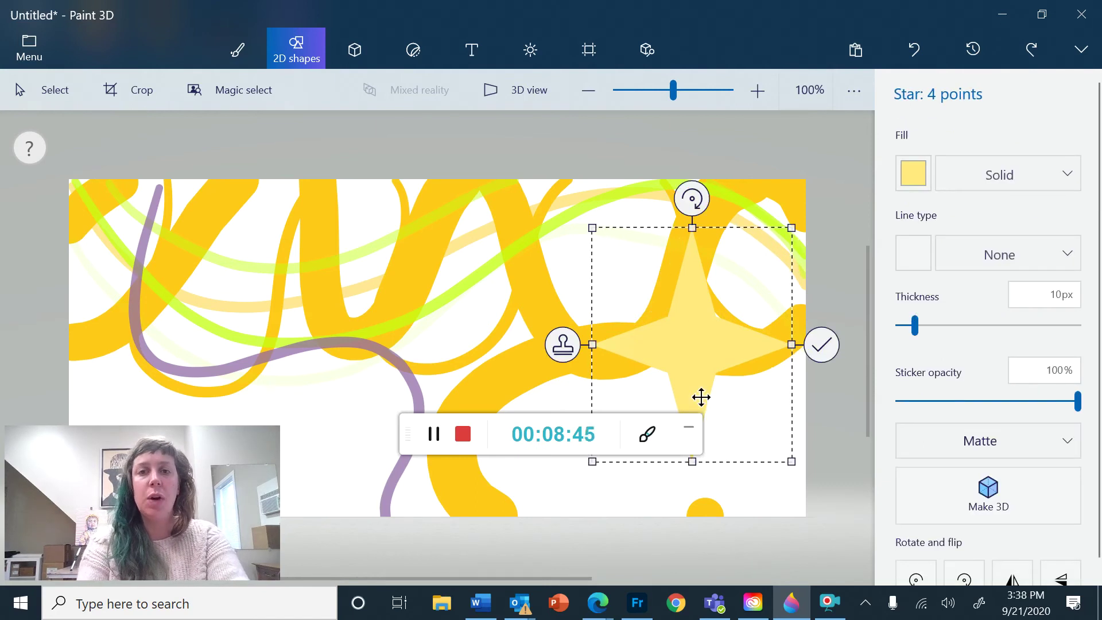
pyautogui.moveTo(696, 367); pyautogui.dragTo(630, 337)
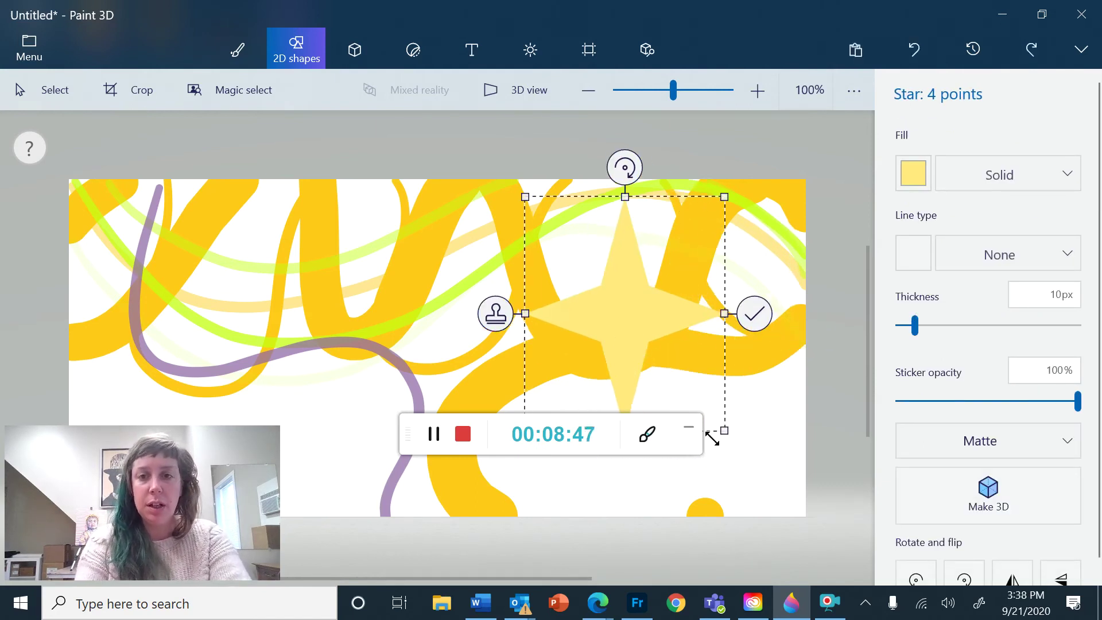
pyautogui.moveTo(724, 431); pyautogui.dragTo(828, 508)
pyautogui.moveTo(677, 168); pyautogui.dragTo(775, 196)
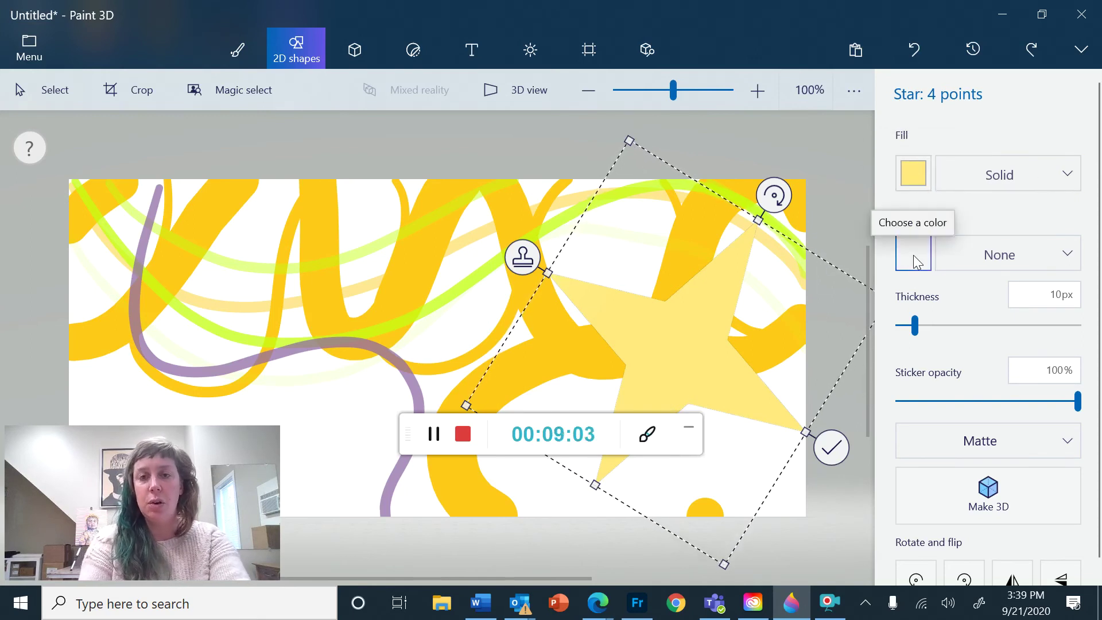
pyautogui.click(973, 258)
# Step: Give the star a solid 2px outline at 62% opacity and nudge it slightly
pyautogui.click(999, 286)
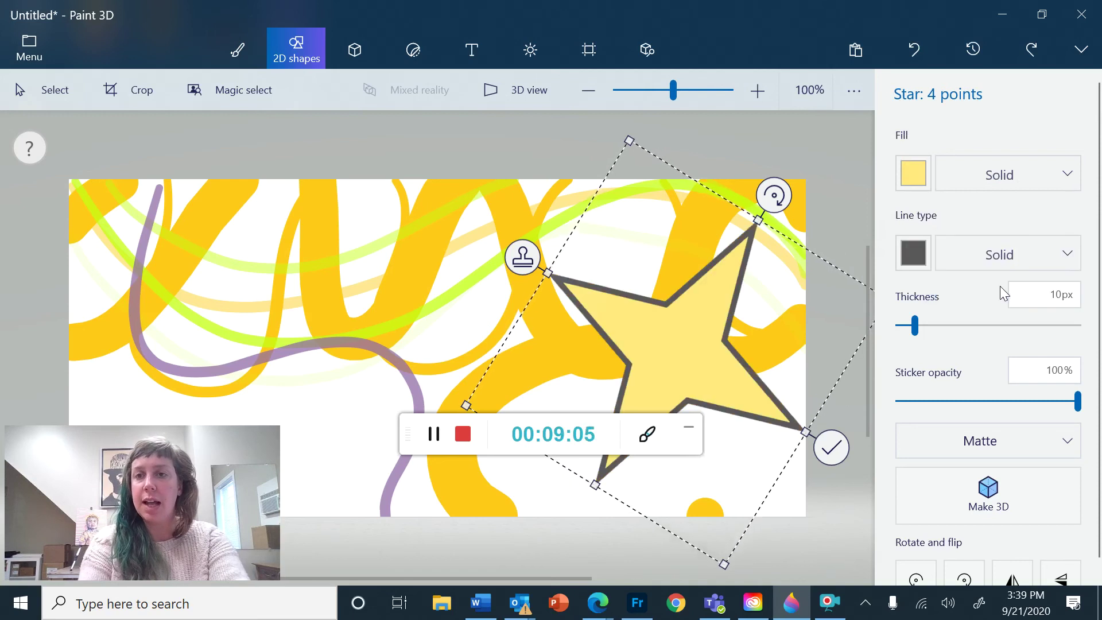
pyautogui.moveTo(916, 327); pyautogui.dragTo(898, 312)
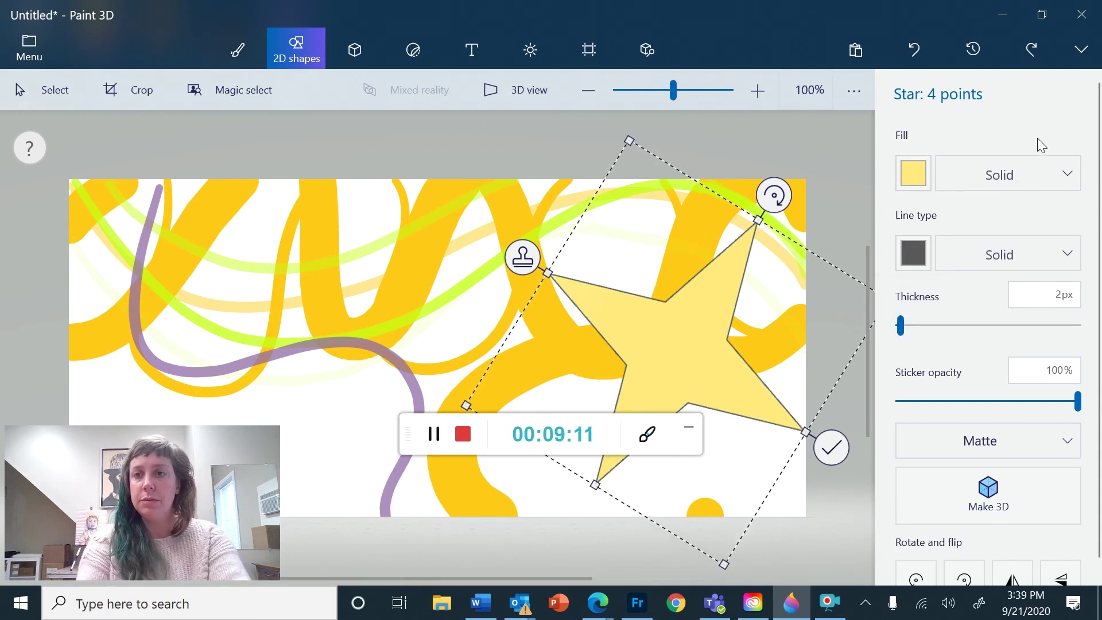
pyautogui.moveTo(1077, 400); pyautogui.dragTo(1008, 402)
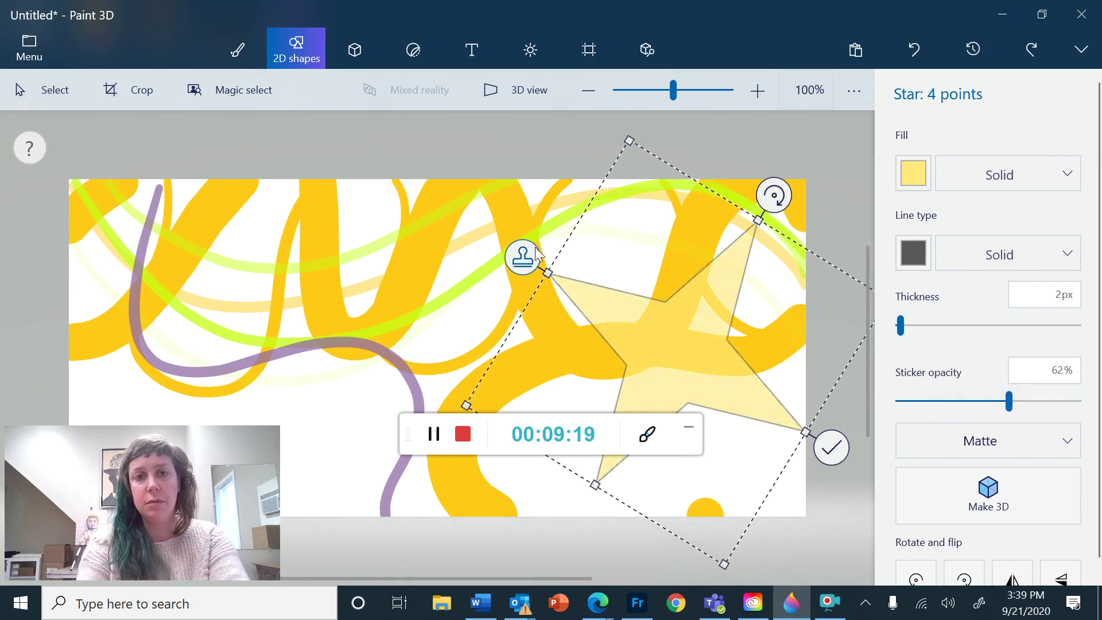
pyautogui.moveTo(574, 278); pyautogui.dragTo(582, 287)
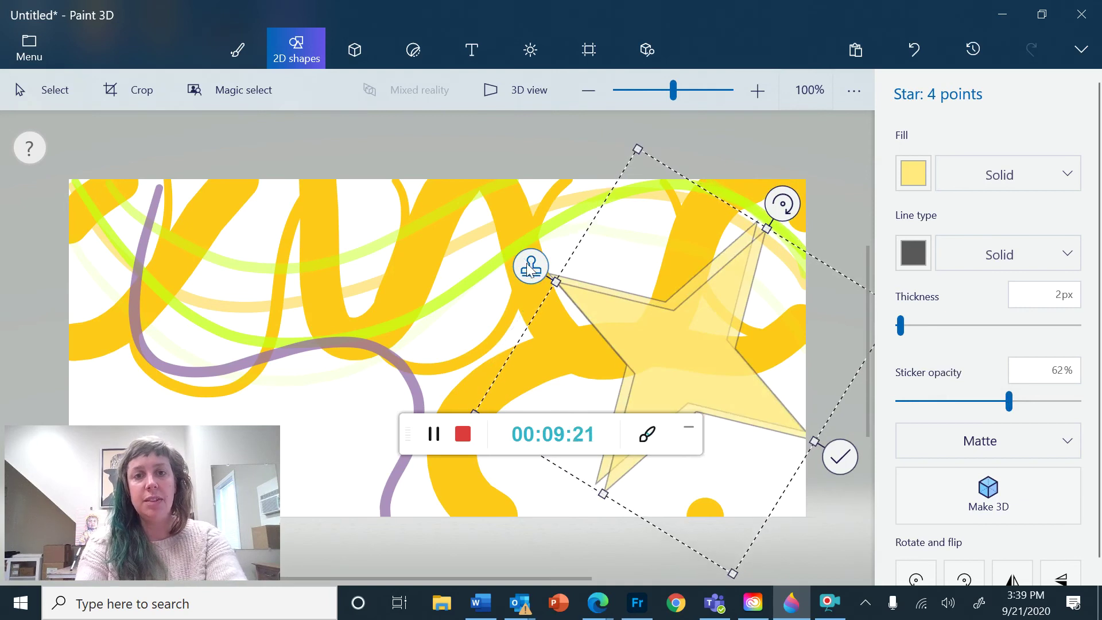
# Step: Move the star left and stamp additional star copies onto the drawing
pyautogui.moveTo(671, 354); pyautogui.dragTo(272, 273)
pyautogui.click(310, 229)
pyautogui.click(442, 323)
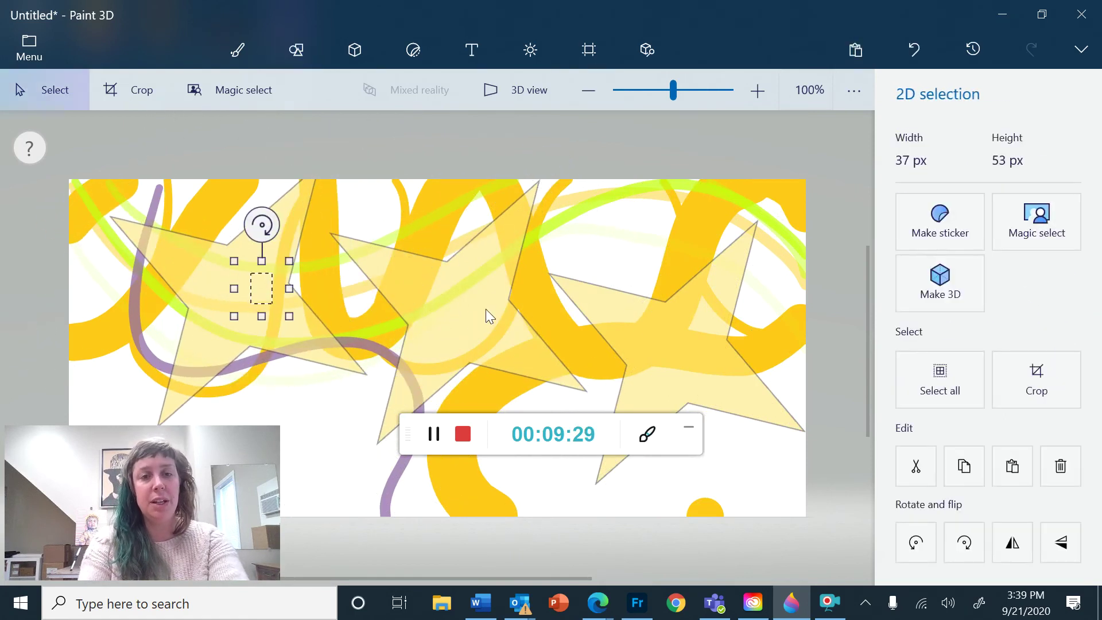
pyautogui.click(485, 308)
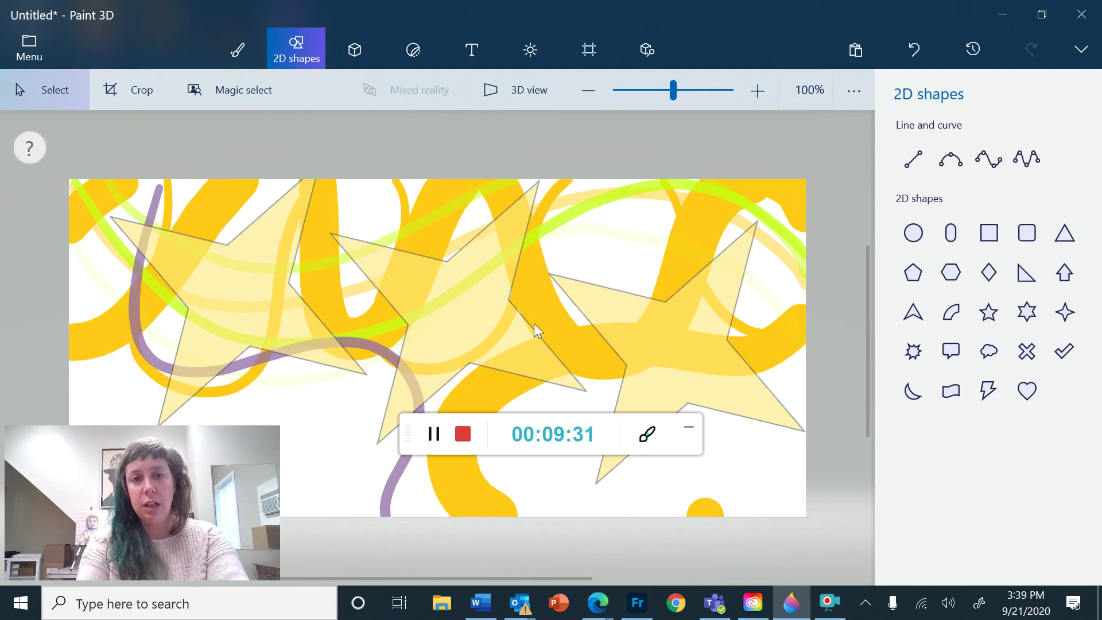
pyautogui.moveTo(674, 307); pyautogui.dragTo(442, 304)
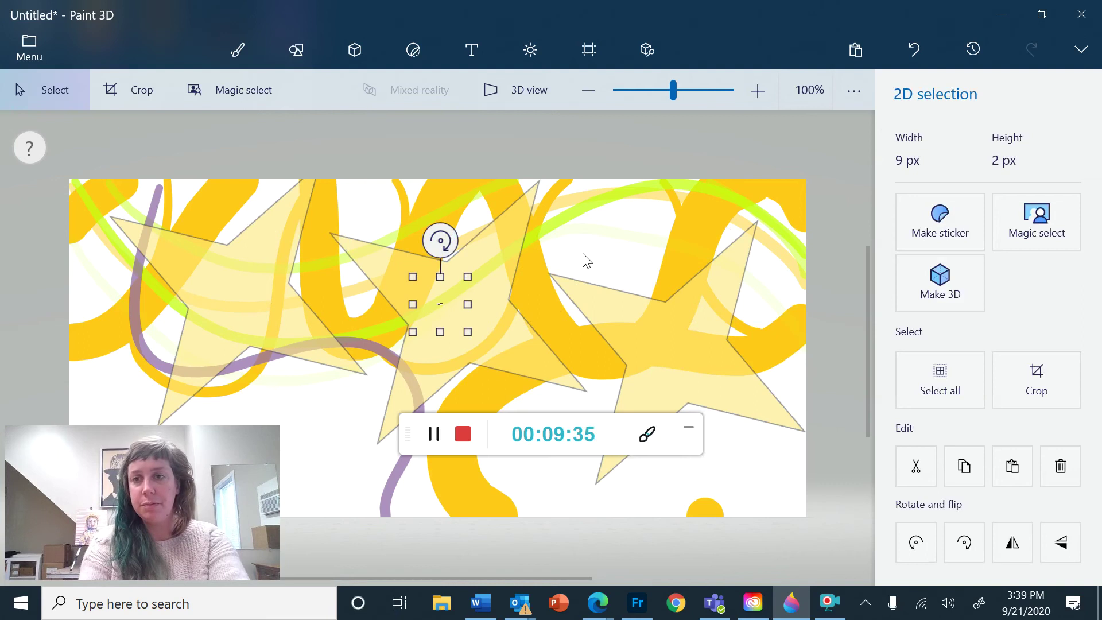
# Step: Undo the stray selection and each of the three stars
pyautogui.click(913, 55)
pyautogui.click(914, 60)
pyautogui.click(914, 60)
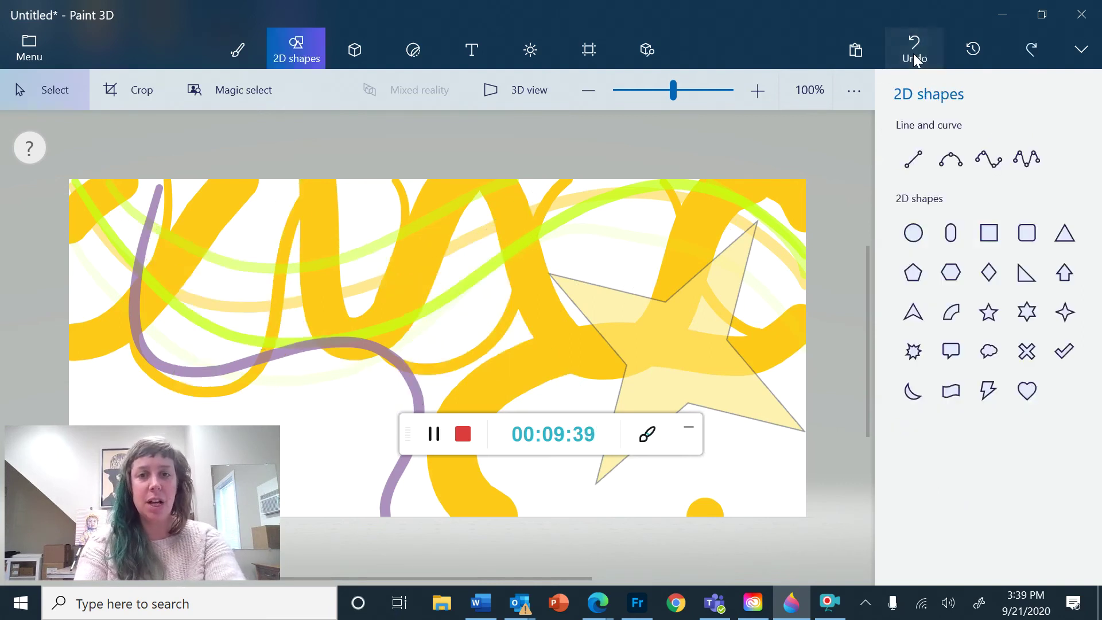
pyautogui.click(914, 60)
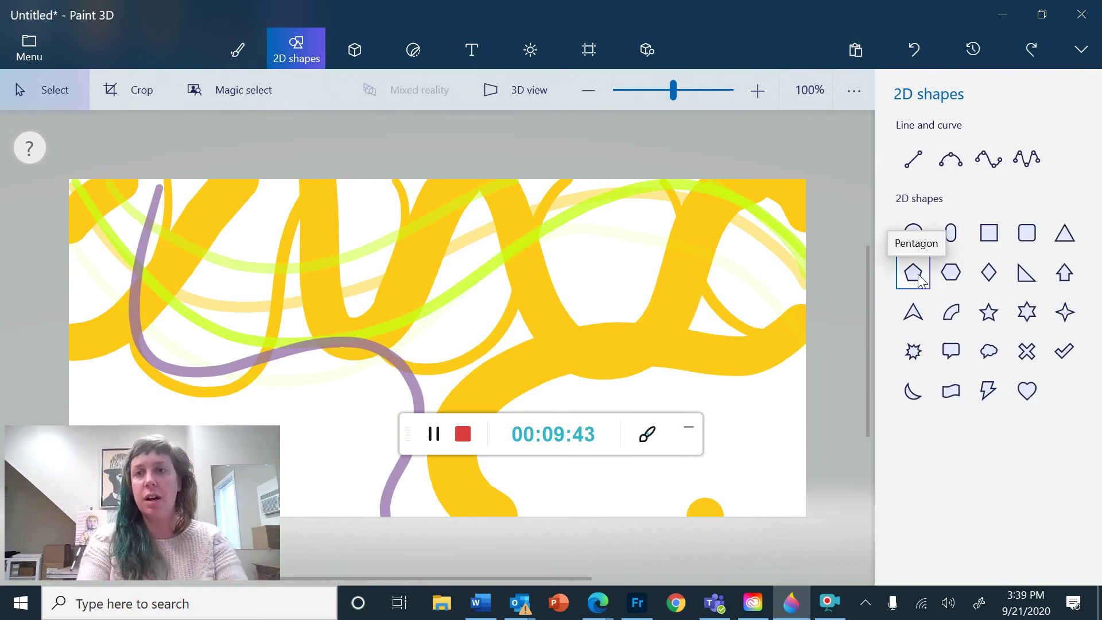
pyautogui.click(961, 314)
# Step: Draw a large lower-right arc filled pink, no outline, 67% opacity, and commit it
pyautogui.moveTo(799, 296); pyautogui.dragTo(506, 547)
pyautogui.moveTo(650, 354); pyautogui.dragTo(666, 341)
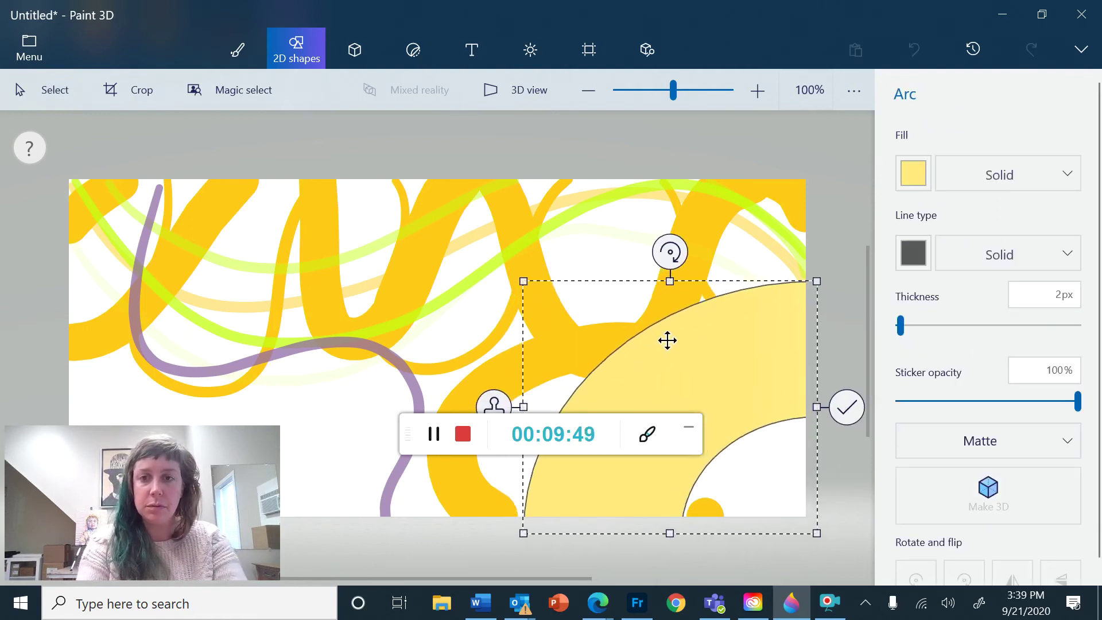
pyautogui.click(910, 178)
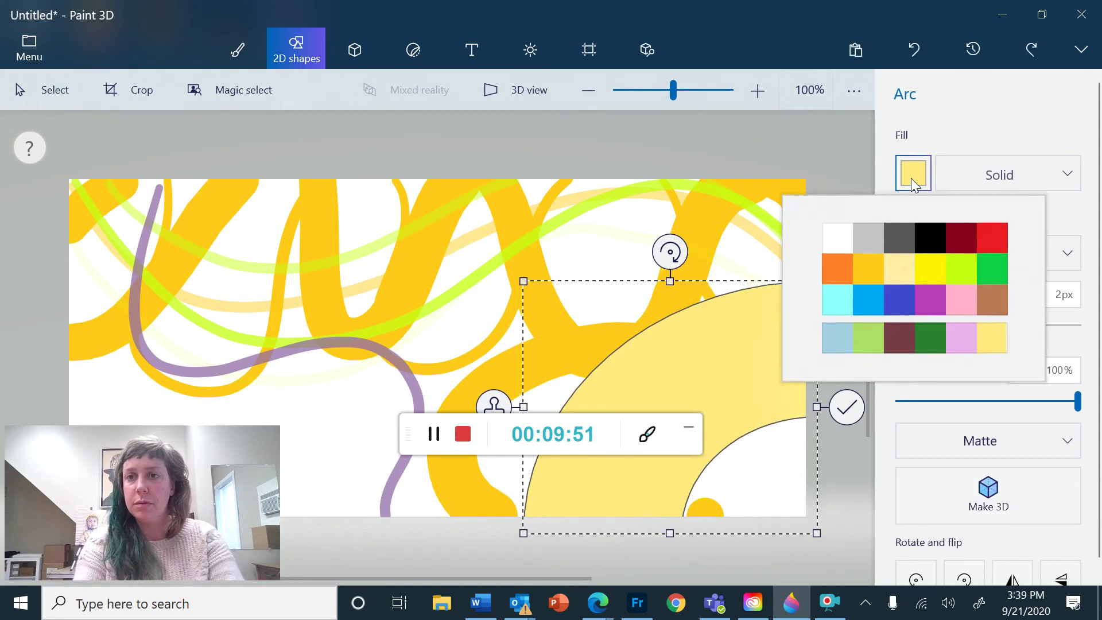
pyautogui.click(972, 297)
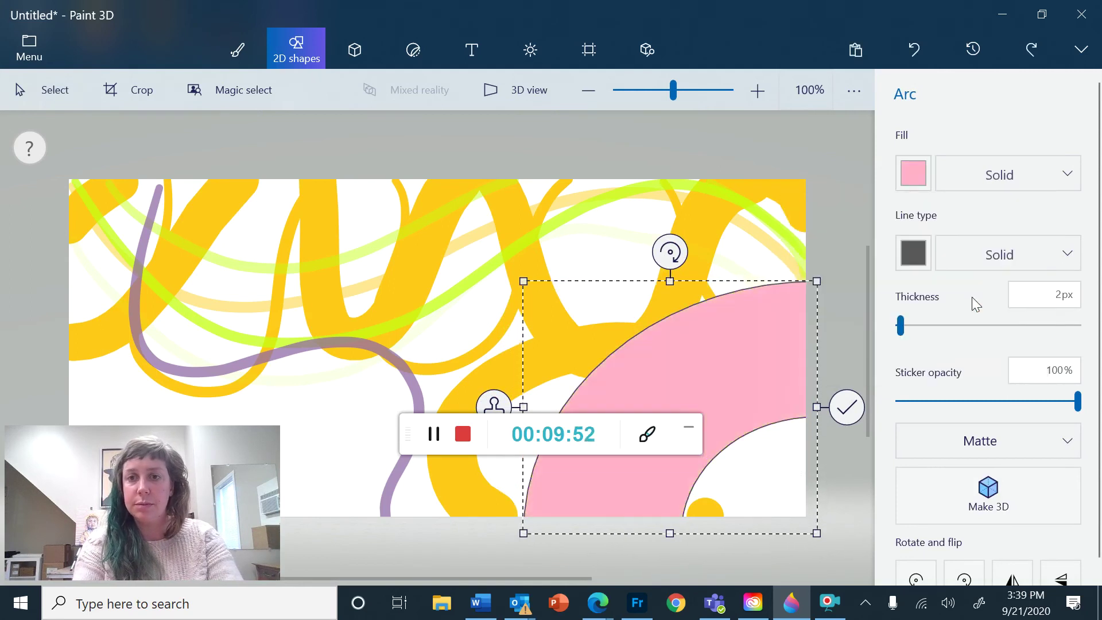
pyautogui.click(980, 252)
pyautogui.click(997, 226)
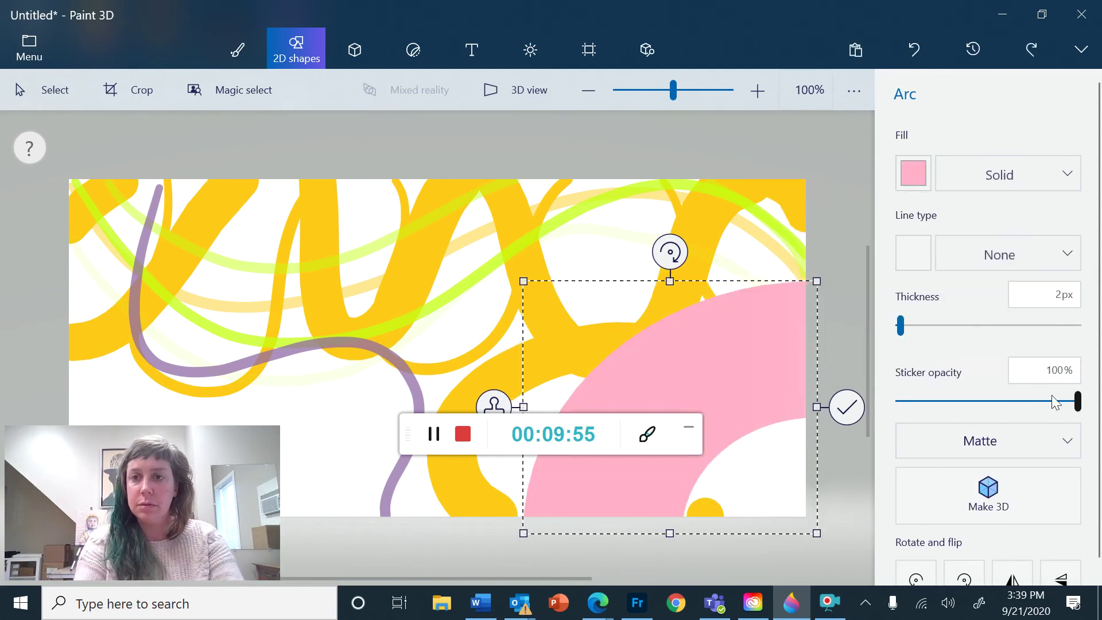
pyautogui.moveTo(1072, 405); pyautogui.dragTo(1020, 405)
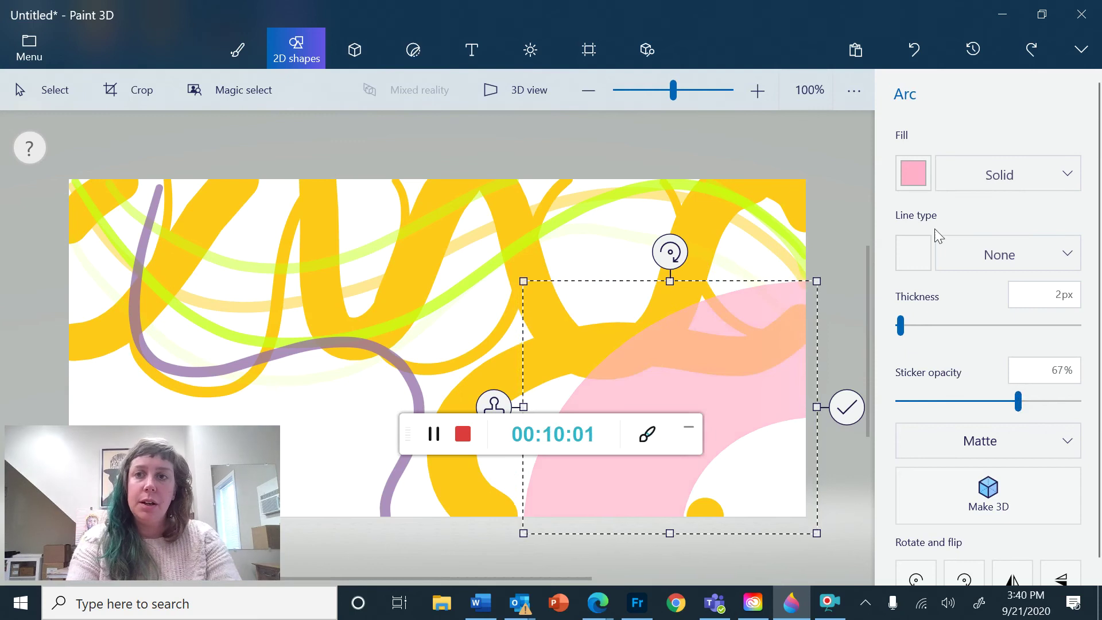
pyautogui.click(843, 410)
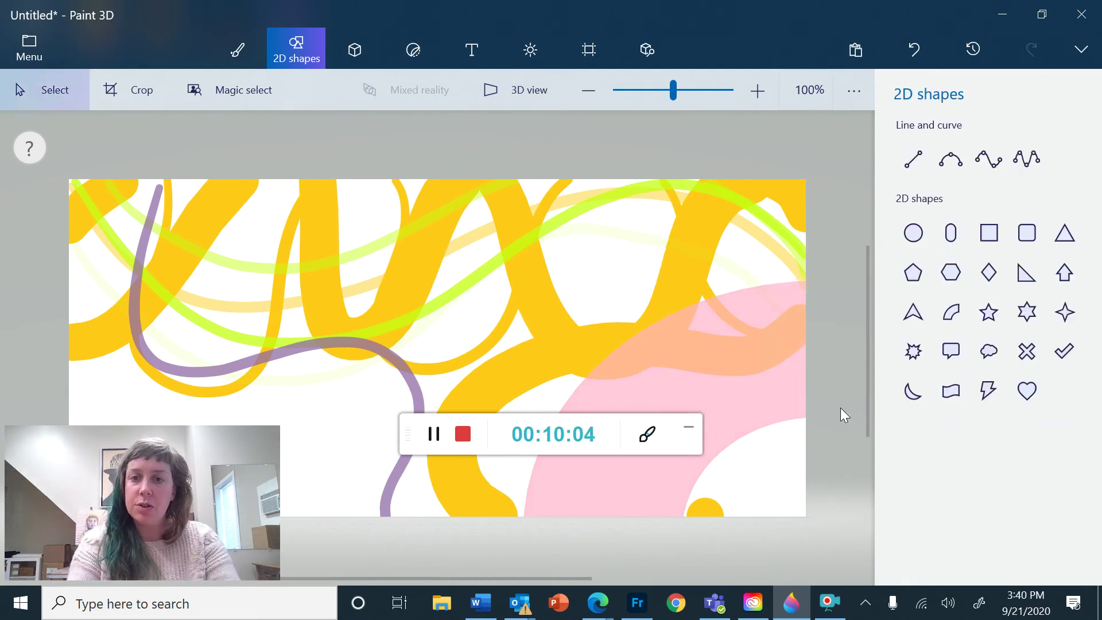
# Step: Draw a 36px four-point curve from upper right to lower left
pyautogui.click(1003, 162)
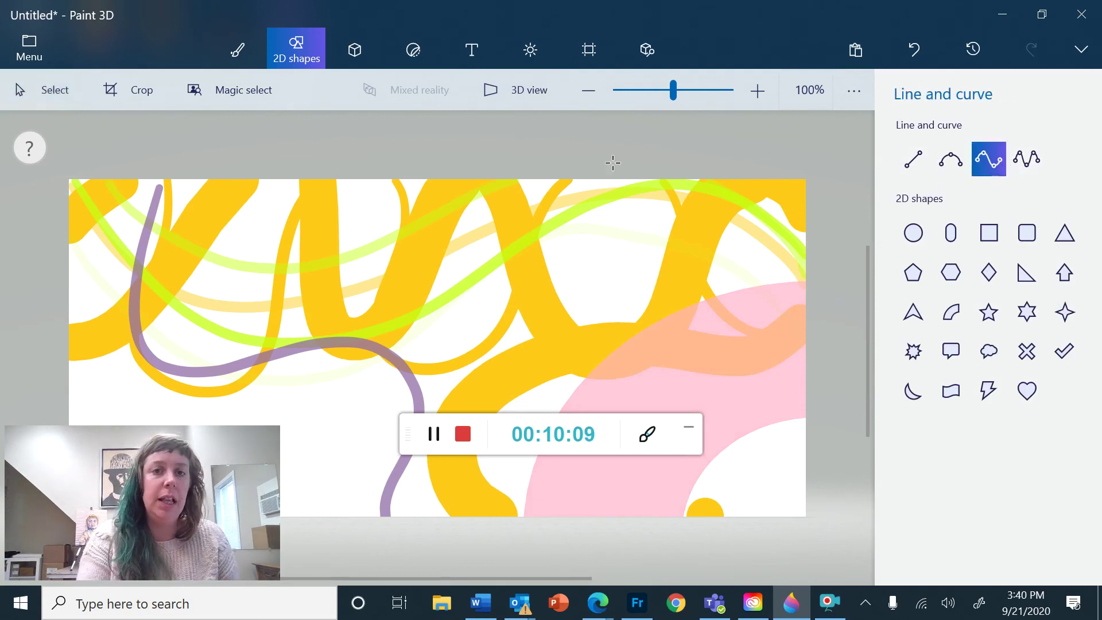
pyautogui.moveTo(613, 163); pyautogui.dragTo(50, 397)
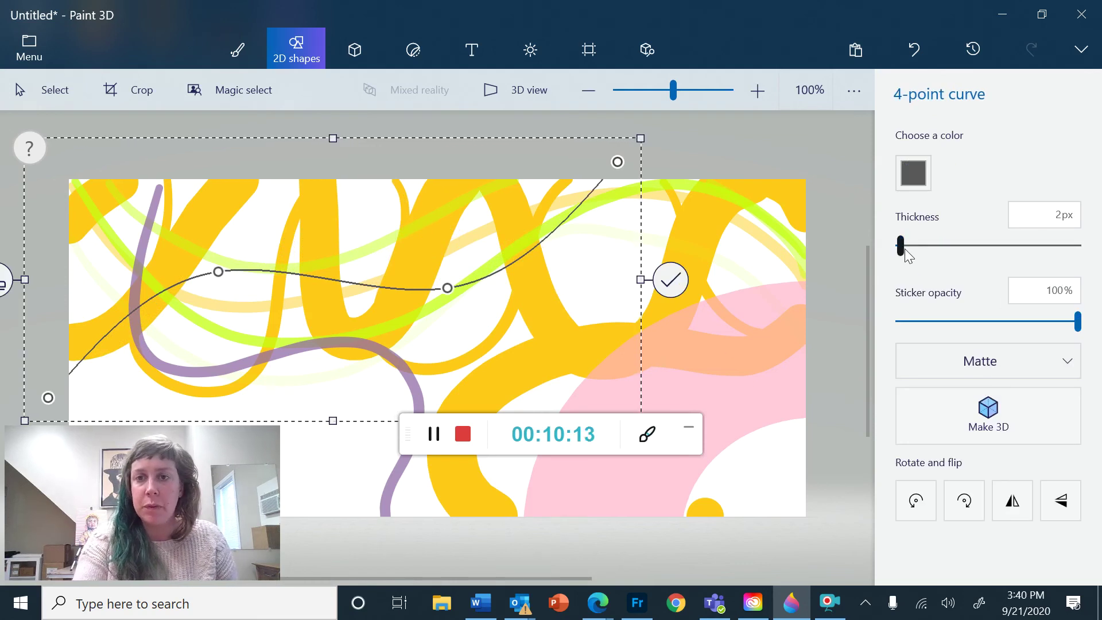
pyautogui.moveTo(905, 250); pyautogui.dragTo(962, 245)
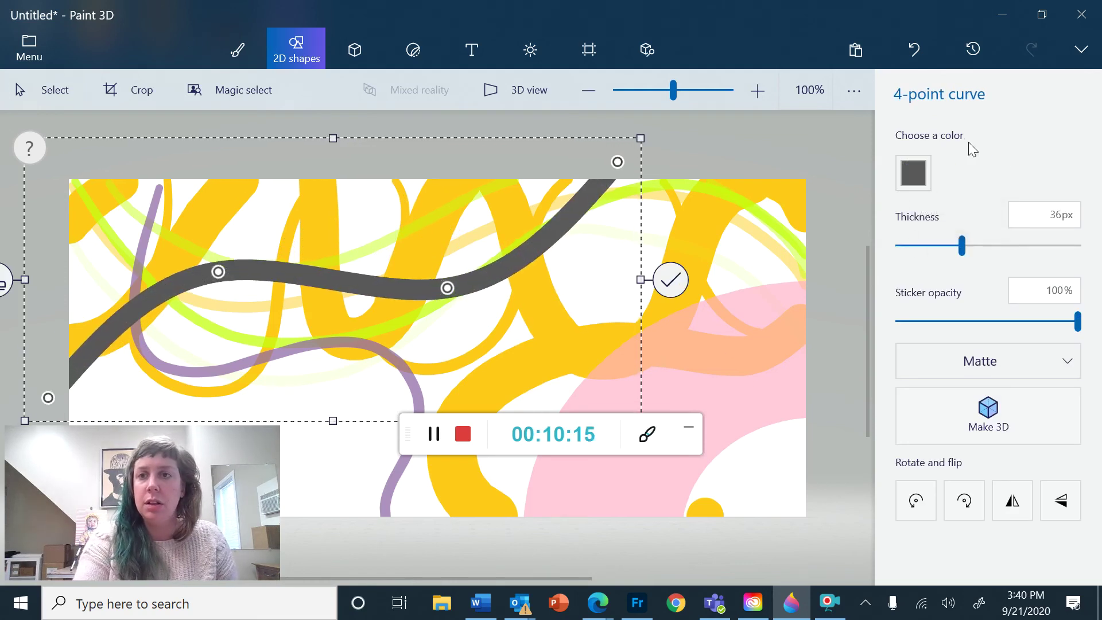
pyautogui.click(913, 173)
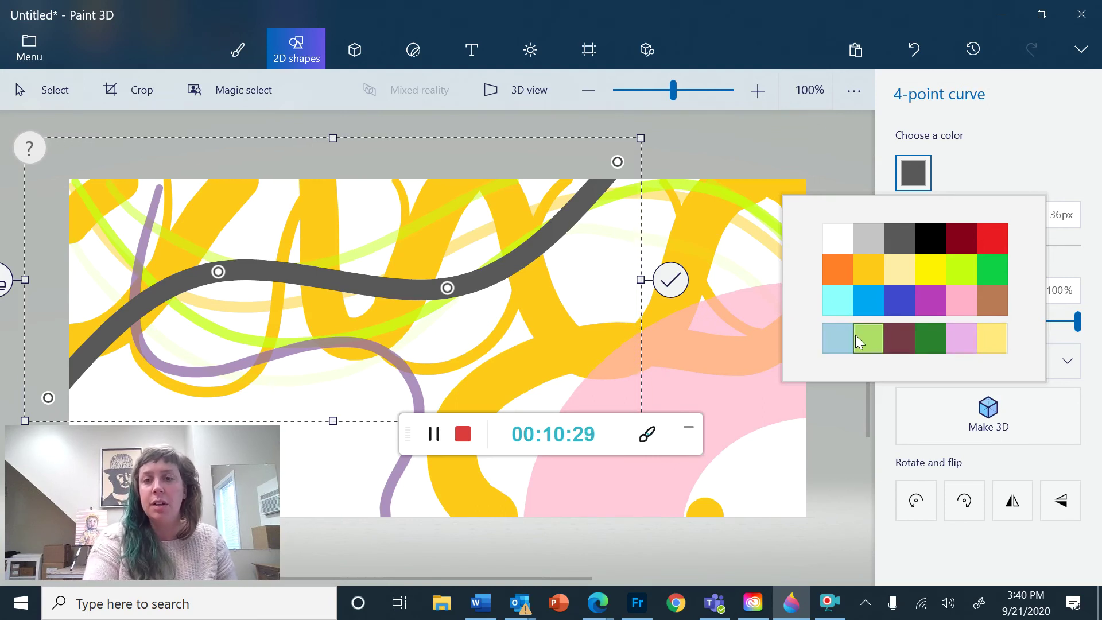
# Step: Recolour the curve a brighter sky blue at 52% opacity and commit it
pyautogui.doubleClick(838, 335)
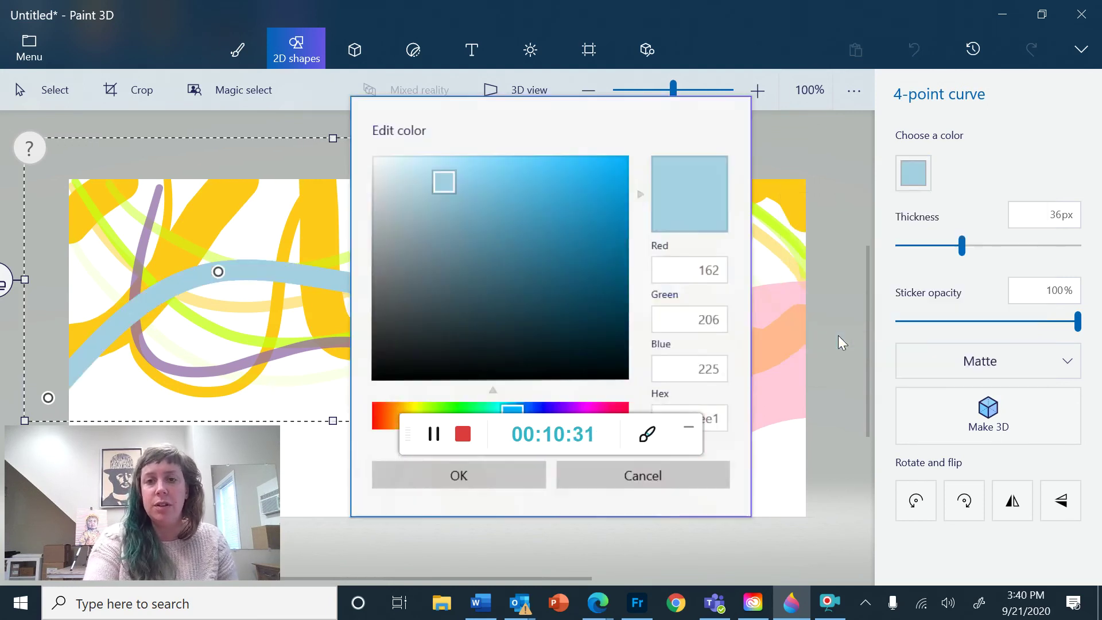
pyautogui.moveTo(451, 184)
pyautogui.mouseDown()
pyautogui.moveTo(576, 166)
pyautogui.moveTo(507, 155)
pyautogui.mouseUp()
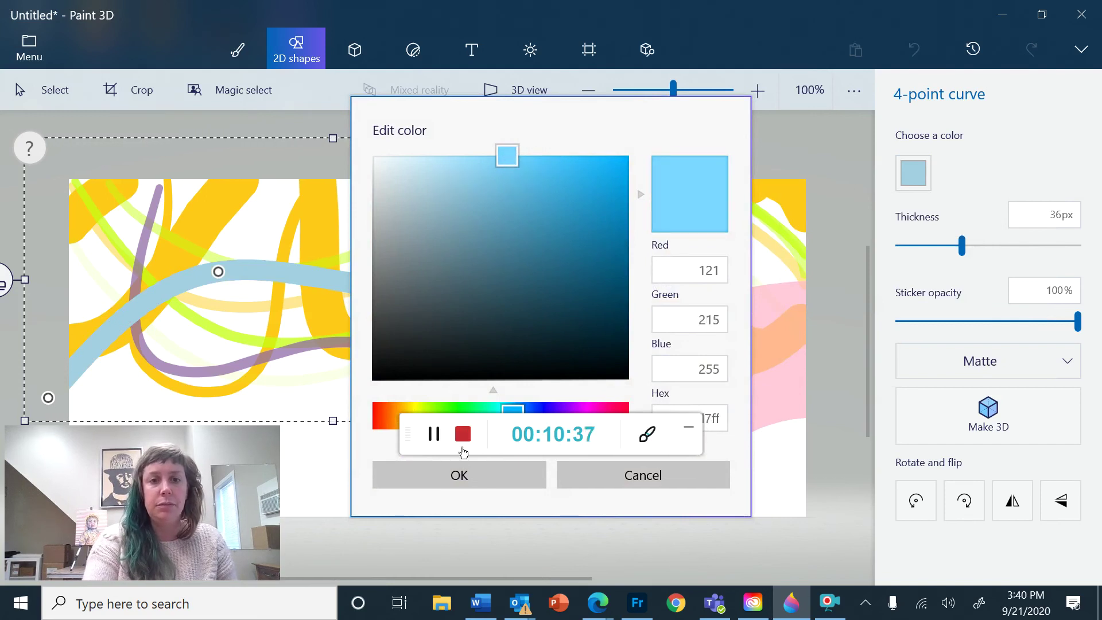
pyautogui.click(442, 477)
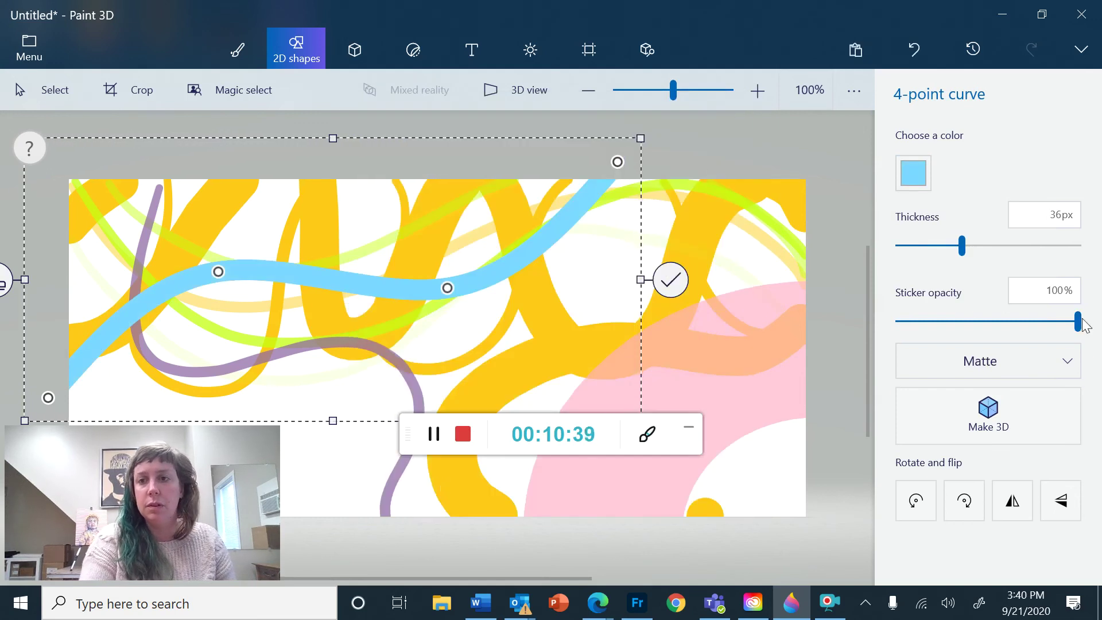
pyautogui.moveTo(1077, 321); pyautogui.dragTo(992, 322)
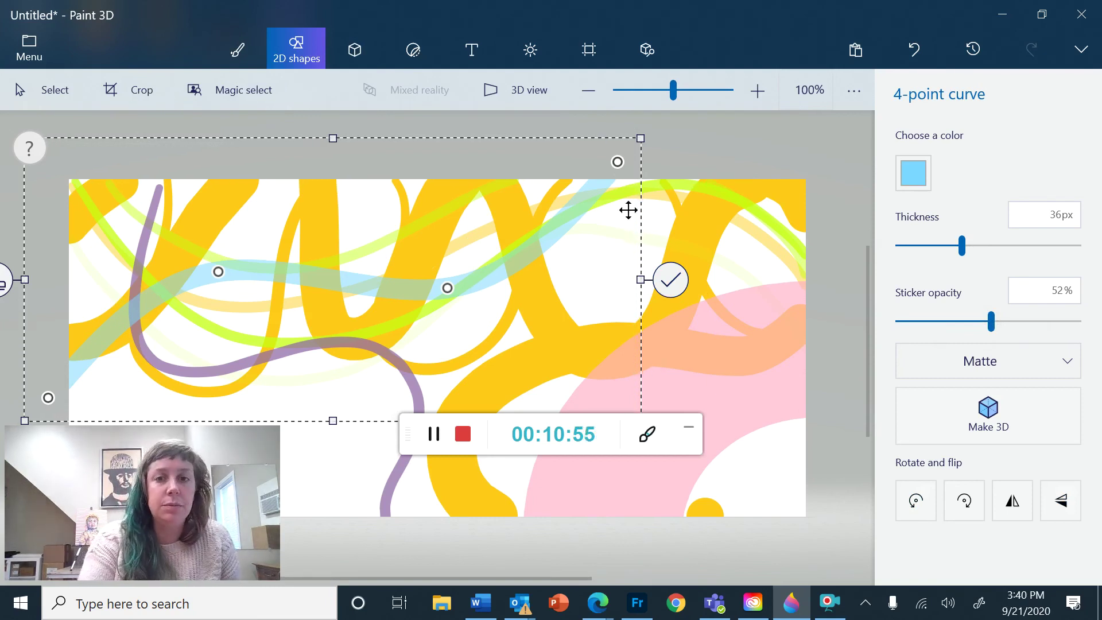
pyautogui.click(670, 279)
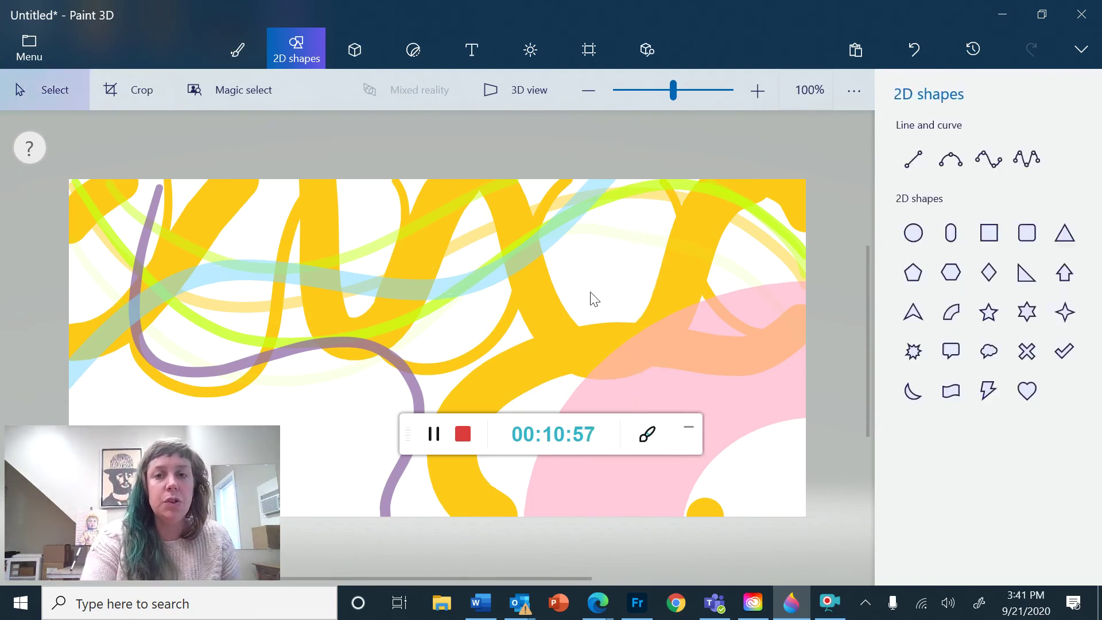
# Step: Save the drawing via Save as under the name 'Abstract Shapes 2'
pyautogui.click(34, 51)
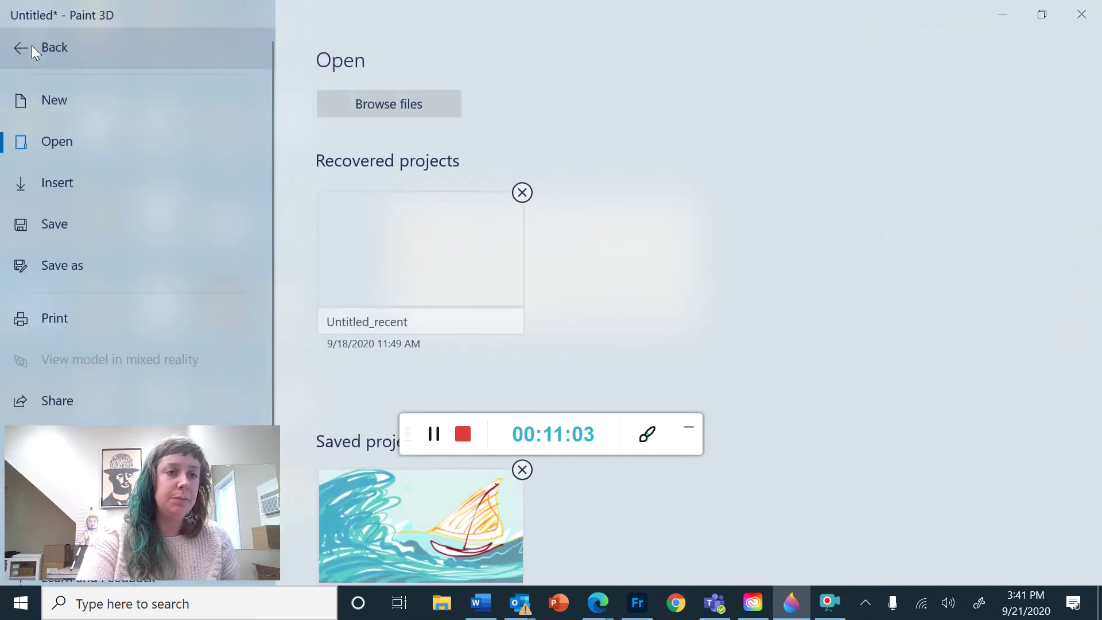
pyautogui.click(60, 218)
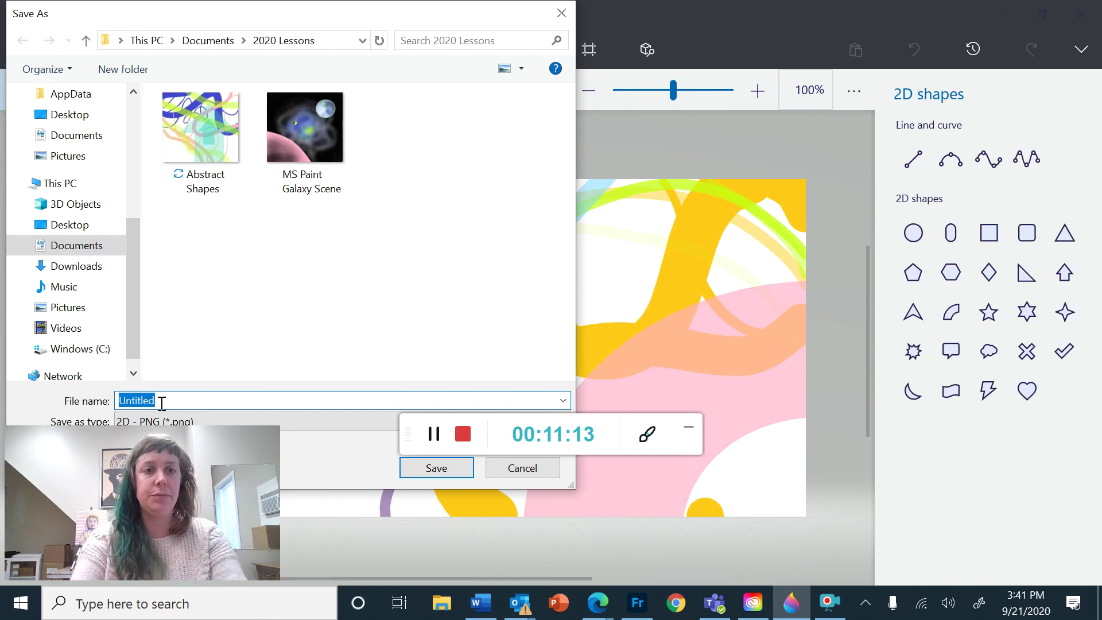
pyautogui.write('Abstr')
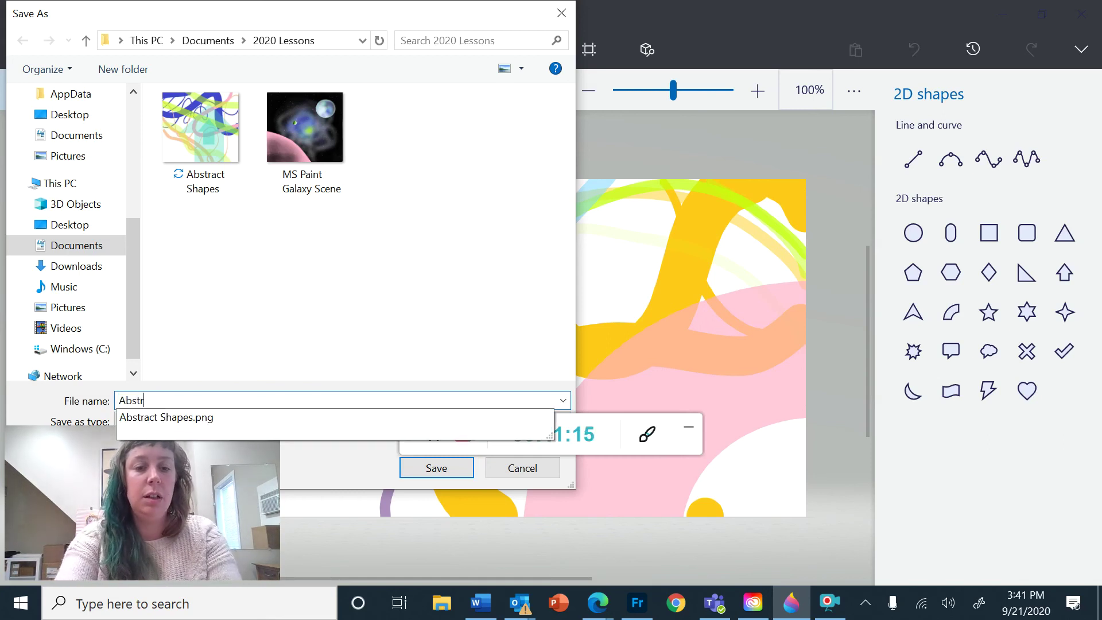
pyautogui.write('act Shapes ')
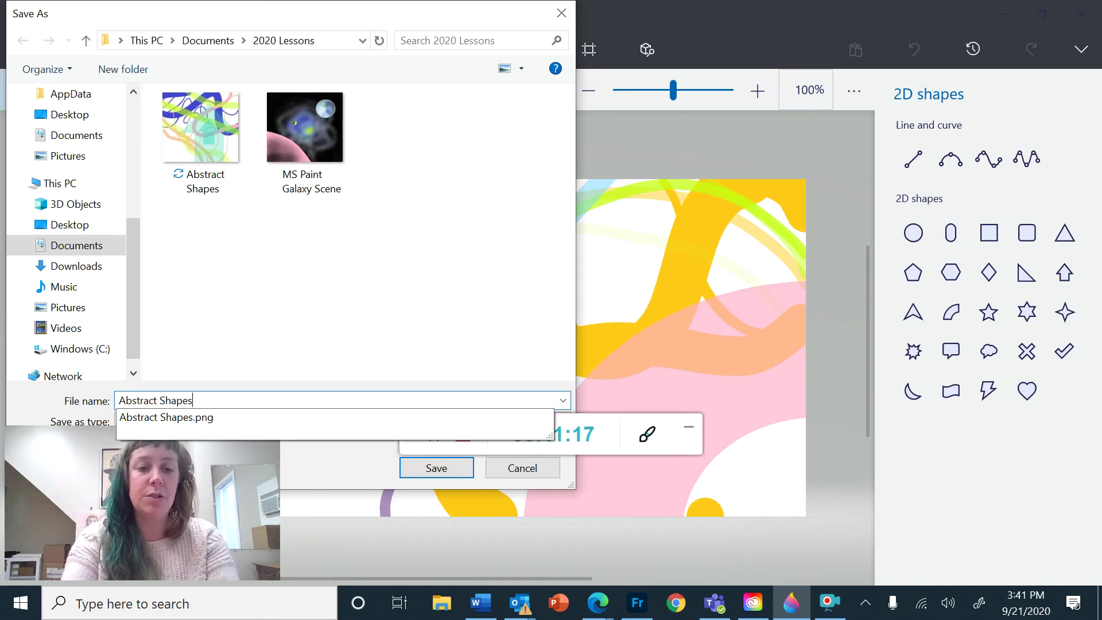
pyautogui.write('2')
pyautogui.click(438, 466)
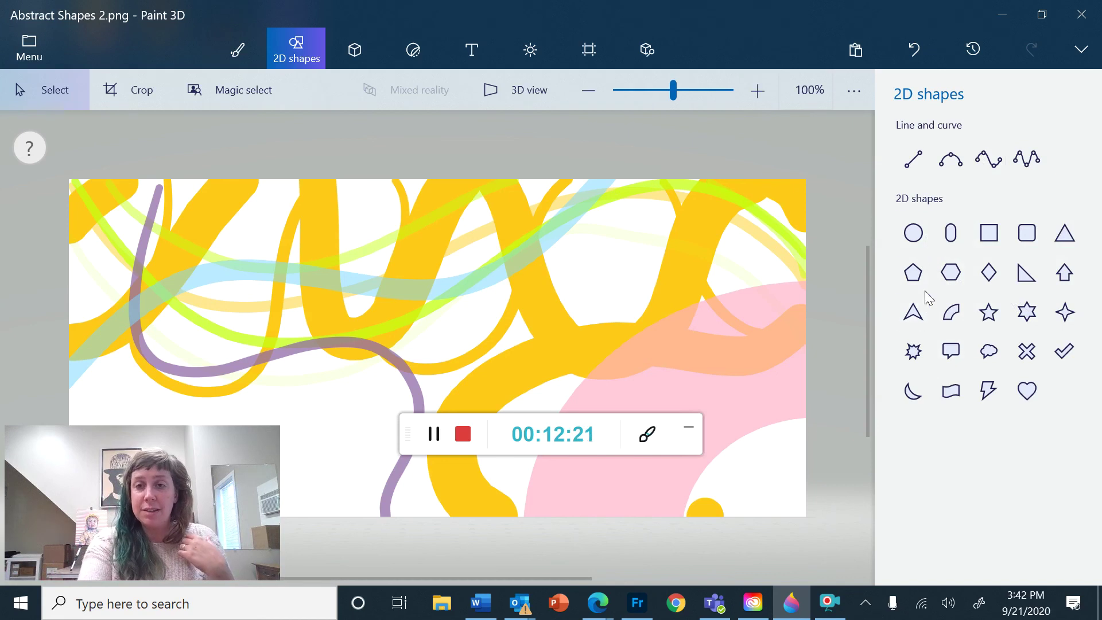
# Step: Draw a small pink circle and stamp it repeatedly into eight dots in the upper right
pyautogui.click(915, 237)
pyautogui.moveTo(563, 235); pyautogui.dragTo(587, 261)
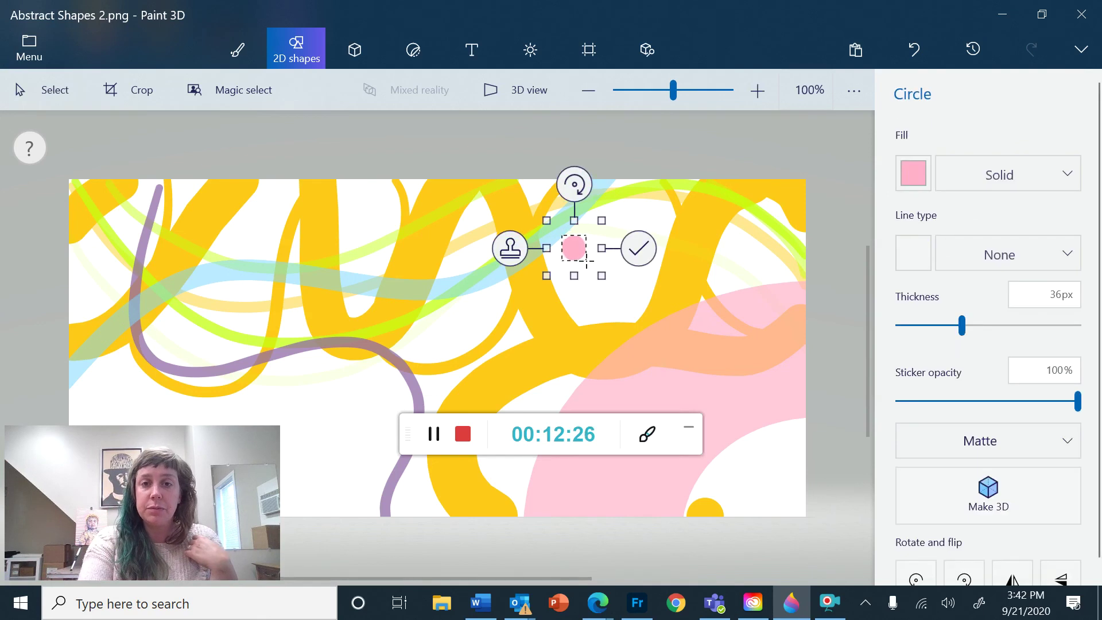
pyautogui.moveTo(582, 257); pyautogui.dragTo(622, 309)
pyautogui.click(544, 250)
pyautogui.click(575, 253)
pyautogui.click(511, 278)
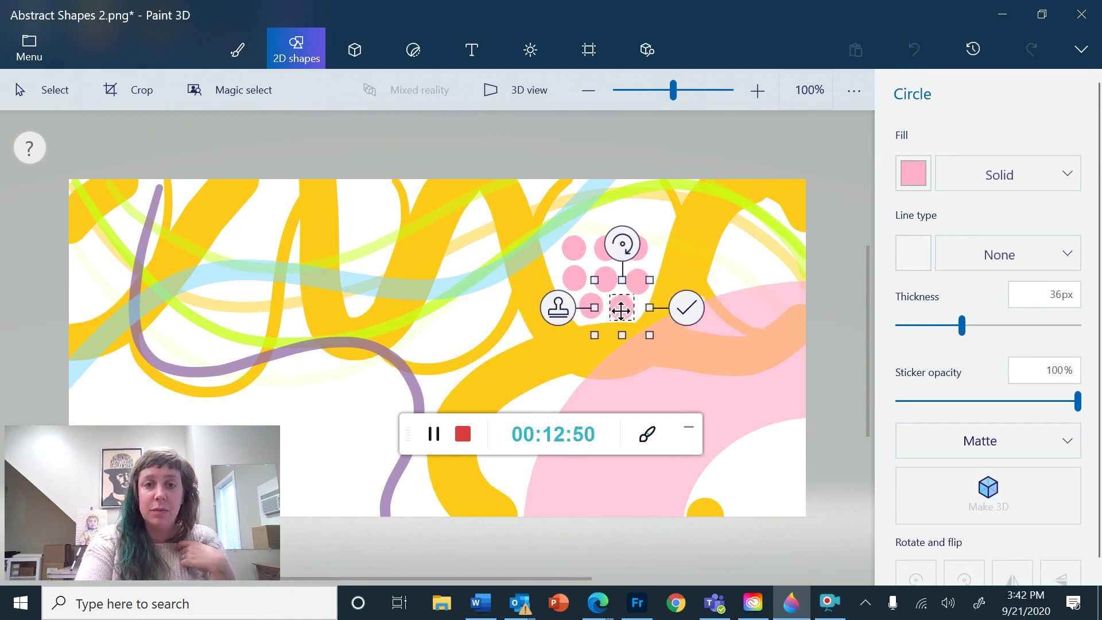
pyautogui.click(683, 306)
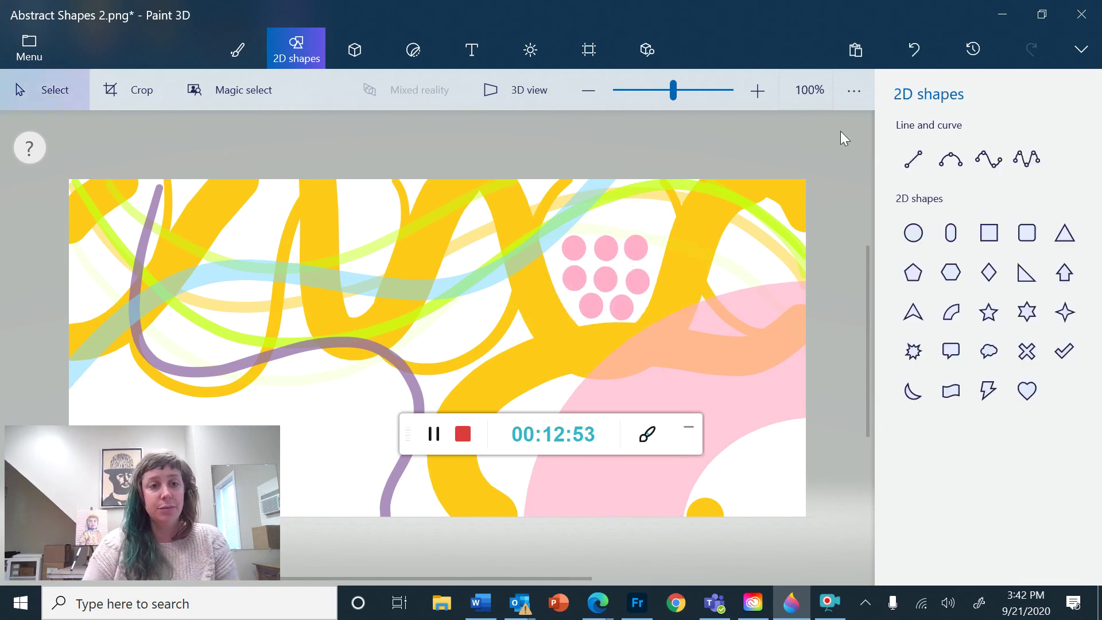